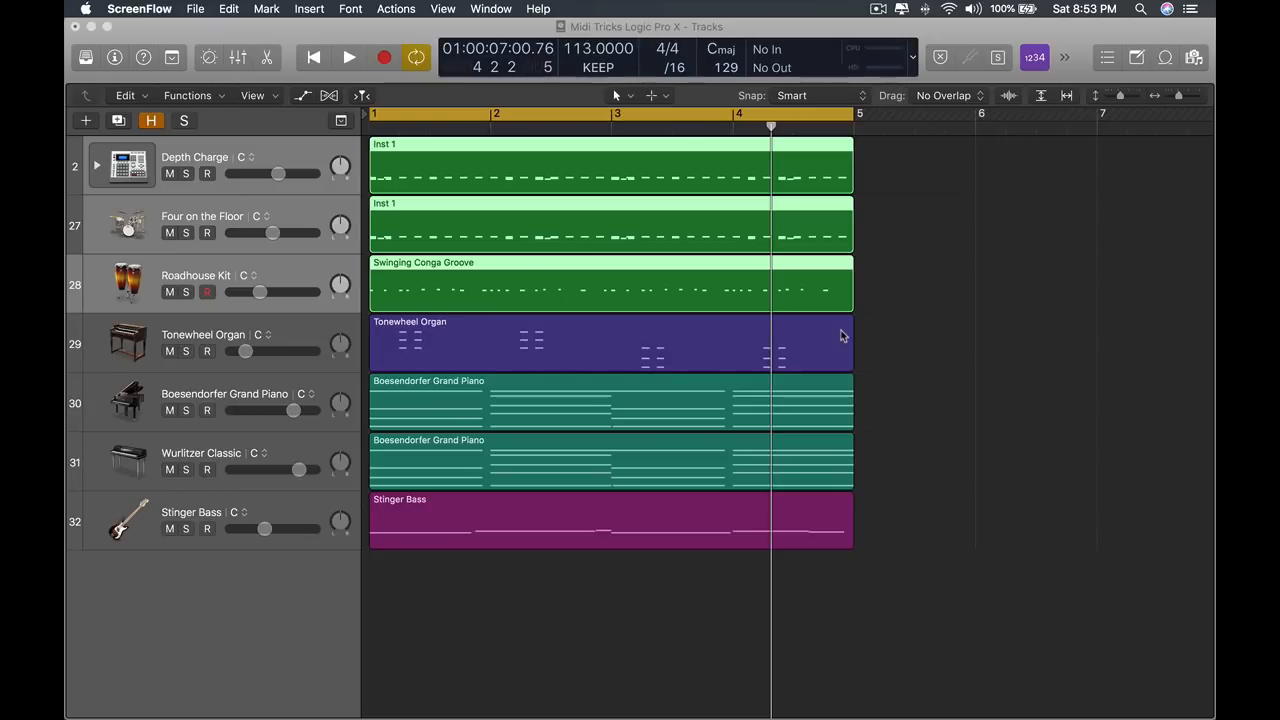
Step: Clear the region selection and play back the full four-bar loop once with all tracks sounding
{"action": "scroll", "coordinate": [888, 274], "scroll_direction": "down", "scroll_amount": 3}
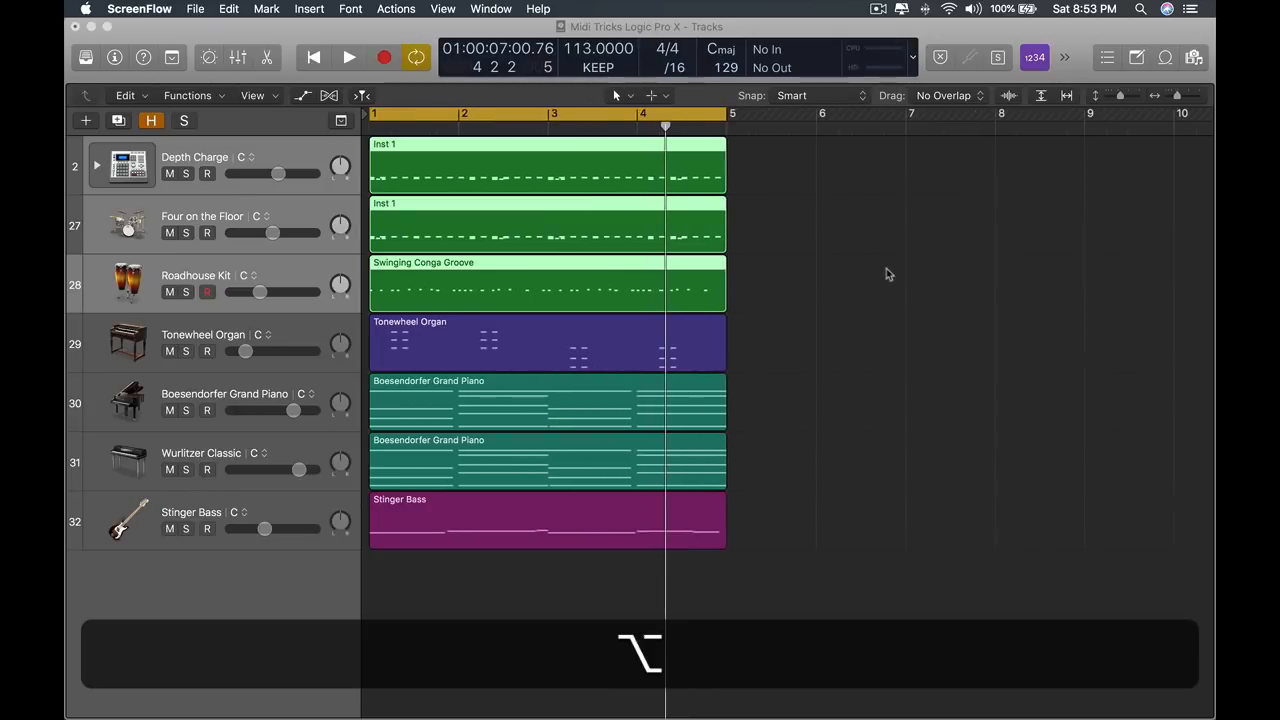
{"action": "left_click", "coordinate": [810, 280]}
{"action": "left_click", "coordinate": [302, 332]}
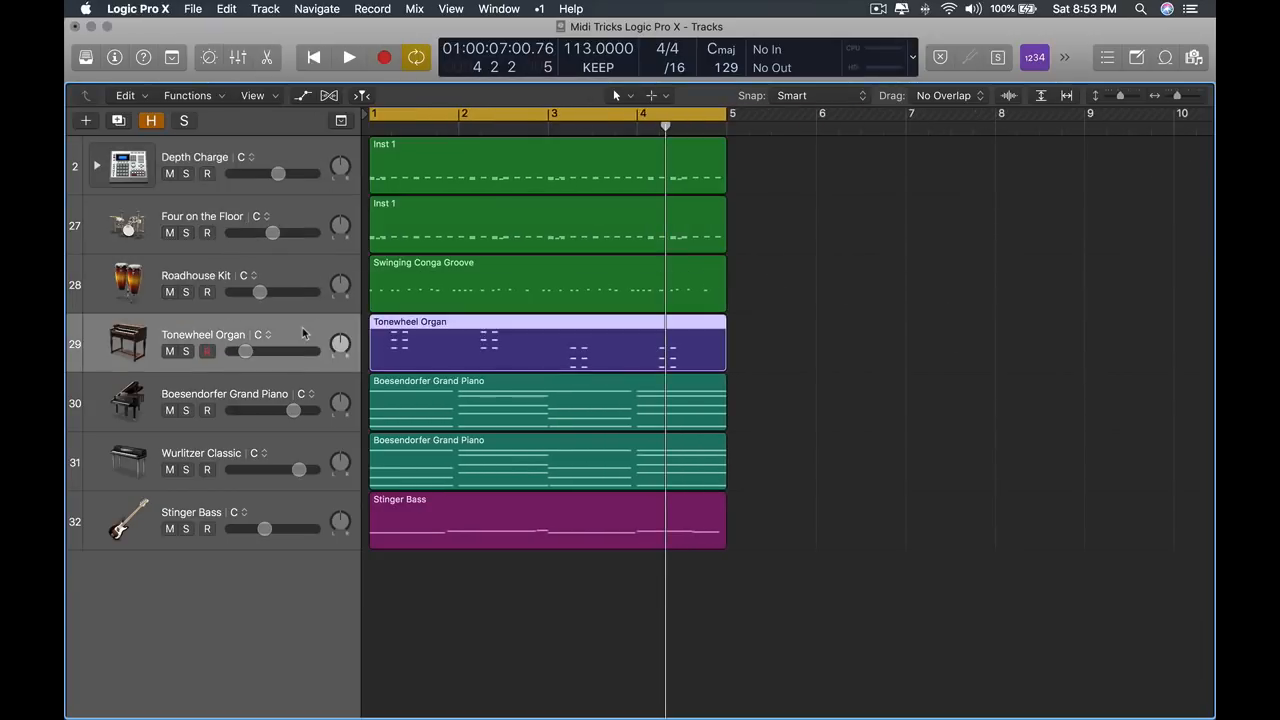
{"action": "left_click", "coordinate": [848, 348]}
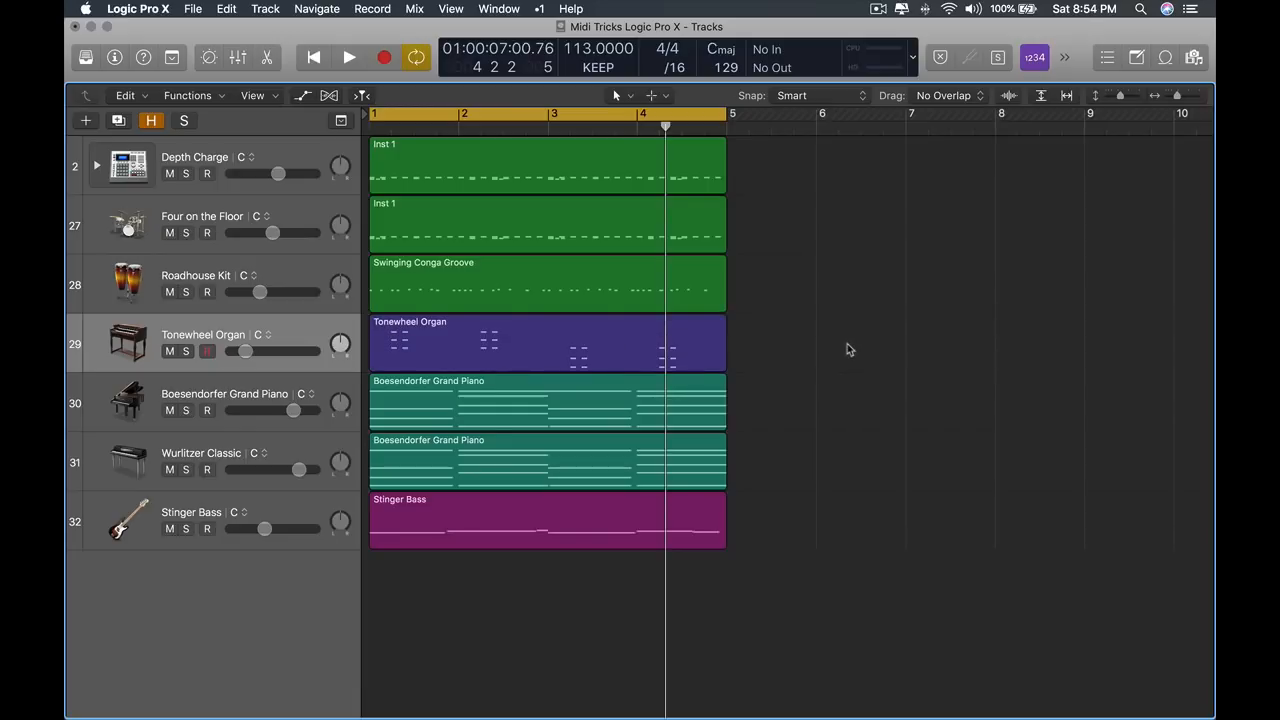
{"action": "key", "text": "space"}
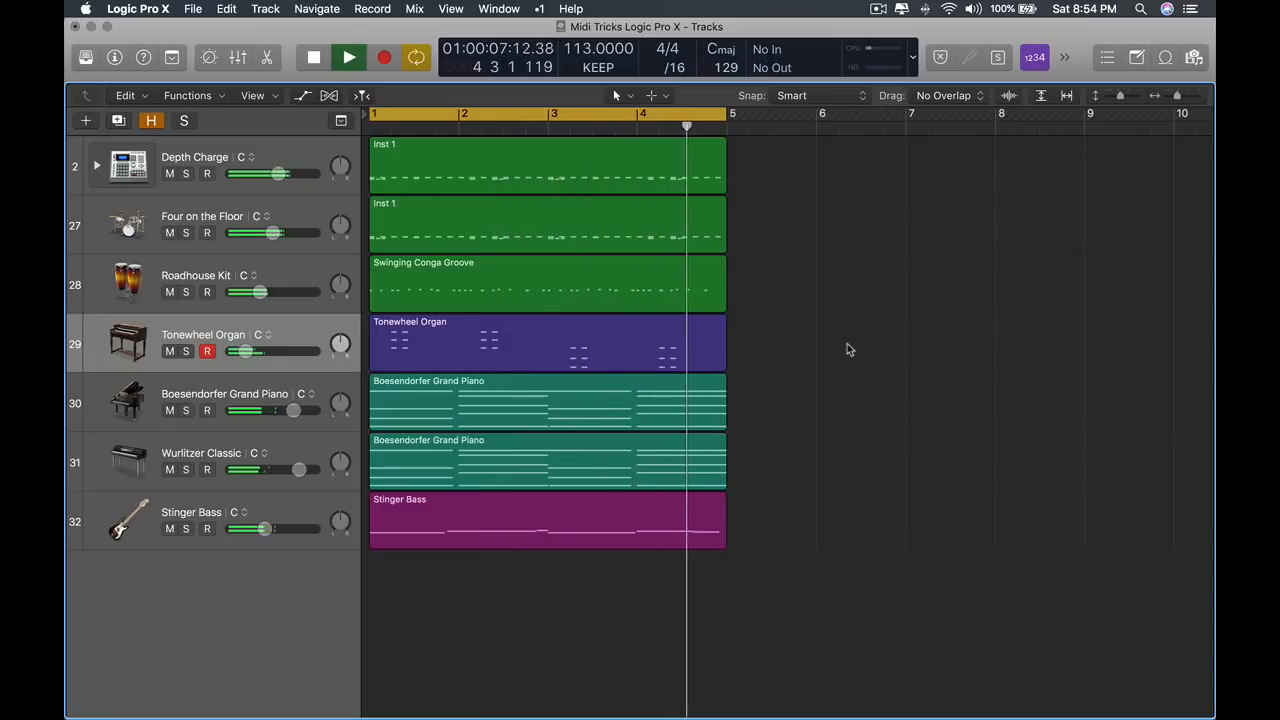
{"action": "key", "text": "space"}
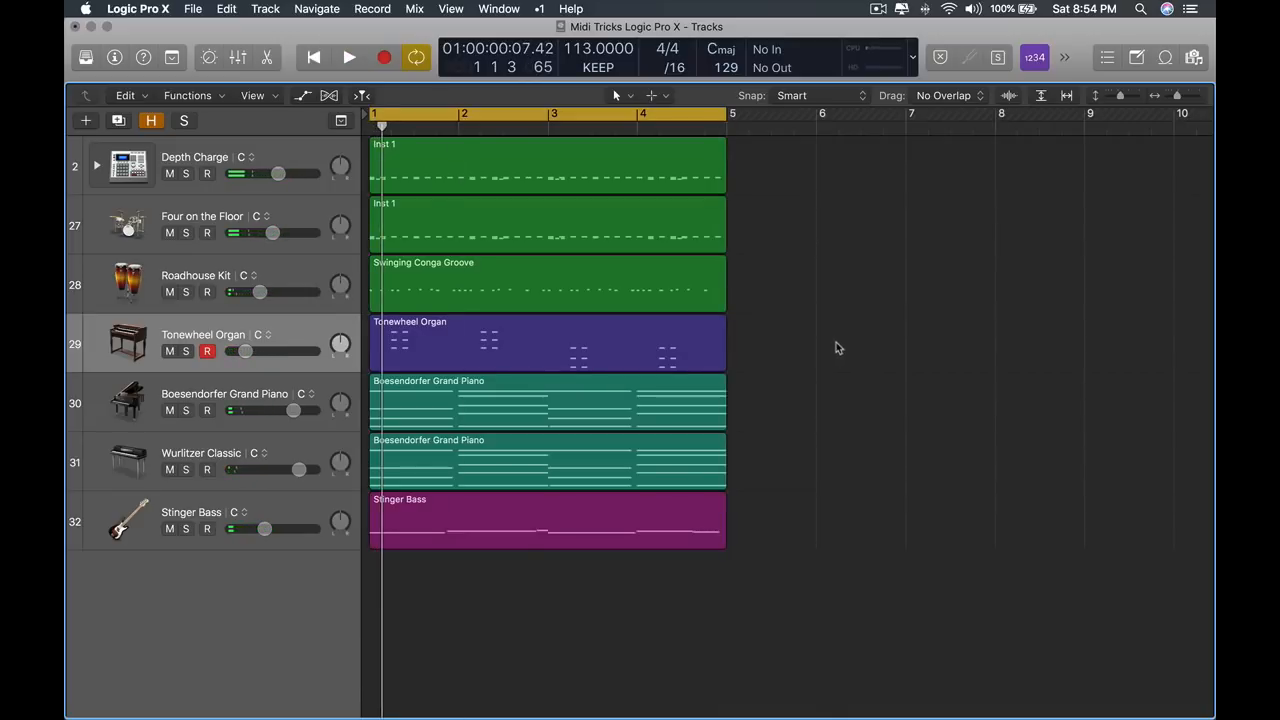
{"action": "left_click", "coordinate": [624, 192]}
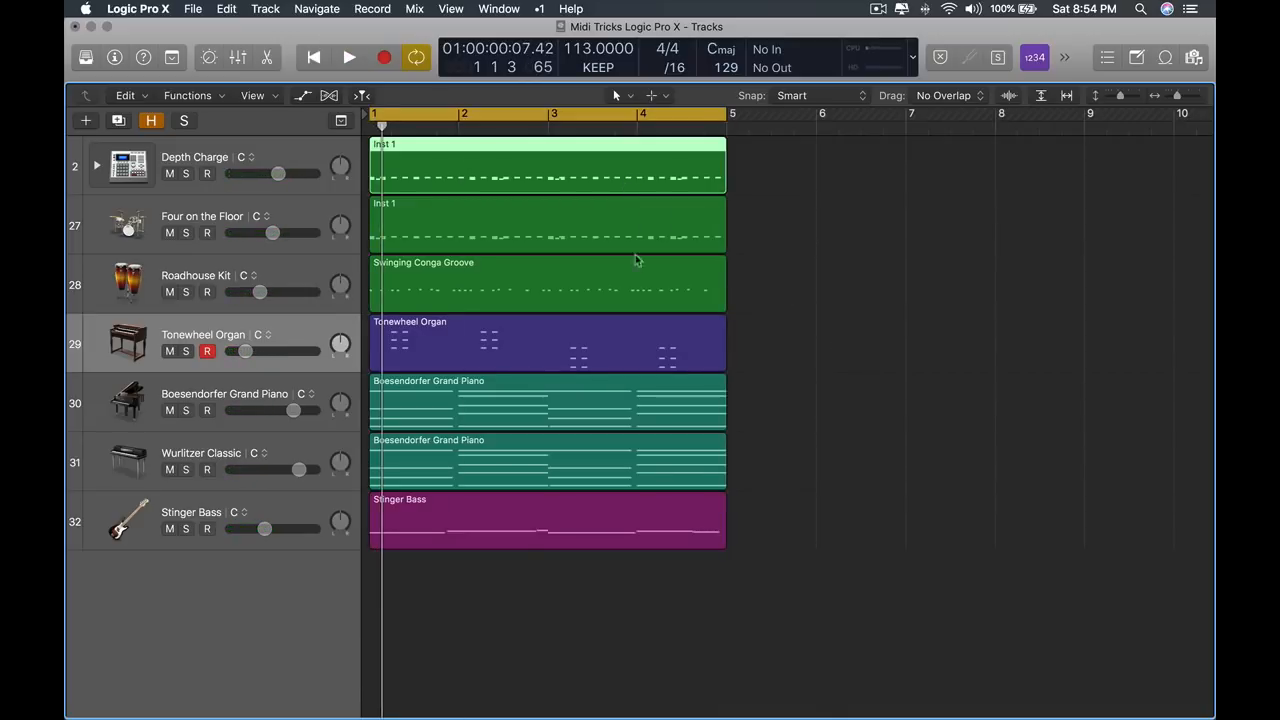
{"action": "double_click", "coordinate": [614, 170]}
{"action": "scroll", "coordinate": [715, 397], "scroll_direction": "up", "scroll_amount": 8}
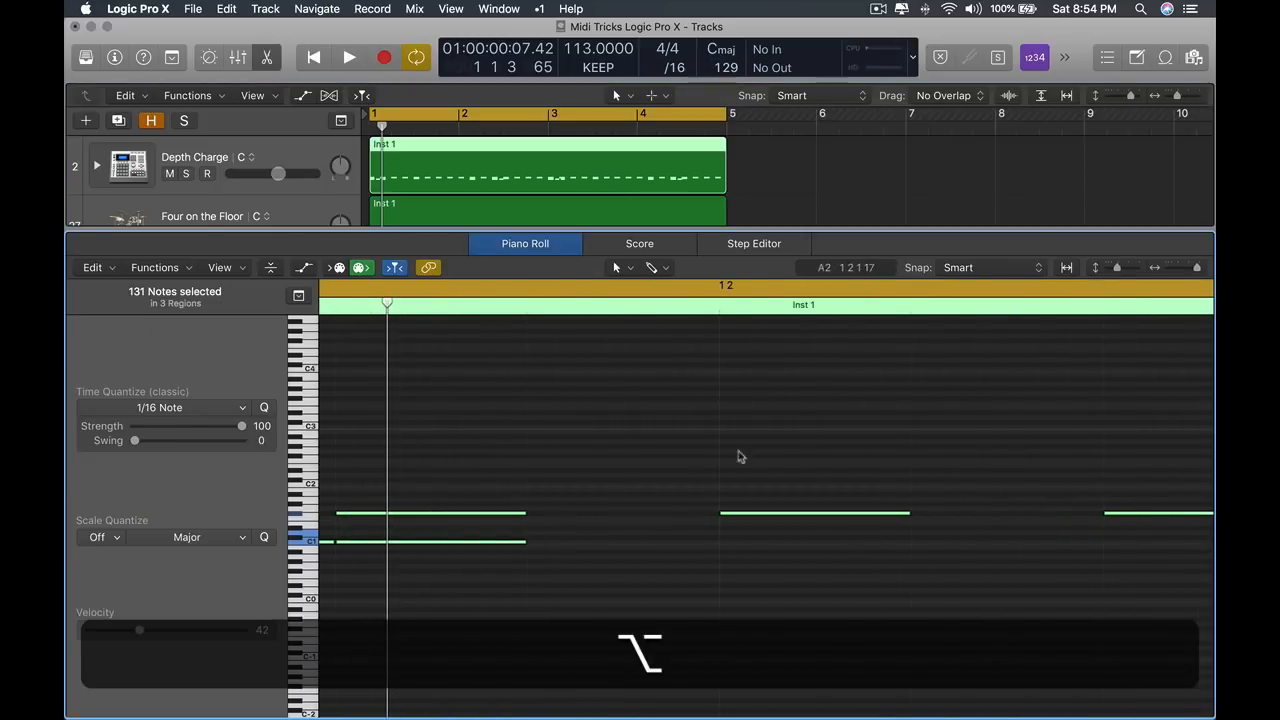
{"action": "left_click", "coordinate": [780, 513]}
{"action": "scroll", "coordinate": [711, 500], "scroll_direction": "down", "scroll_amount": 8}
{"action": "key", "text": "x"}
{"action": "key", "text": "x"}
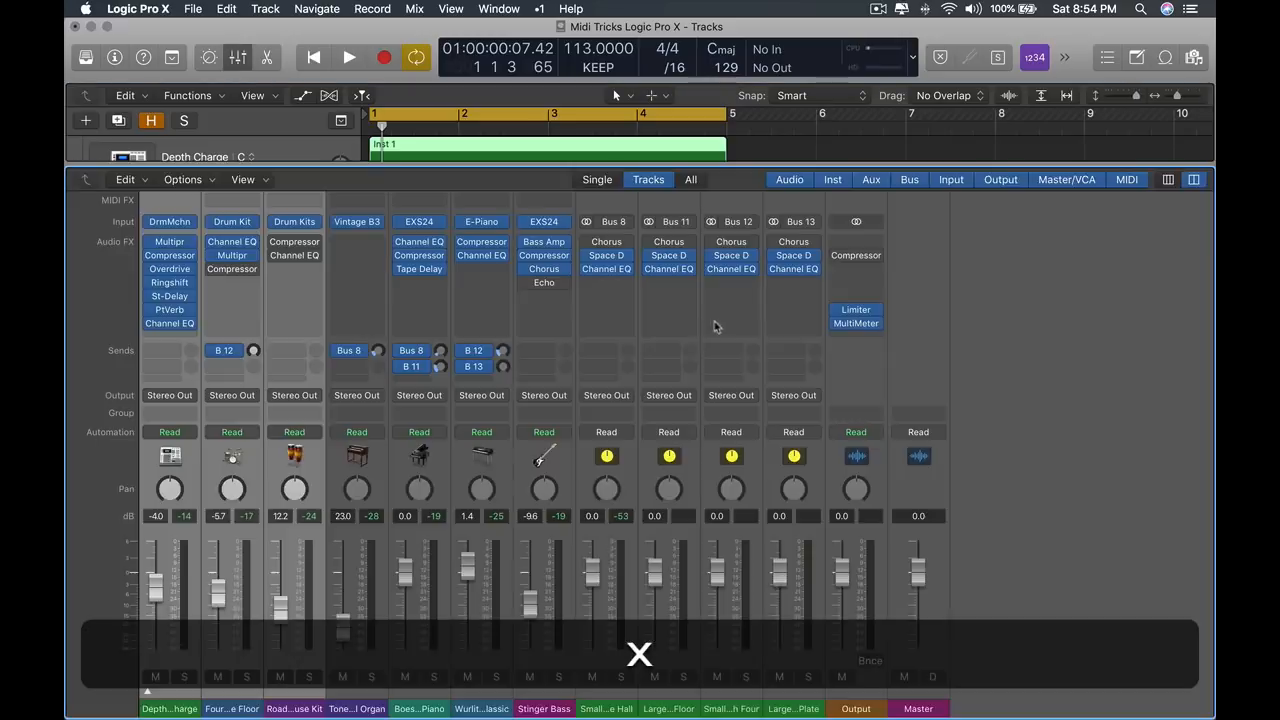
Step: Open the Depth Charge, Four on the Floor and Roadhouse Kit regions together in an enlarged Piano Roll
{"action": "left_click", "coordinate": [239, 273]}
{"action": "left_click", "coordinate": [220, 155], "text": "shift"}
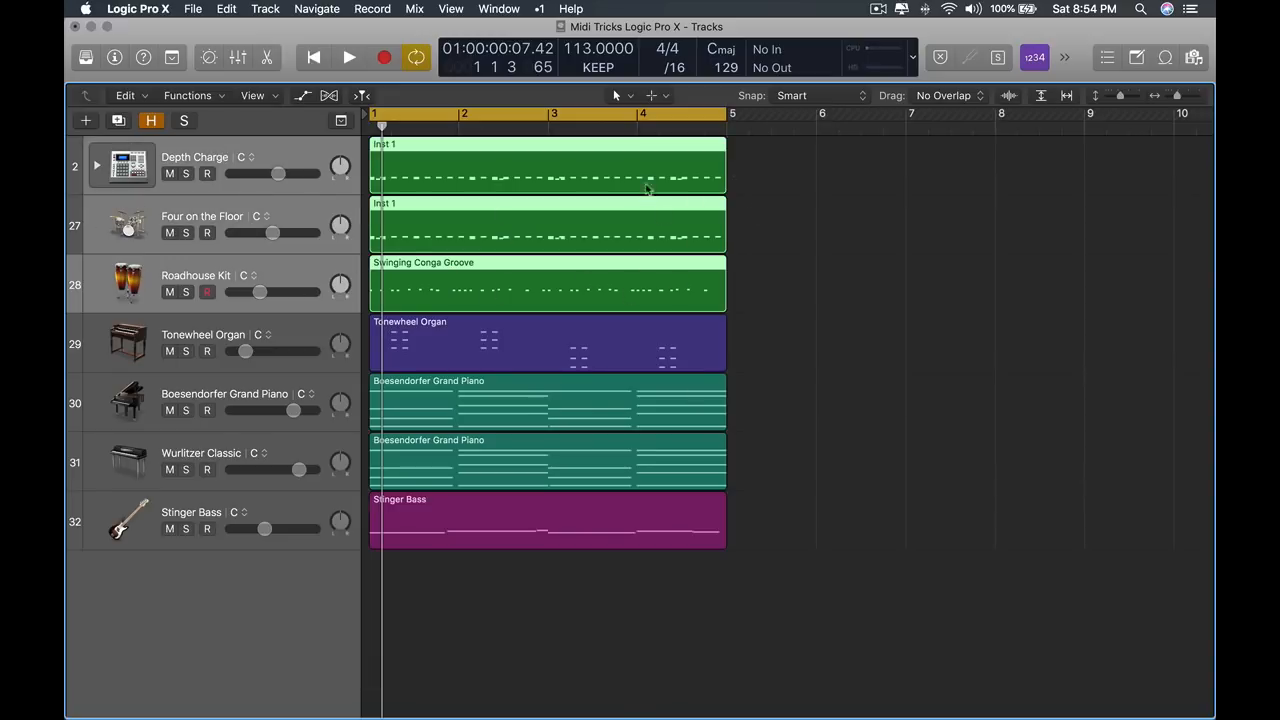
{"action": "left_click_drag", "start_coordinate": [796, 158], "coordinate": [560, 269]}
{"action": "key", "text": "e"}
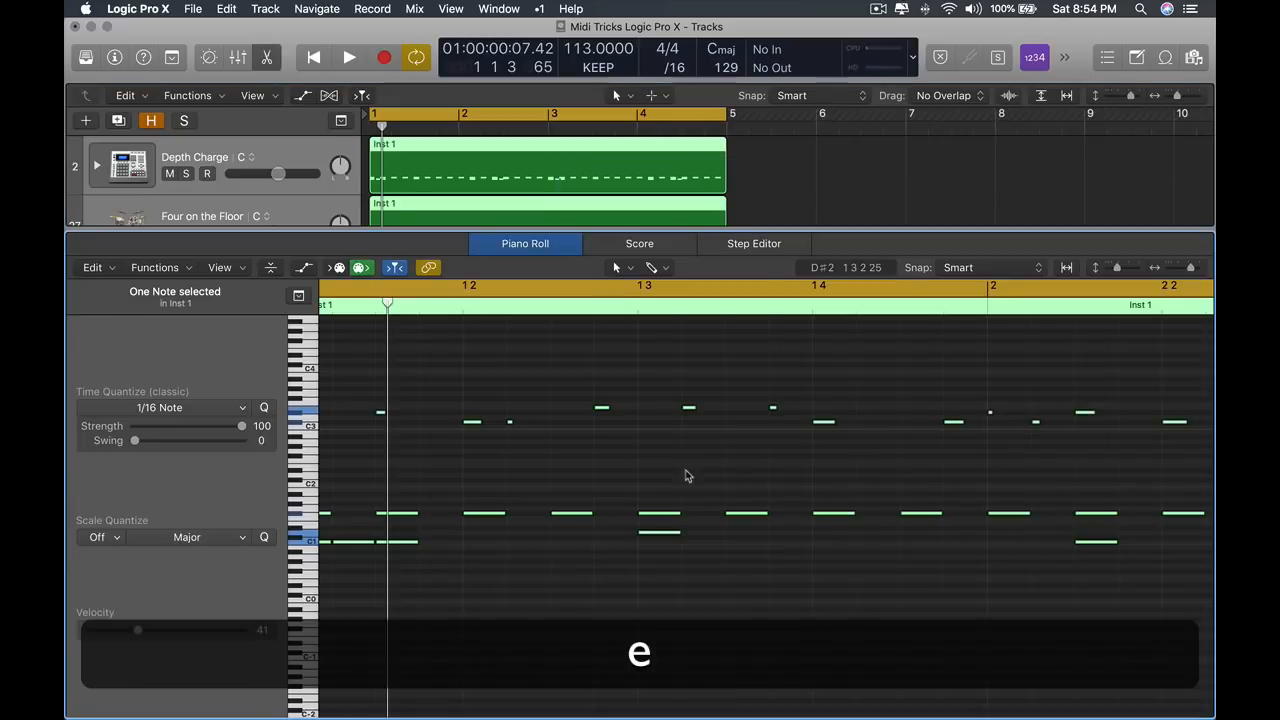
{"action": "left_click_drag", "start_coordinate": [755, 228], "coordinate": [758, 145]}
{"action": "scroll", "coordinate": [717, 354], "scroll_direction": "left", "scroll_amount": 5}
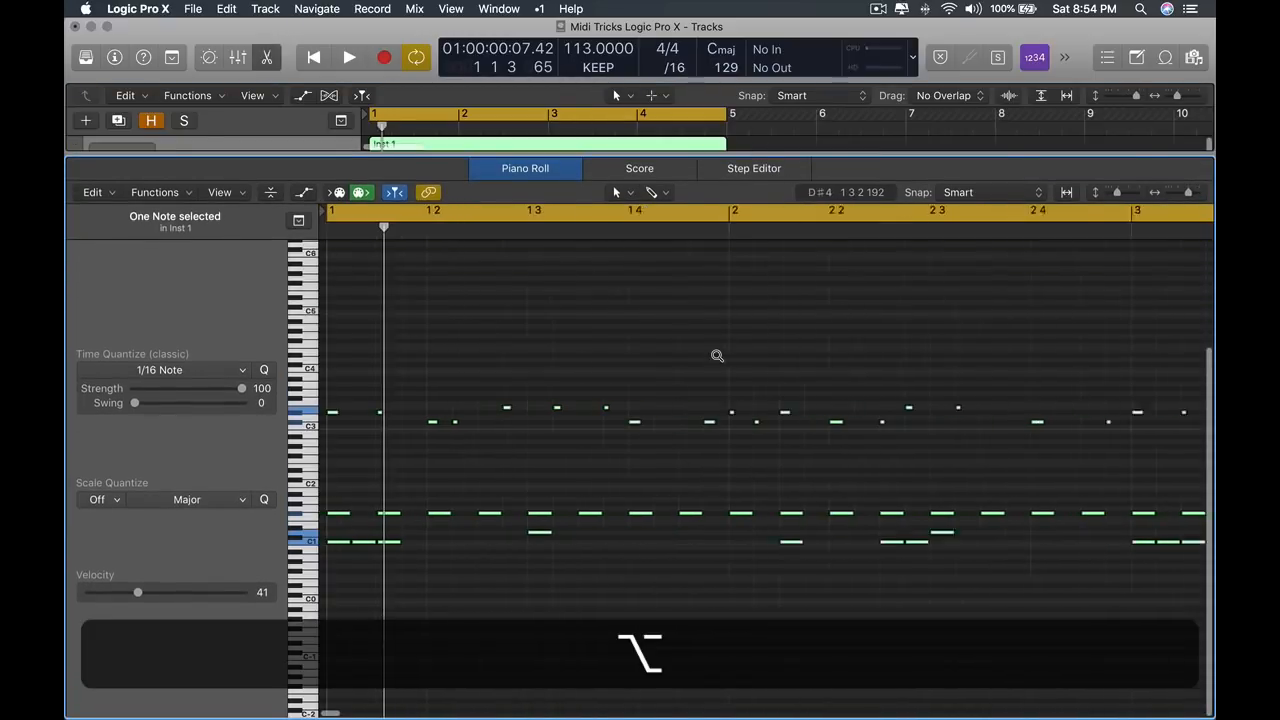
Step: Select all notes of the three drum regions and quantize them to 1/8 Swing D
{"action": "left_click", "coordinate": [685, 378]}
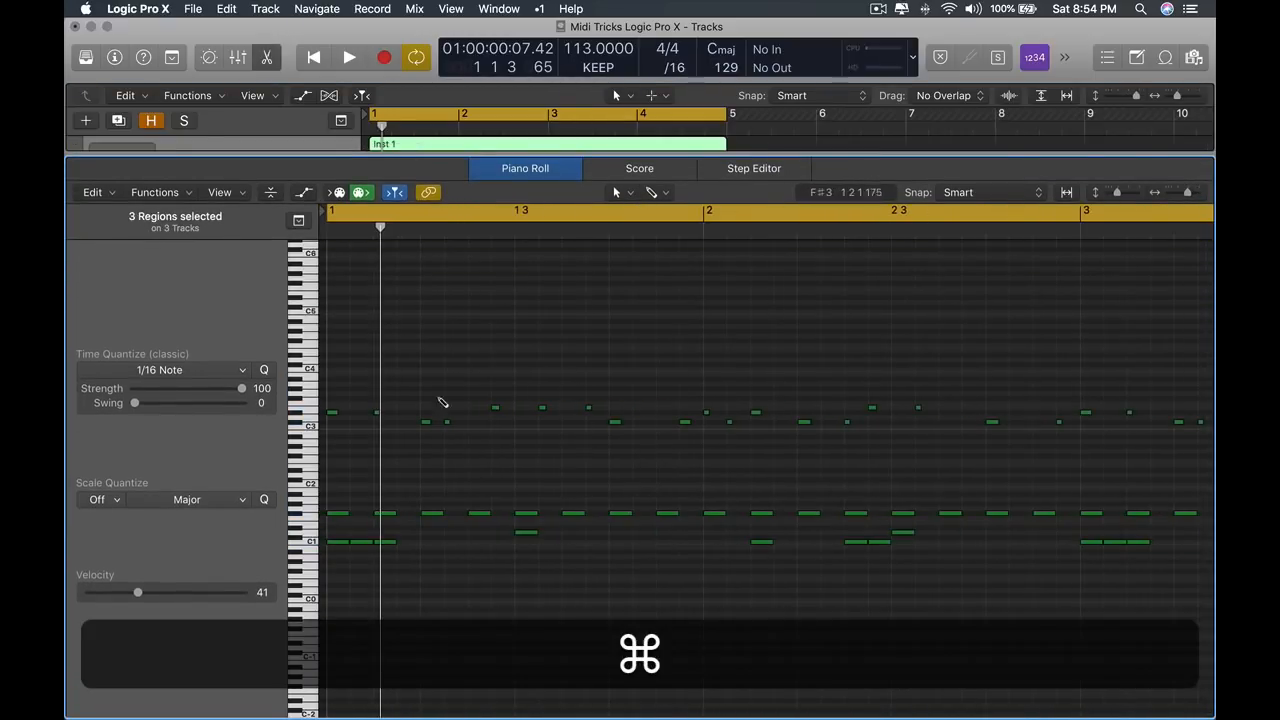
{"action": "key", "text": "super+a"}
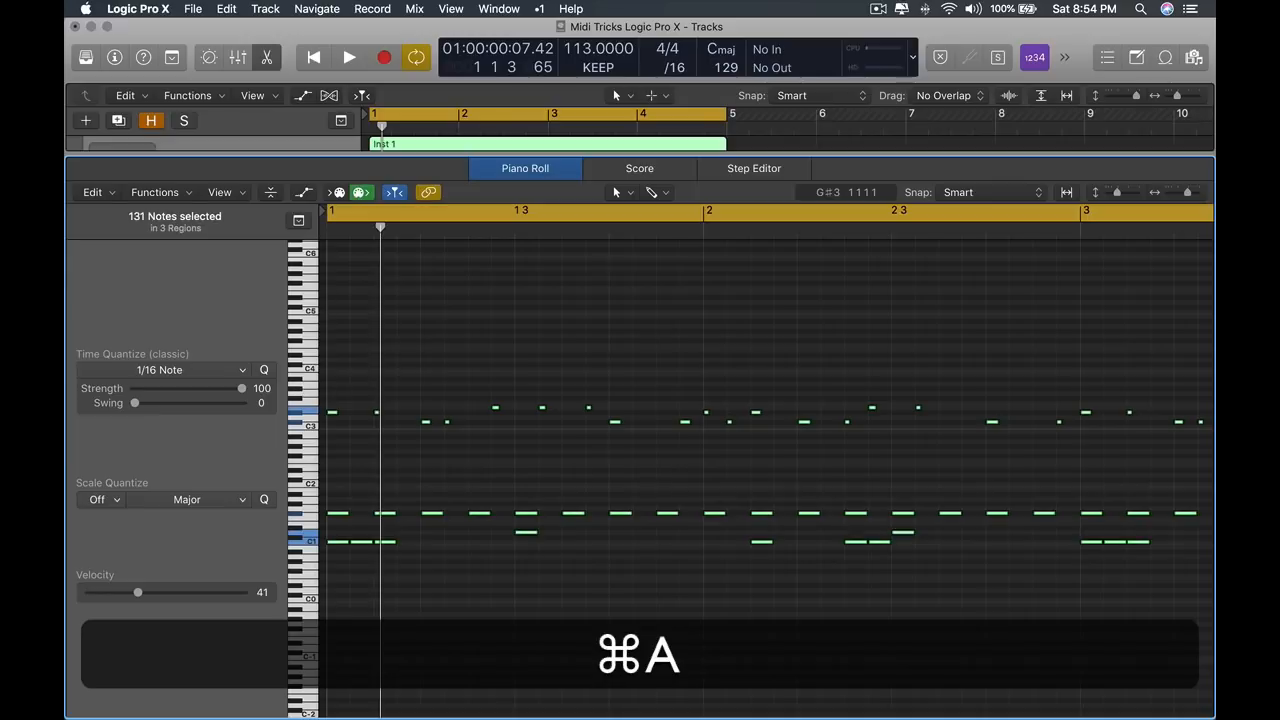
{"action": "left_click", "coordinate": [187, 370]}
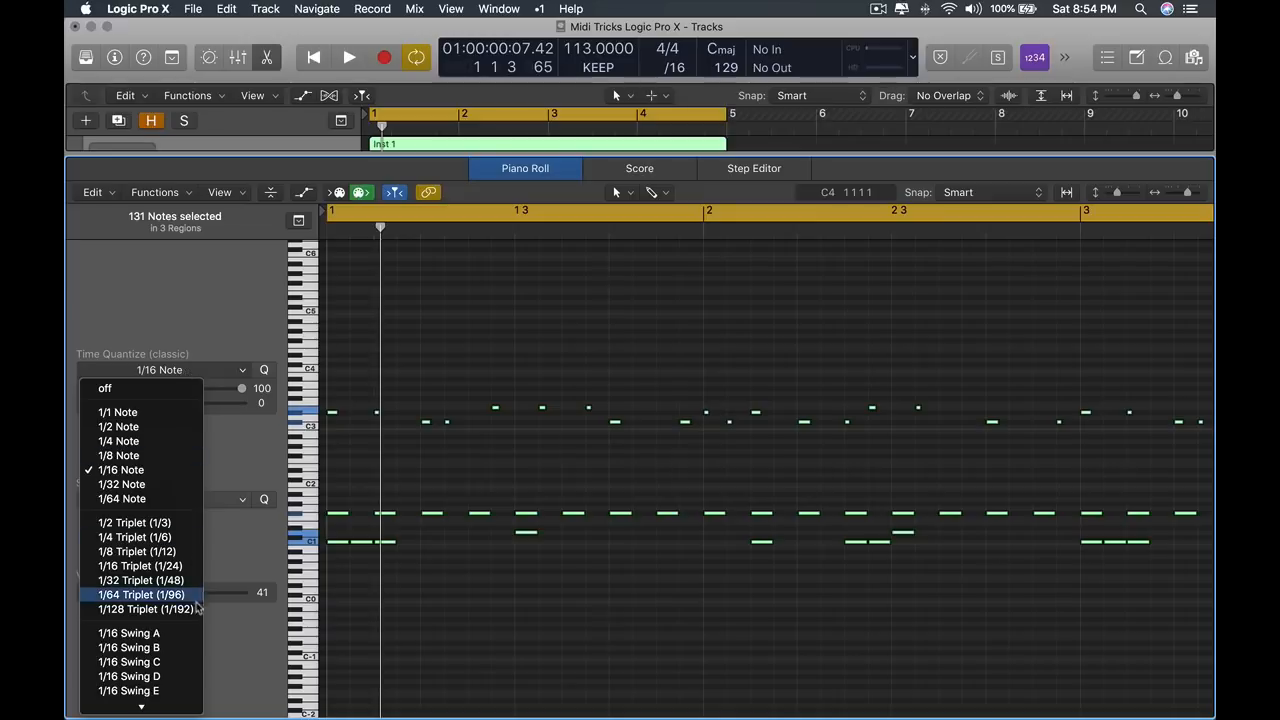
{"action": "scroll", "coordinate": [185, 595], "scroll_direction": "down", "scroll_amount": 5}
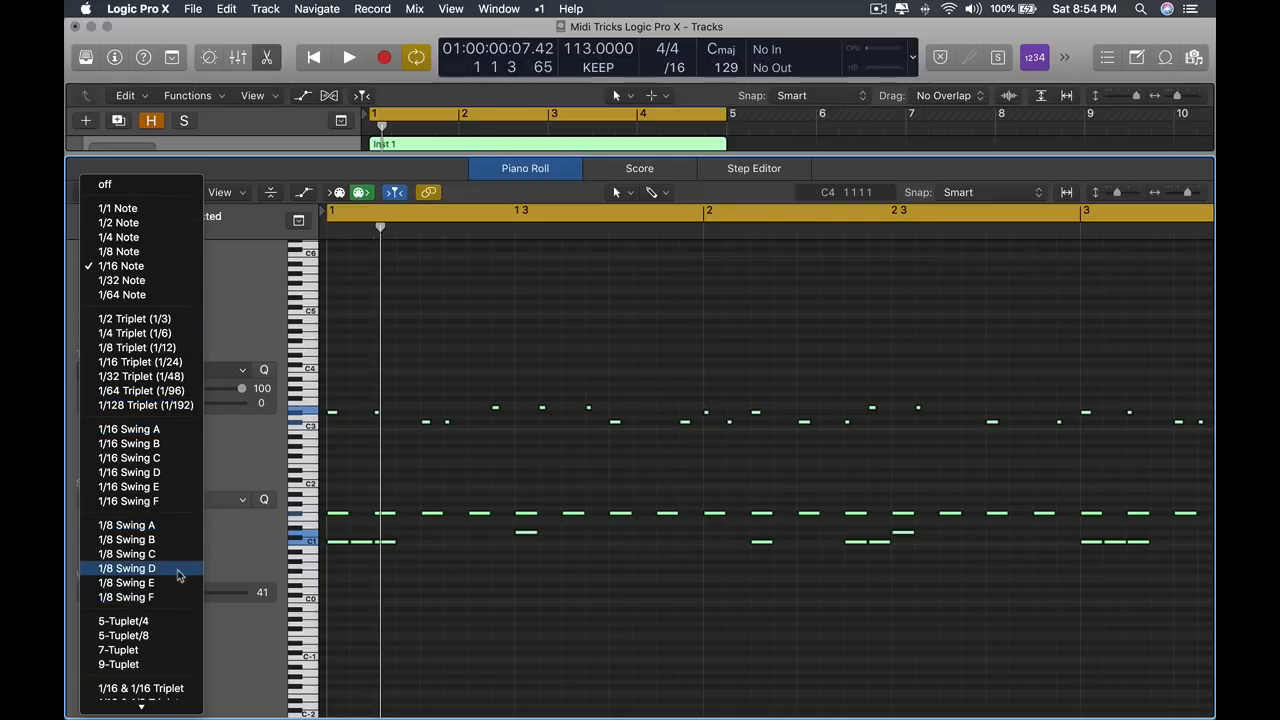
{"action": "left_click", "coordinate": [177, 568]}
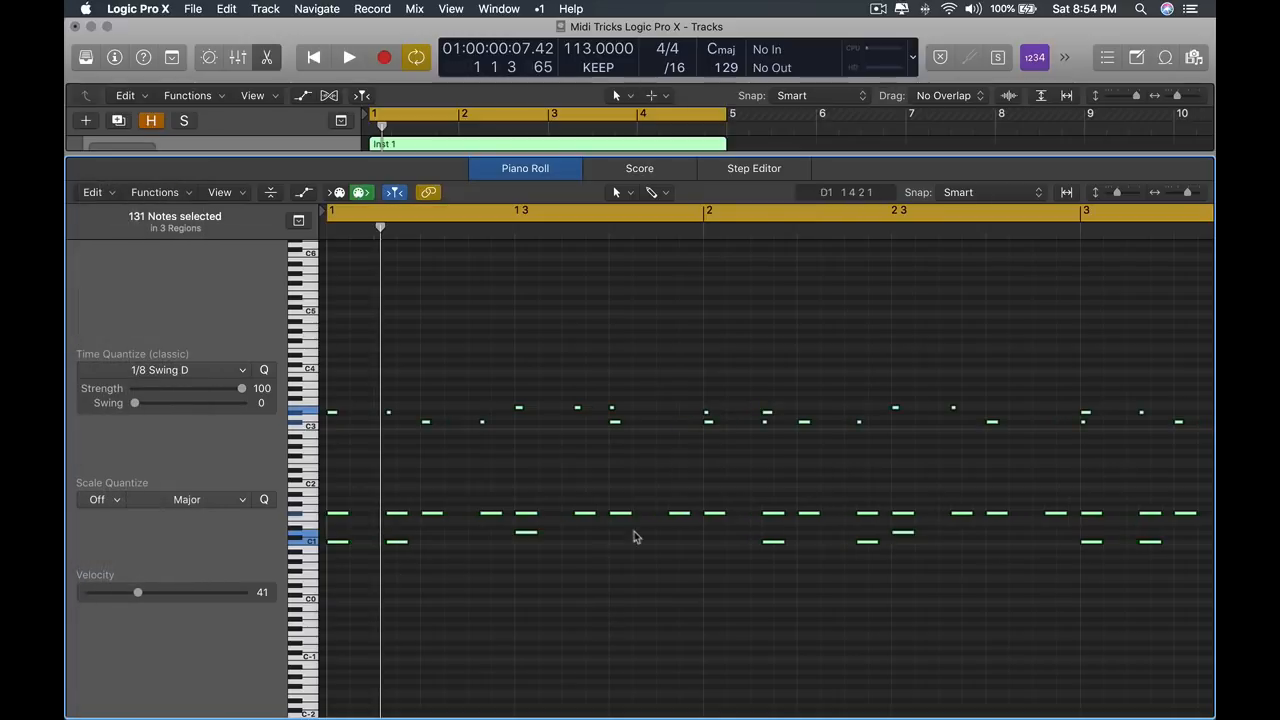
Step: Solo the three drum tracks and play back their quantized groove, with the notes shown in the Piano Roll
{"action": "key", "text": "x"}
{"action": "key", "text": "s"}
{"action": "key", "text": "space"}
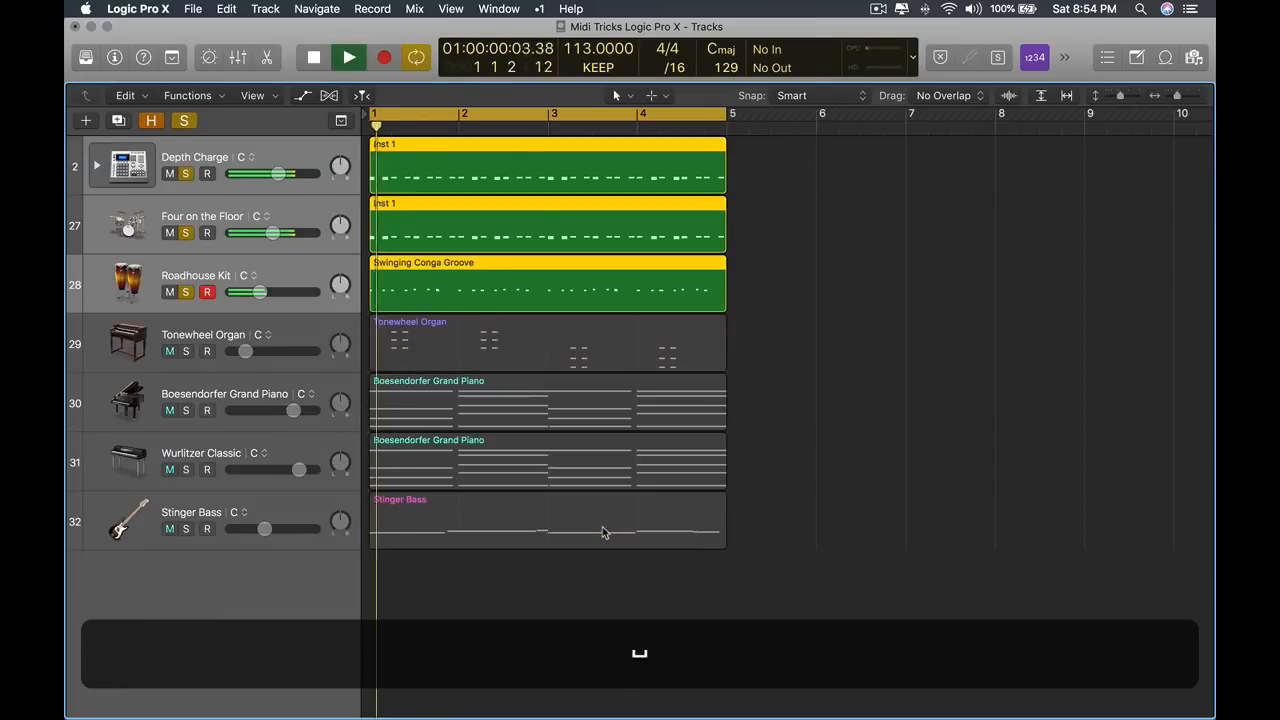
{"action": "key", "text": "e"}
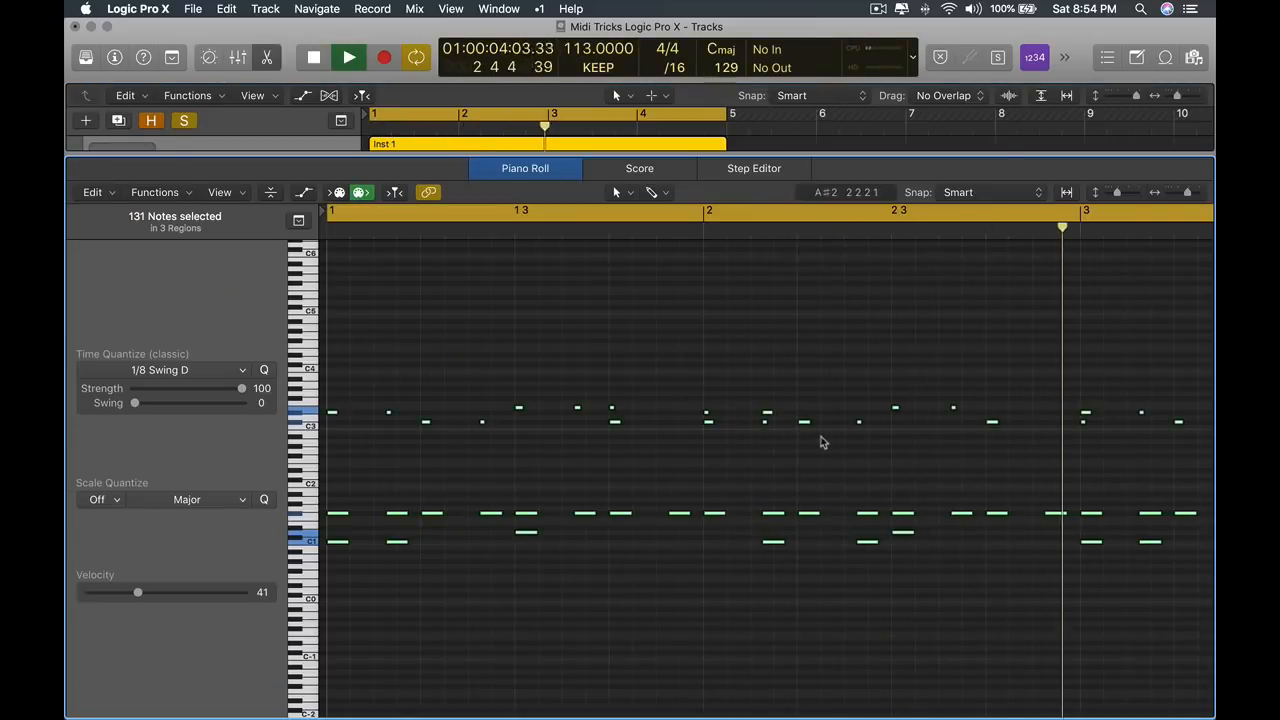
{"action": "key", "text": "space"}
{"action": "left_click", "coordinate": [757, 378]}
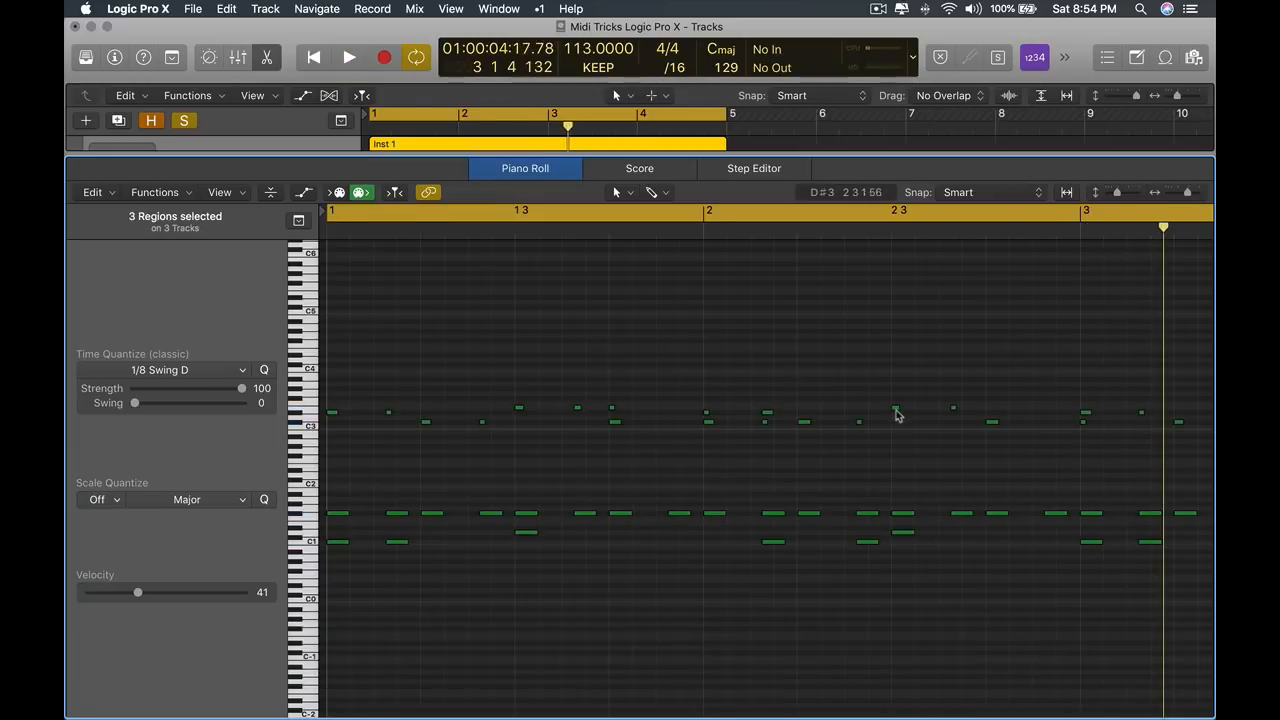
Step: Draw a short F#1 note just after beat 4 of bar 2, behind the existing note
{"action": "scroll", "coordinate": [903, 434], "scroll_direction": "right", "scroll_amount": 5}
{"action": "scroll", "coordinate": [862, 451], "scroll_direction": "up", "scroll_amount": 5}
{"action": "scroll", "coordinate": [925, 520], "scroll_direction": "down", "scroll_amount": 3}
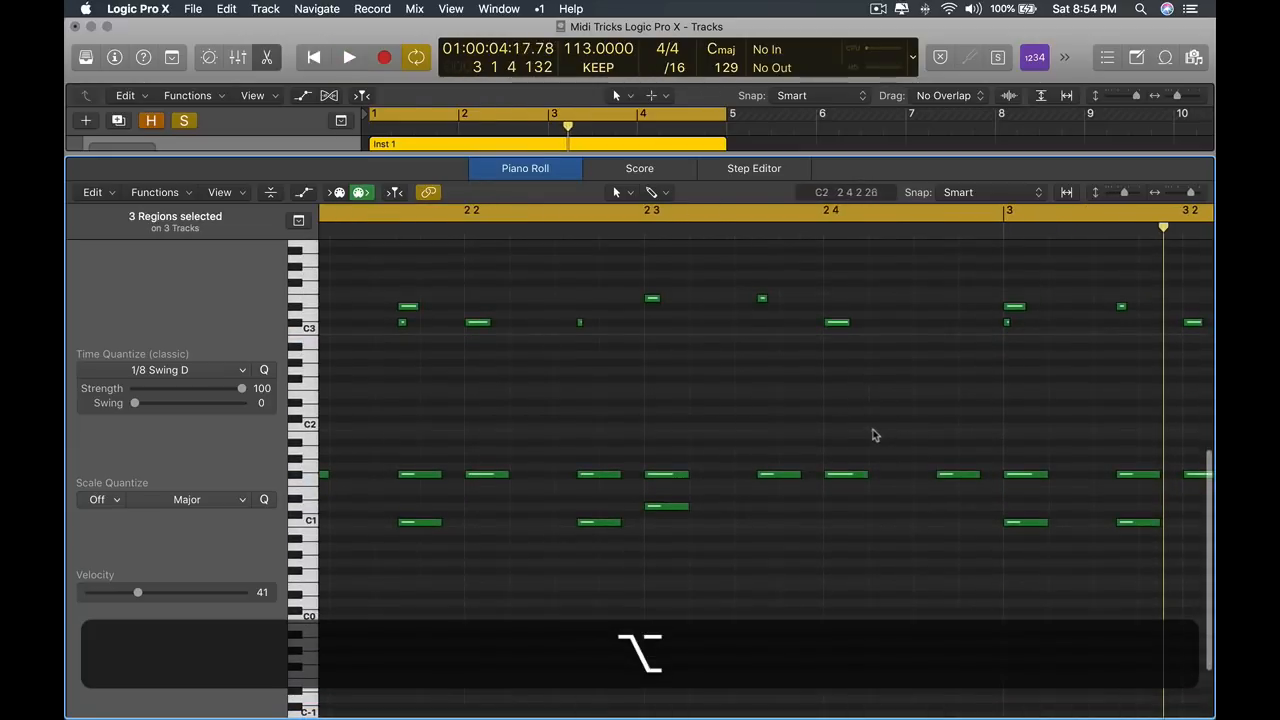
{"action": "scroll", "coordinate": [874, 434], "scroll_direction": "right", "scroll_amount": 3}
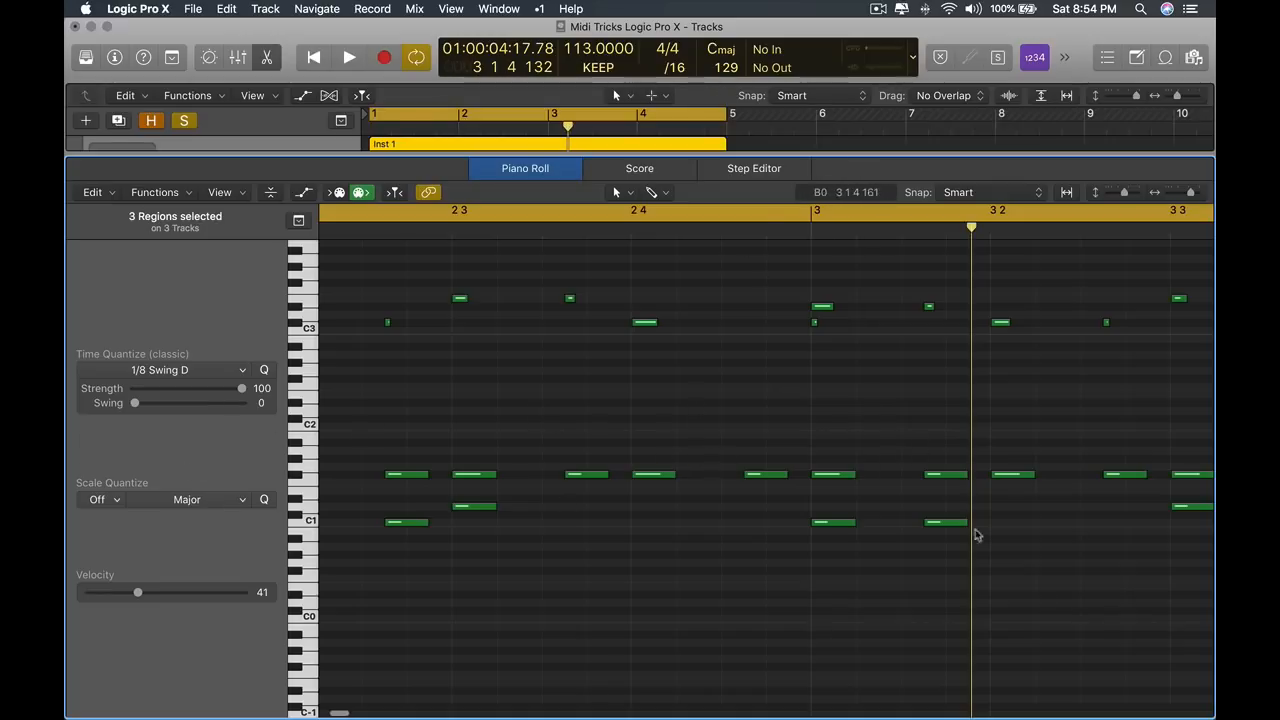
{"action": "key", "text": "super"}
{"action": "left_click", "coordinate": [680, 474], "text": "super"}
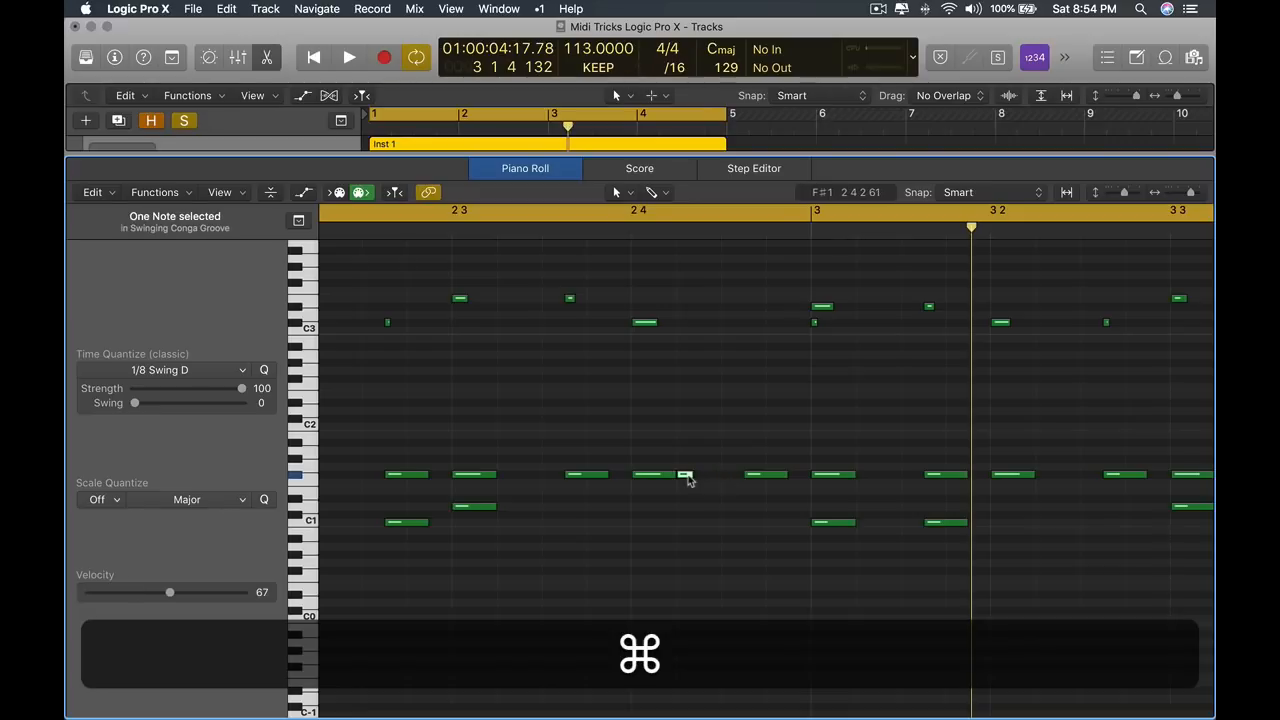
{"action": "mouse_move", "coordinate": [688, 480]}
{"action": "left_mouse_down"}
{"action": "mouse_move", "coordinate": [707, 478]}
{"action": "mouse_move", "coordinate": [686, 479]}
{"action": "left_mouse_up"}
{"action": "double_click", "coordinate": [706, 476], "text": "super"}
{"action": "left_click", "coordinate": [697, 474], "text": "super"}
Step: Try quantizing the added F#1 note with 1/8 Swing D and remove that note again
{"action": "scroll", "coordinate": [688, 453], "scroll_direction": "down", "scroll_amount": 2}
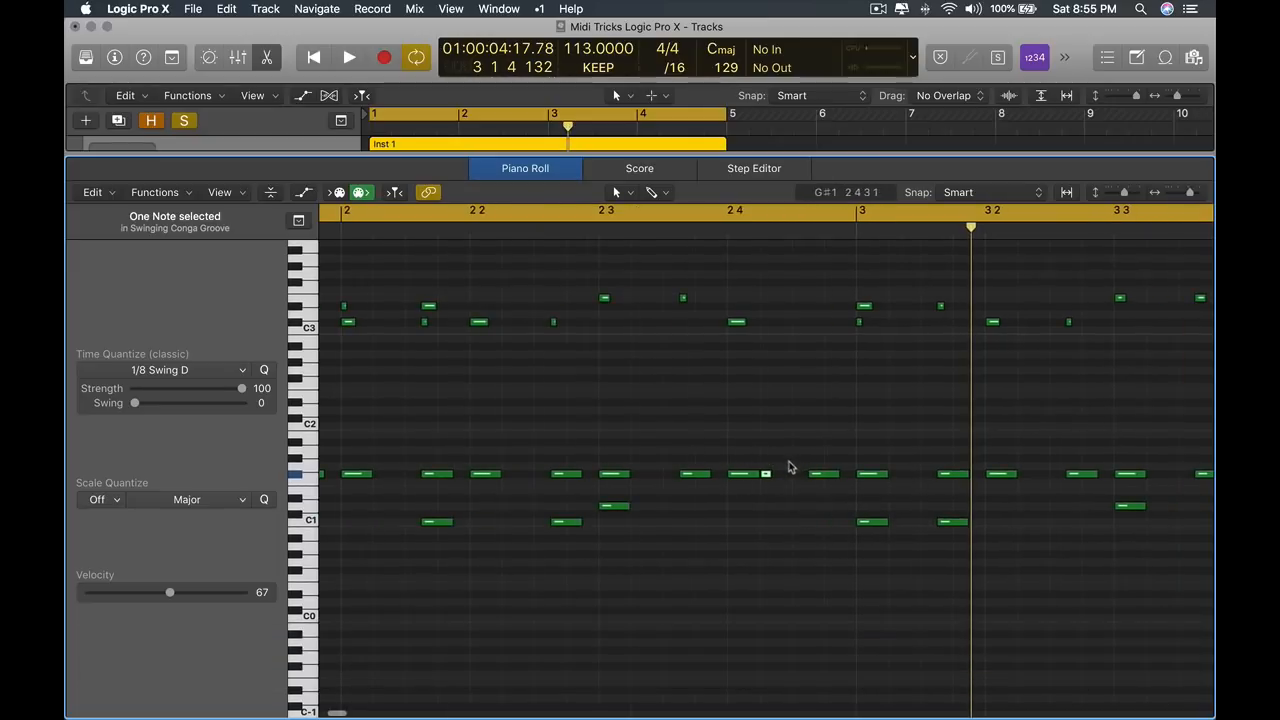
{"action": "key", "text": "q"}
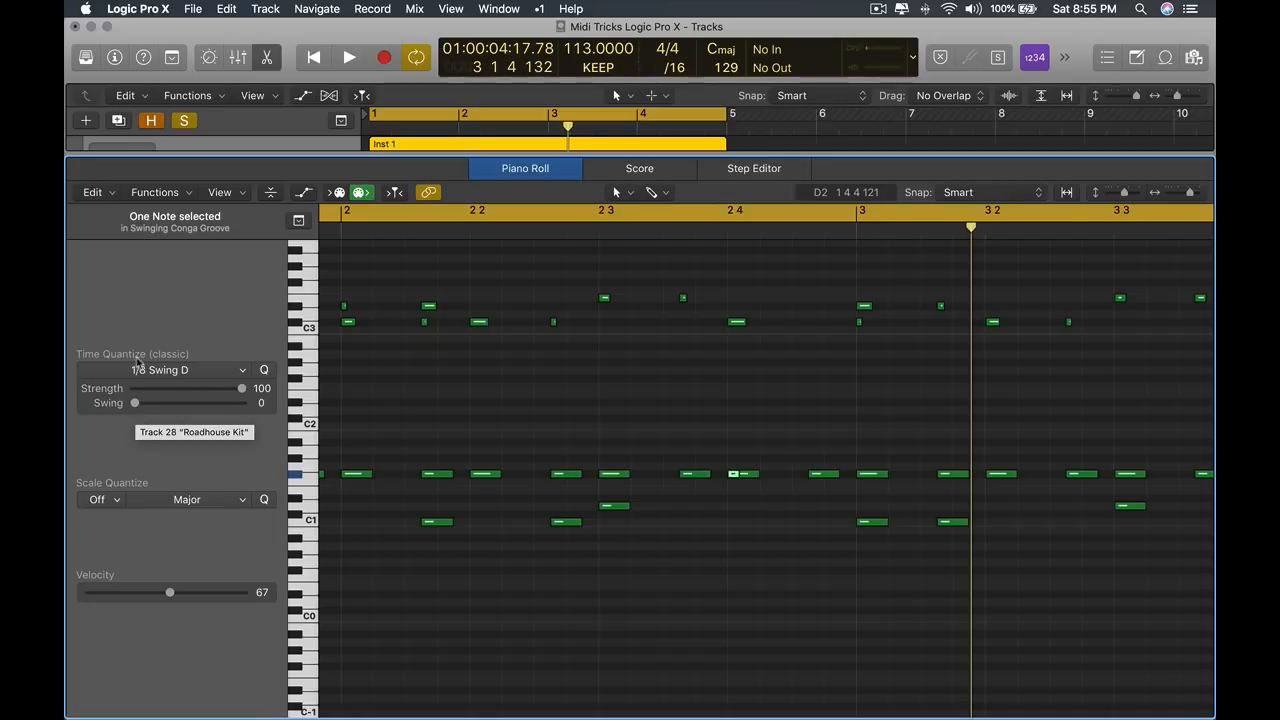
{"action": "key", "text": "super"}
{"action": "left_click", "coordinate": [736, 476], "text": "super"}
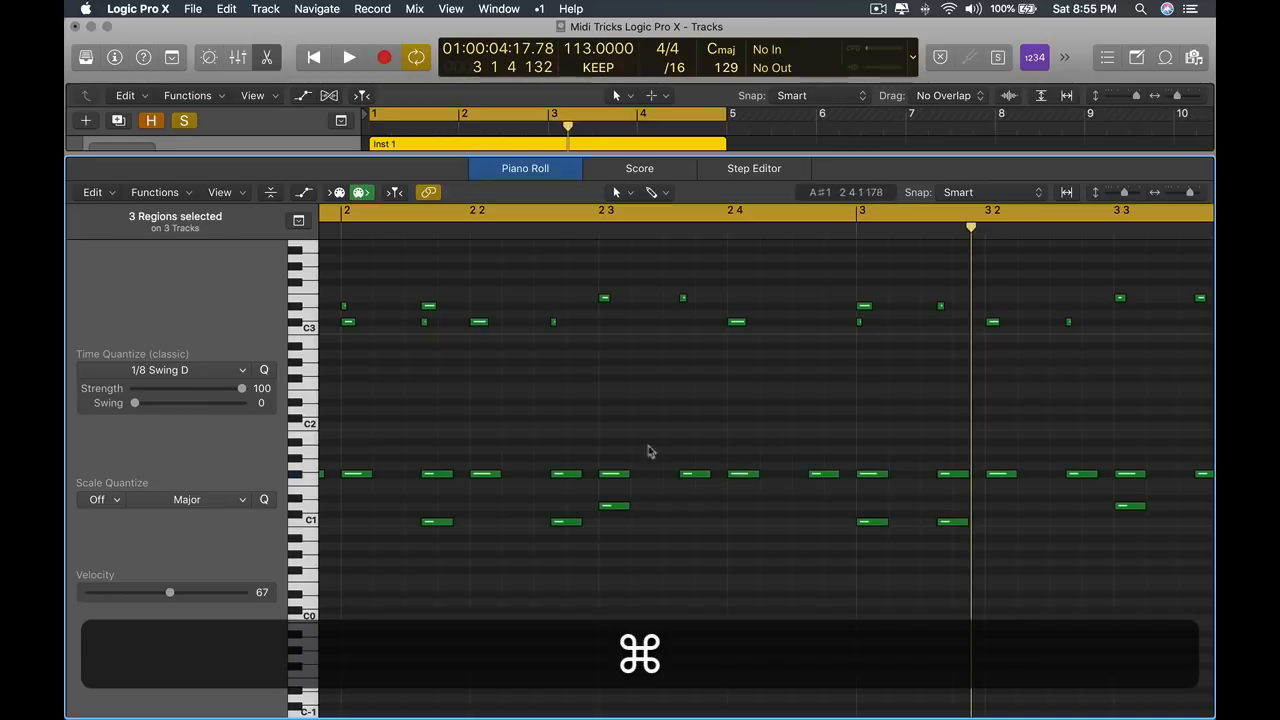
Step: Set Time Quantize to 1/16 Swing D and quantize a newly drawn F#1 note just after beat 4 of bar 2
{"action": "left_click", "coordinate": [186, 372]}
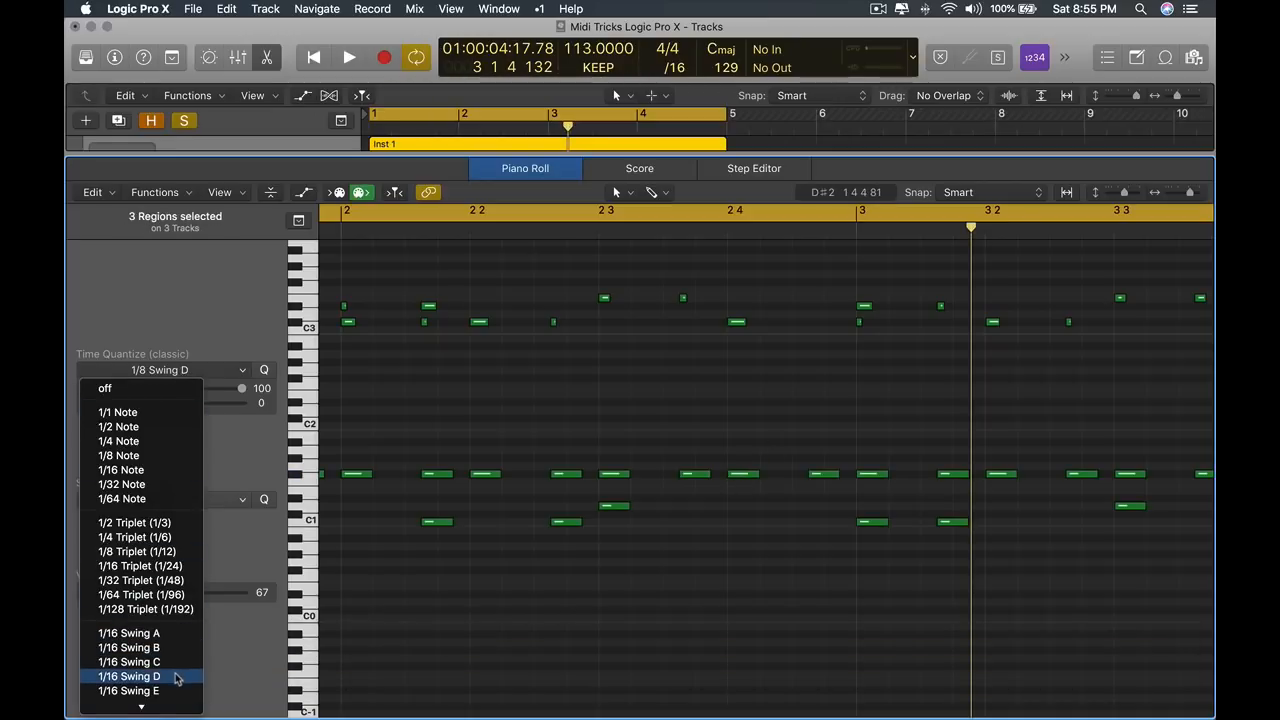
{"action": "left_click", "coordinate": [175, 677]}
{"action": "scroll", "coordinate": [751, 483], "scroll_direction": "up", "scroll_amount": 5}
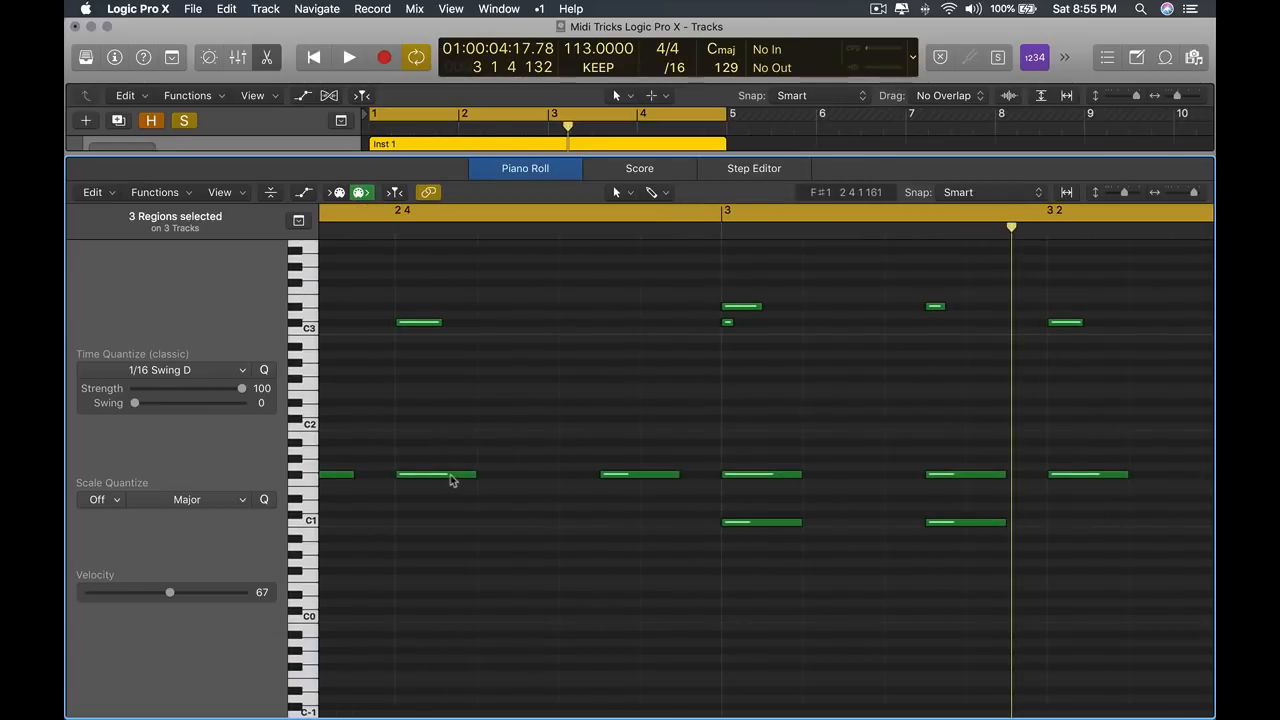
{"action": "left_click", "coordinate": [499, 478], "text": "super"}
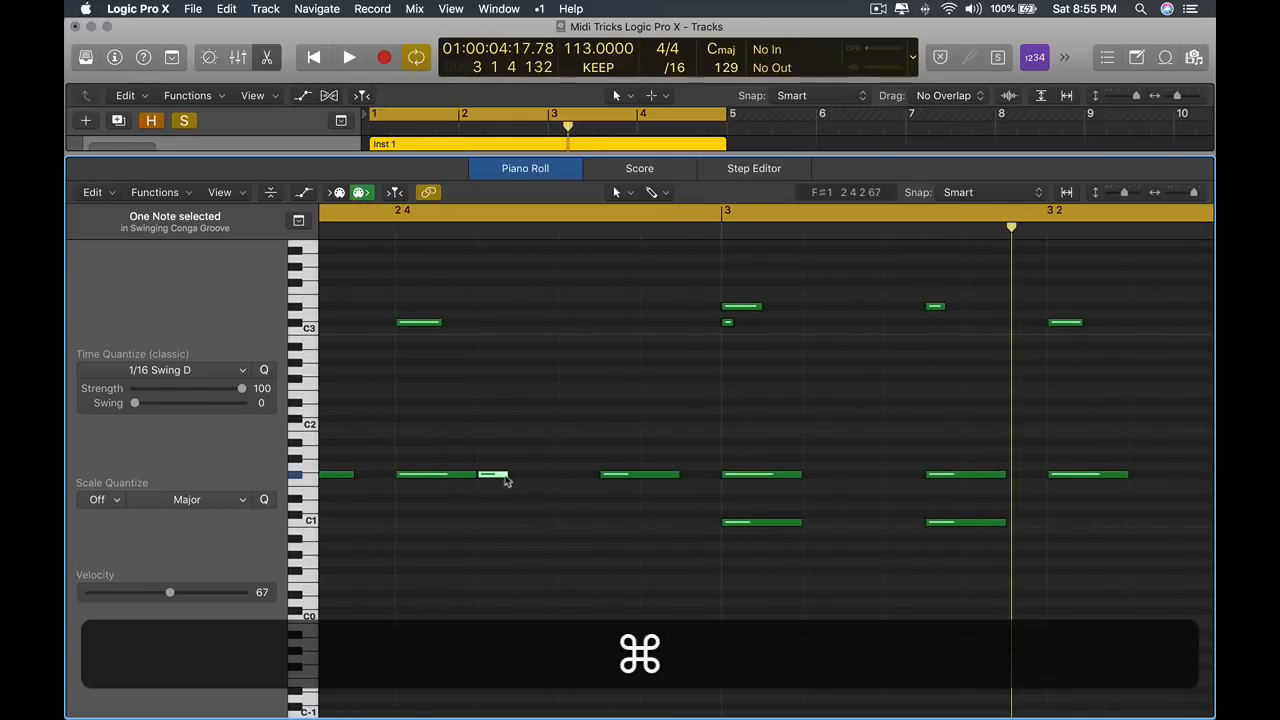
{"action": "key", "text": "q"}
{"action": "key", "text": "alt+q"}
{"action": "scroll", "coordinate": [650, 473], "scroll_direction": "down", "scroll_amount": 3}
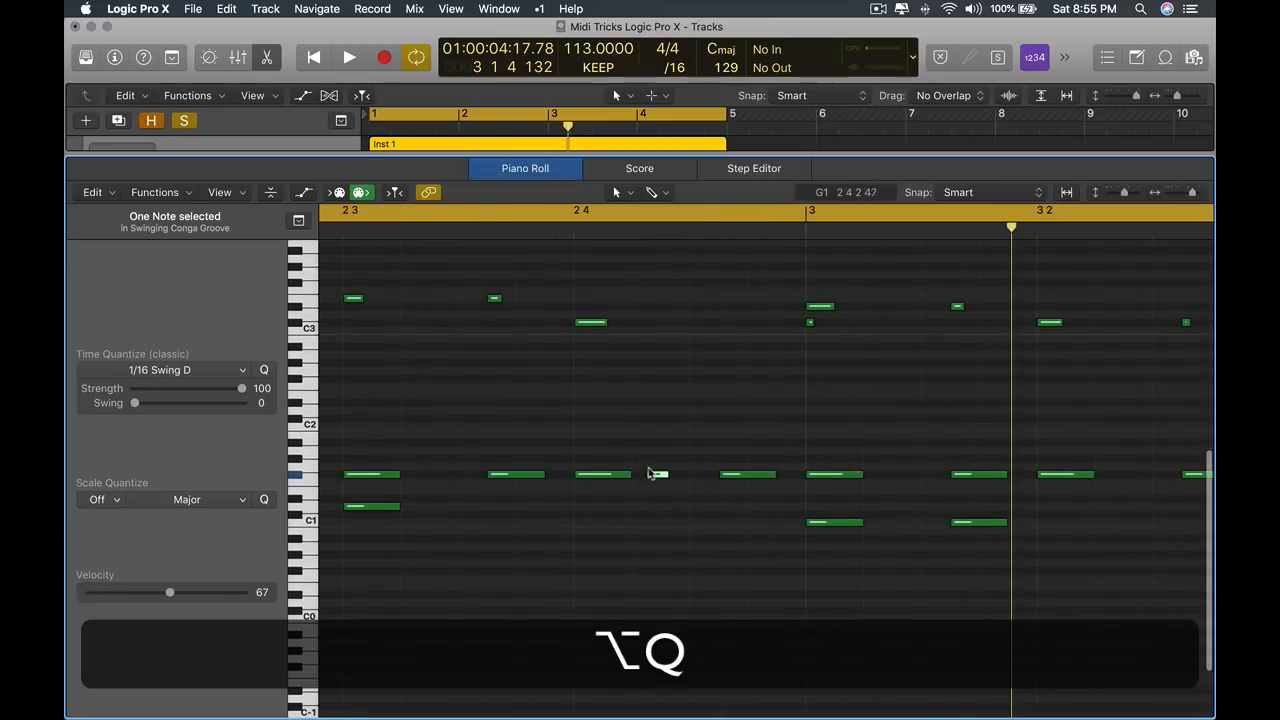
Step: Delete the F#1 row's notes in bars 3 and 4 and fill the gap by repeating the row's notes from bars 1 and 2
{"action": "scroll", "coordinate": [648, 472], "scroll_direction": "down", "scroll_amount": 2}
{"action": "left_click_drag", "start_coordinate": [748, 478], "coordinate": [1145, 484]}
{"action": "scroll", "coordinate": [980, 484], "scroll_direction": "down", "scroll_amount": 3}
{"action": "scroll", "coordinate": [884, 462], "scroll_direction": "down", "scroll_amount": 3}
{"action": "key", "text": "BackSpace"}
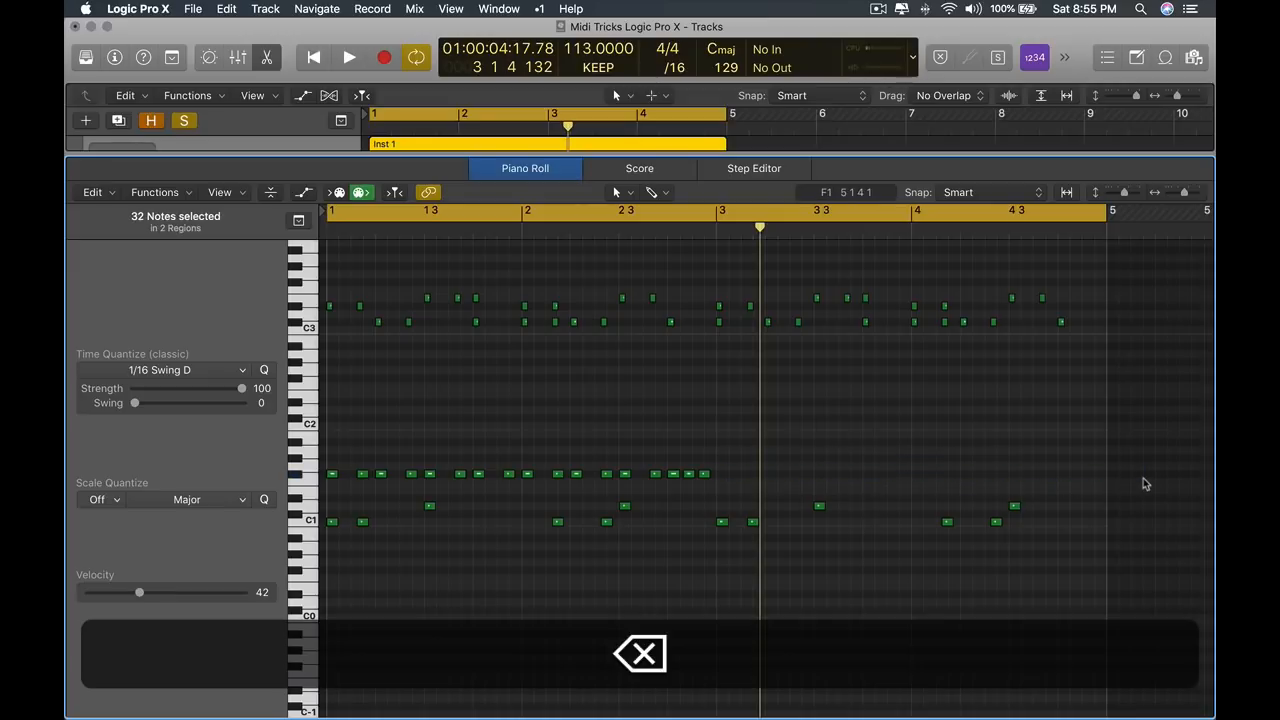
{"action": "left_click_drag", "start_coordinate": [786, 452], "coordinate": [346, 482]}
{"action": "key", "text": "super+r"}
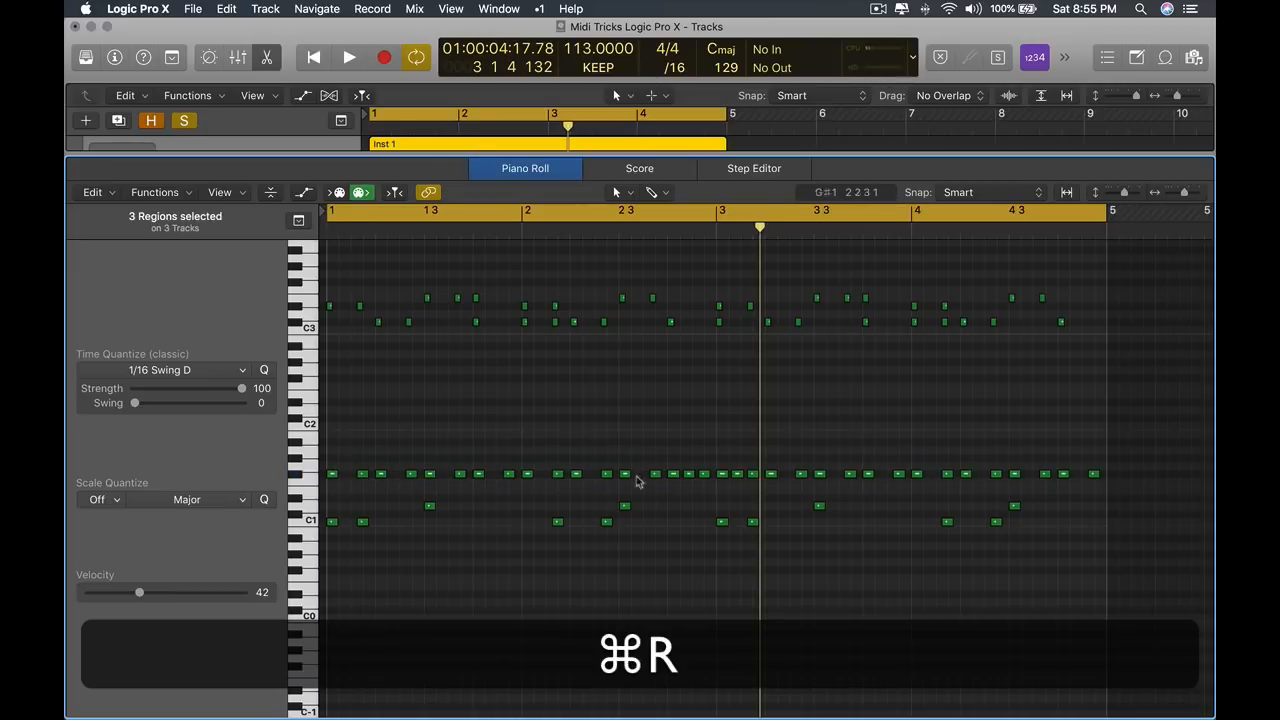
Step: Play back the soloed drum pattern and examine the F#1 notes around bars 2 and 3
{"action": "key", "text": "super+space"}
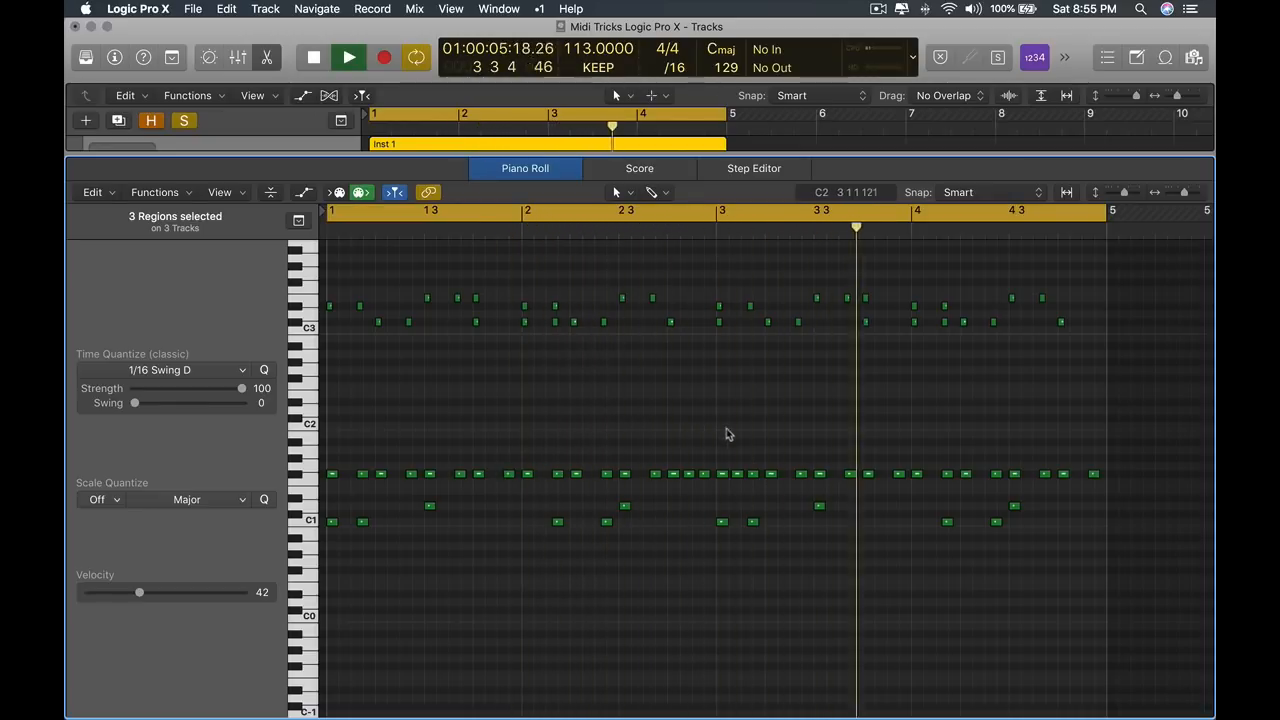
{"action": "key", "text": "space"}
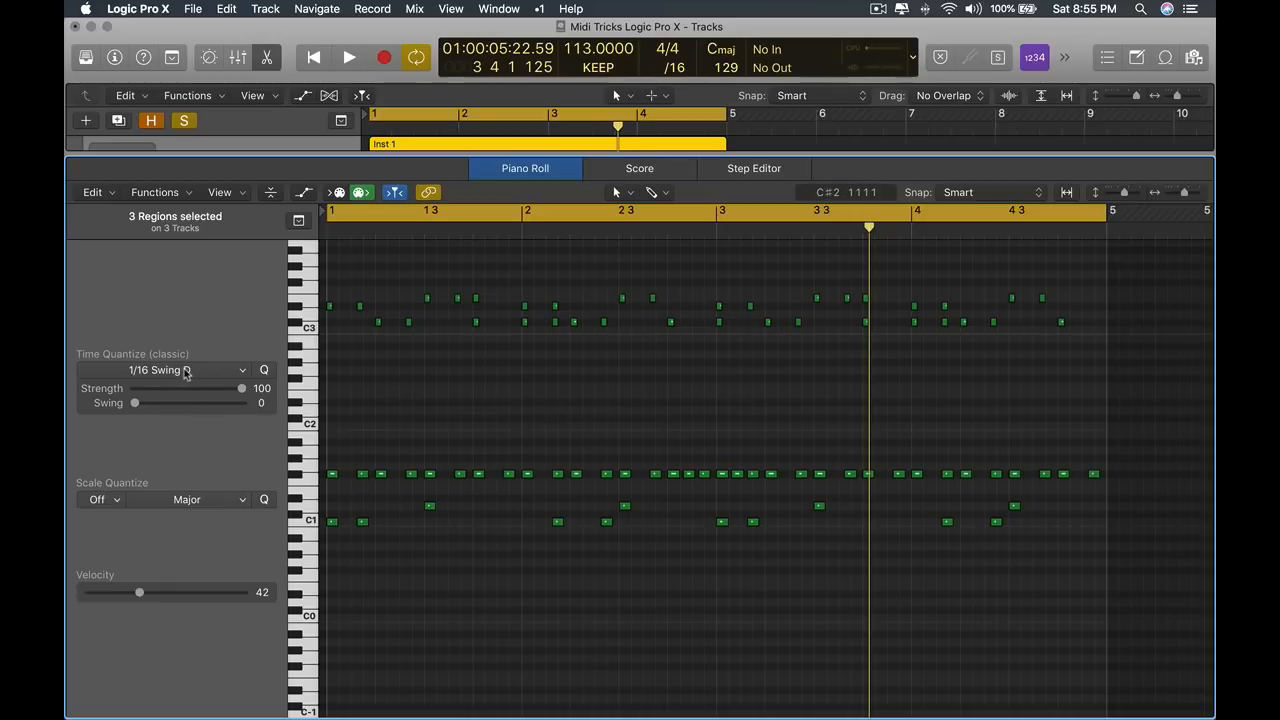
{"action": "scroll", "coordinate": [655, 433], "scroll_direction": "down", "scroll_amount": 1}
{"action": "scroll", "coordinate": [749, 446], "scroll_direction": "up", "scroll_amount": 6}
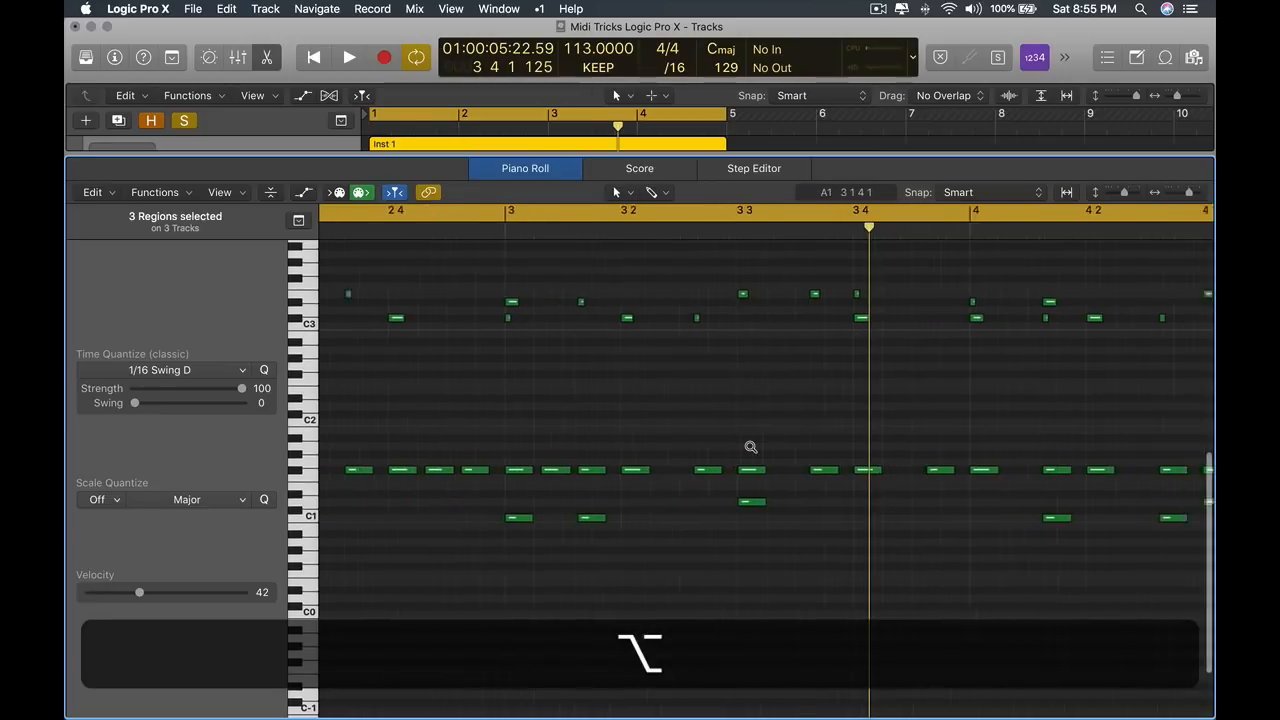
{"action": "scroll", "coordinate": [670, 466], "scroll_direction": "down", "scroll_amount": 6}
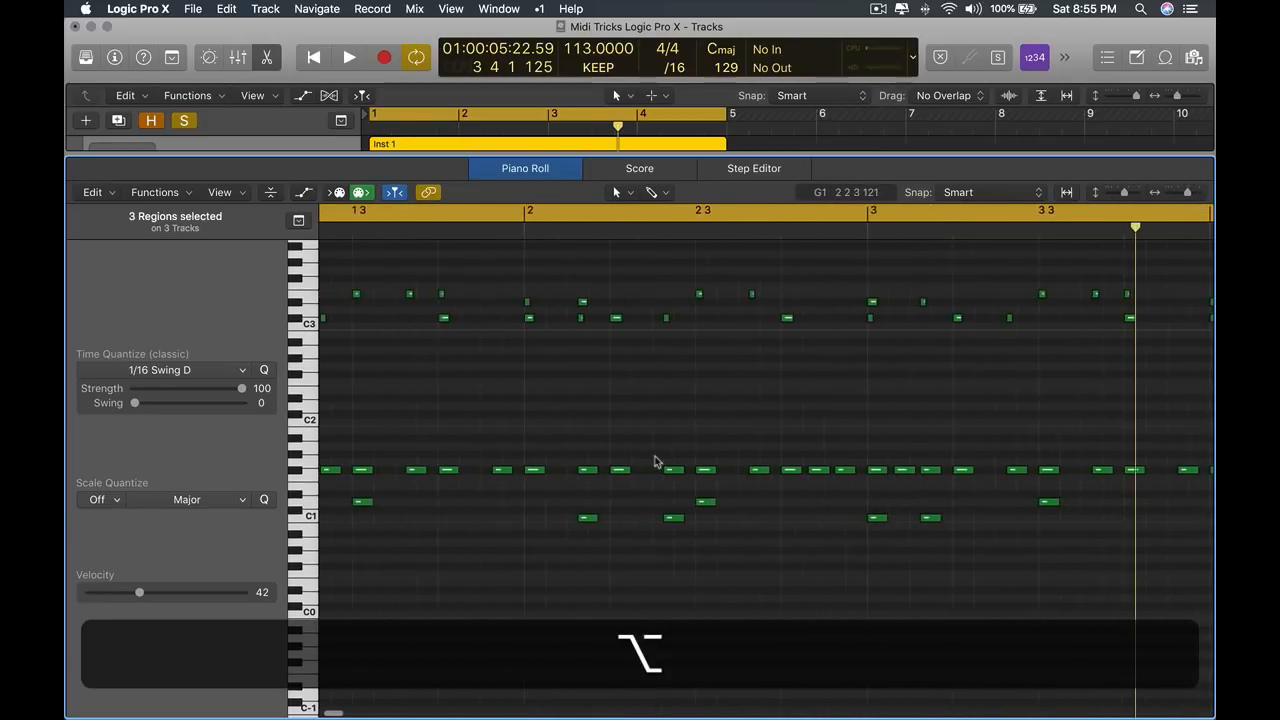
Step: Select all notes across the three drum and percussion regions and lock their SMPTE position
{"action": "left_click", "coordinate": [300, 470]}
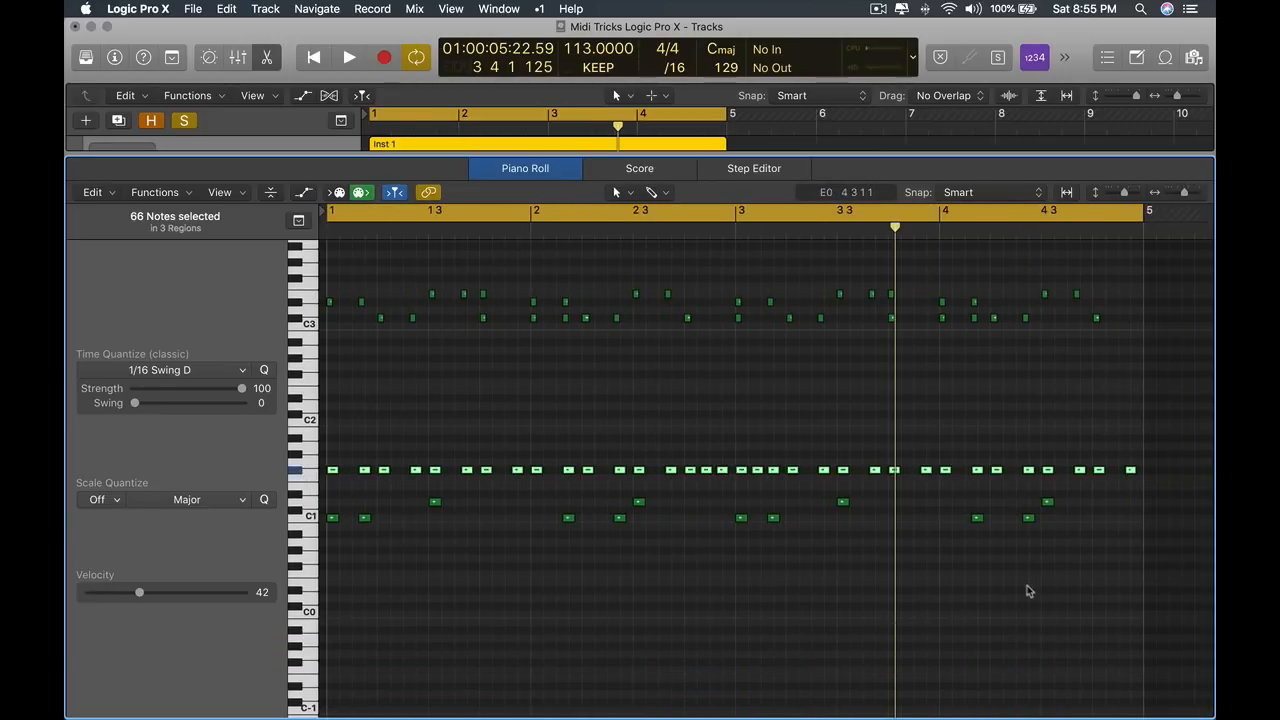
{"action": "left_click", "coordinate": [811, 565]}
{"action": "key", "text": "super+a"}
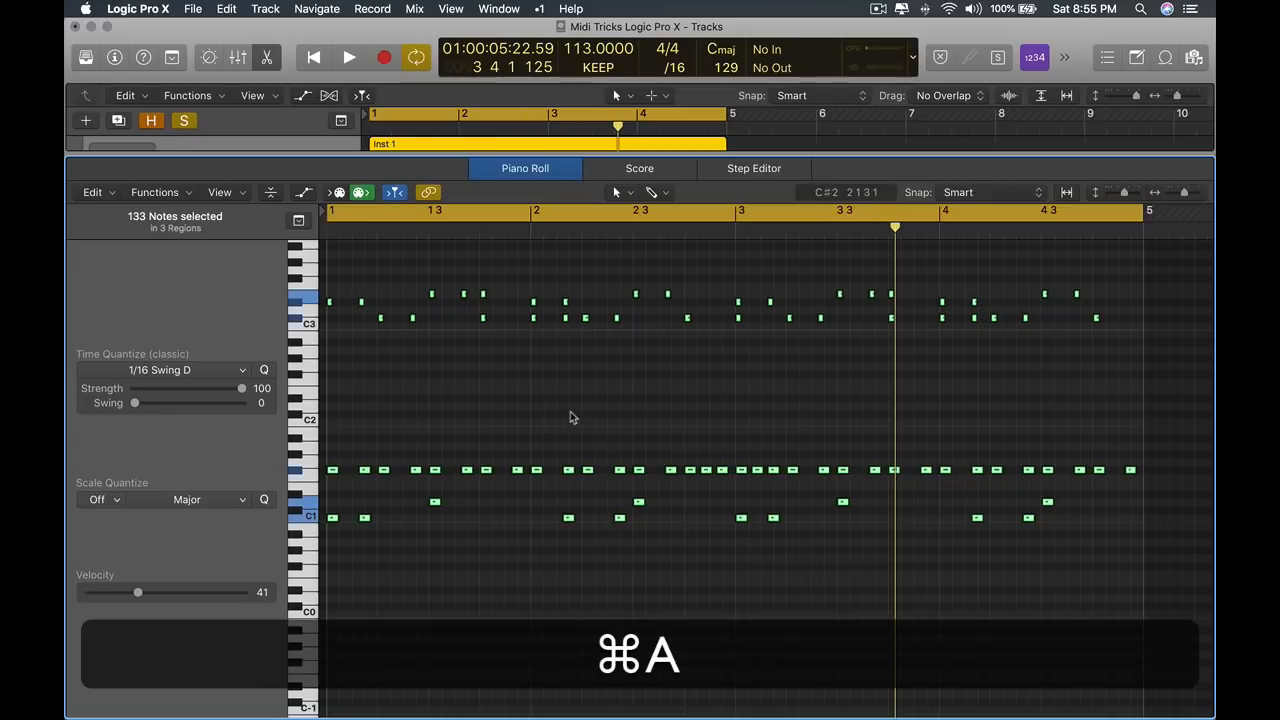
{"action": "left_click", "coordinate": [180, 195]}
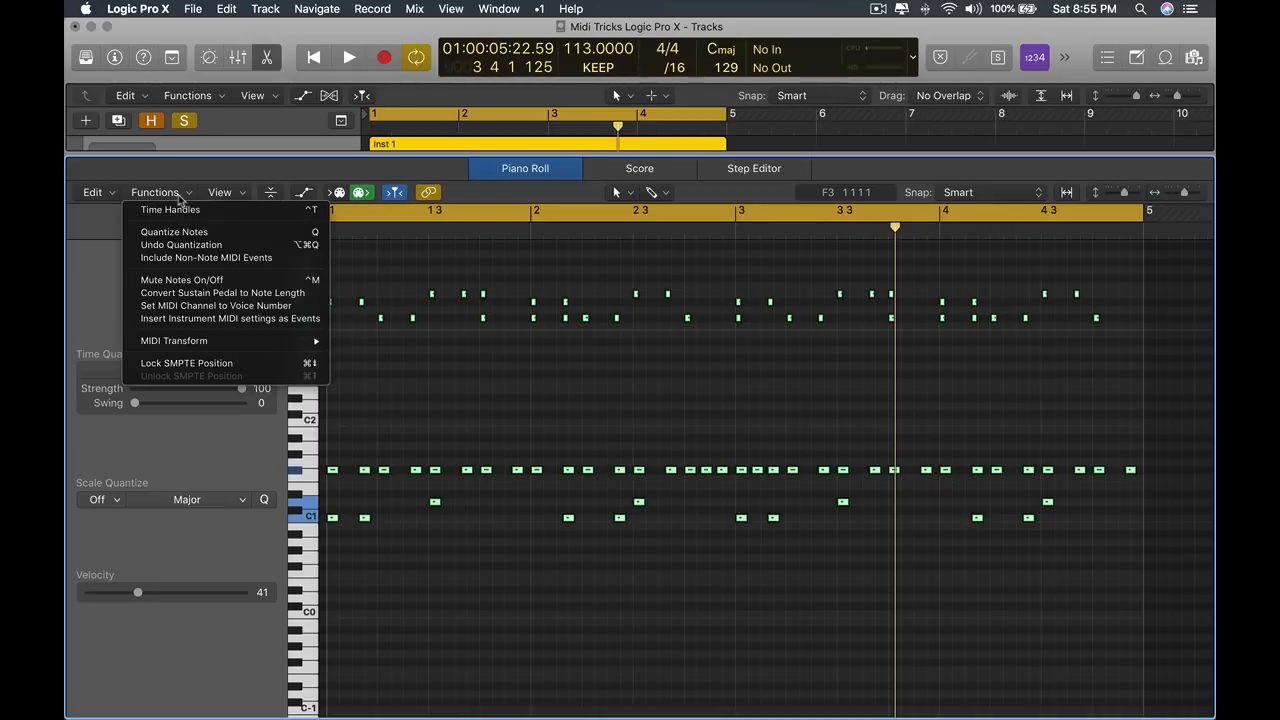
{"action": "left_click", "coordinate": [234, 363]}
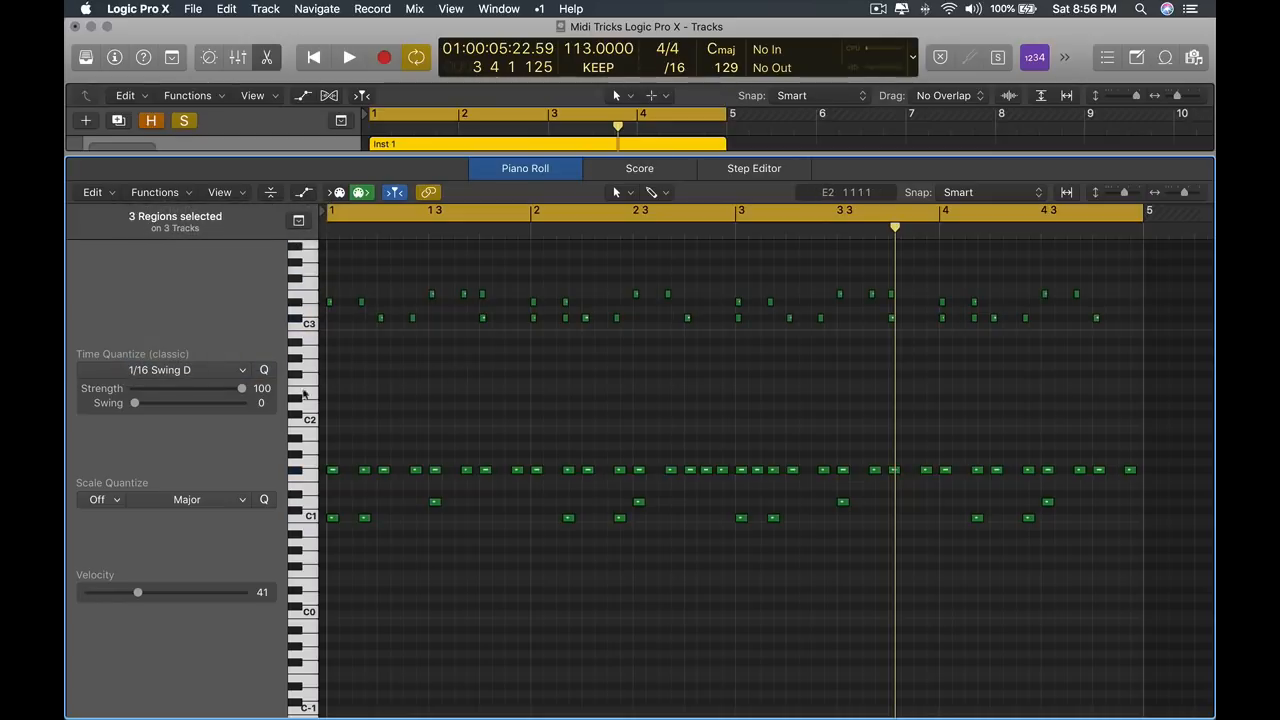
Step: Set Time Quantize to 1/16 Note, try quantizing all the locked notes and play back the pattern
{"action": "left_click", "coordinate": [234, 372]}
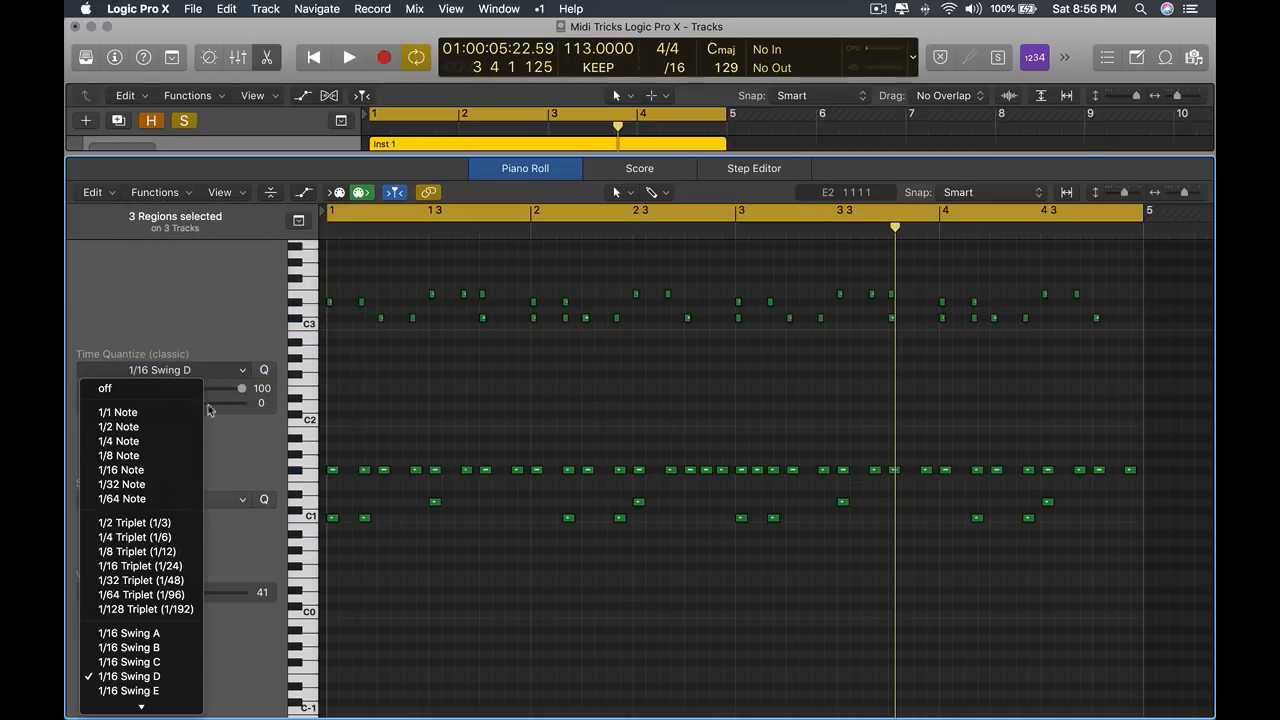
{"action": "left_click", "coordinate": [185, 469]}
{"action": "key", "text": "super+a"}
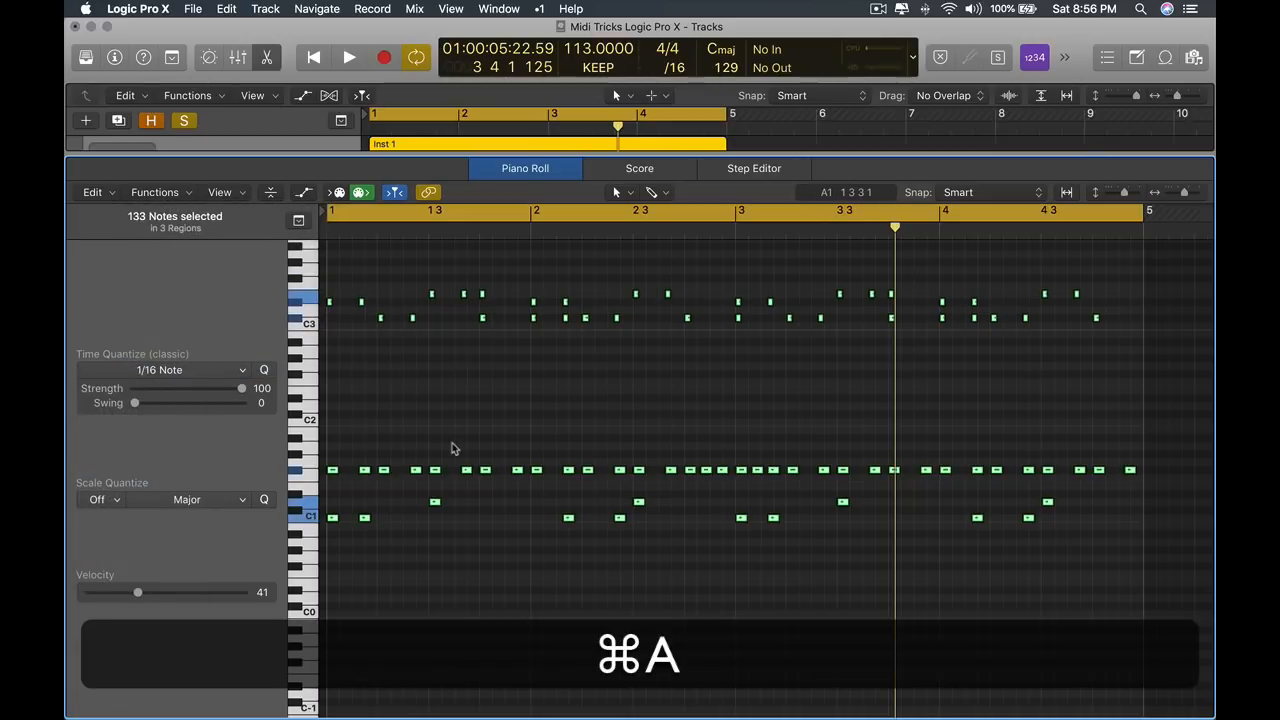
{"action": "key", "text": "q"}
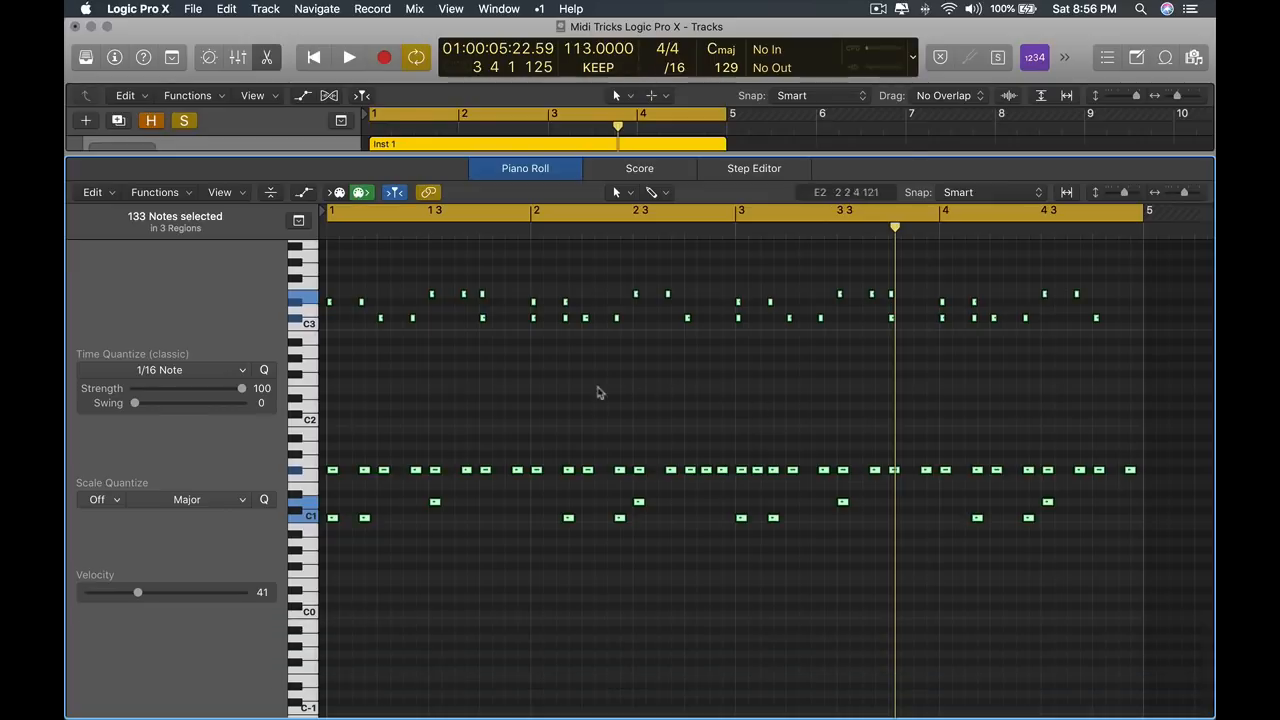
{"action": "key", "text": "q"}
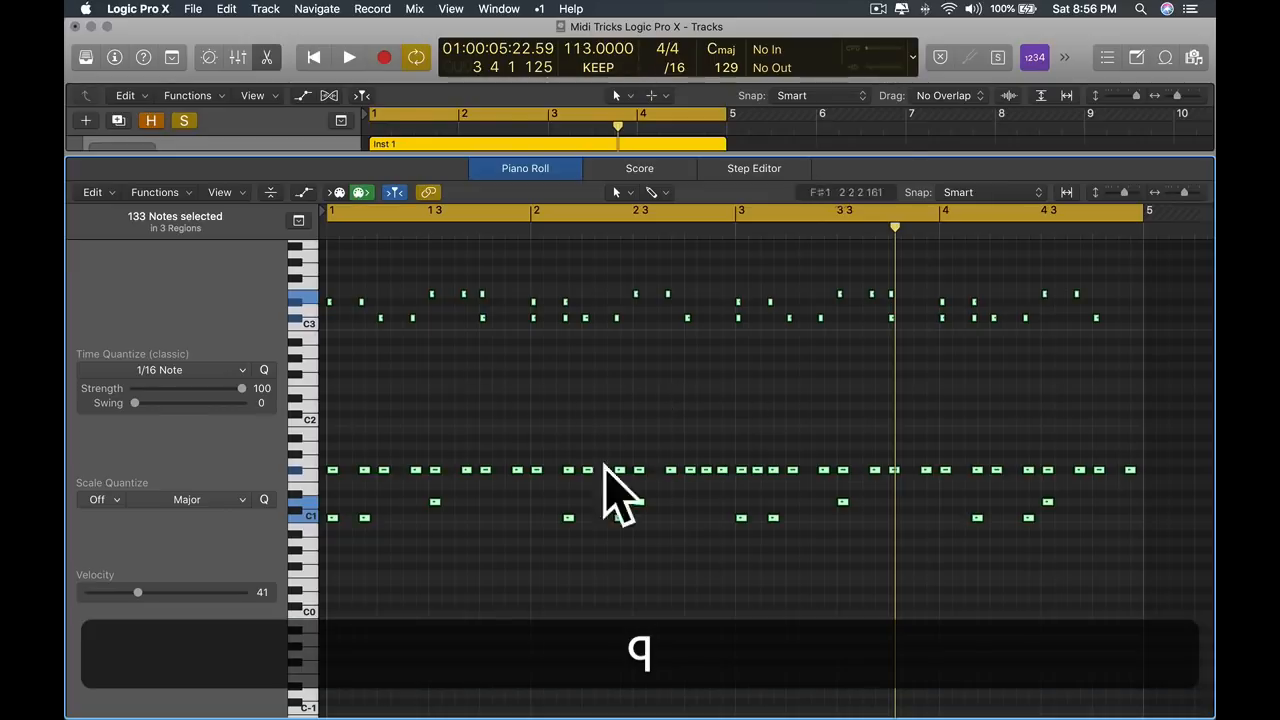
{"action": "key", "text": "space"}
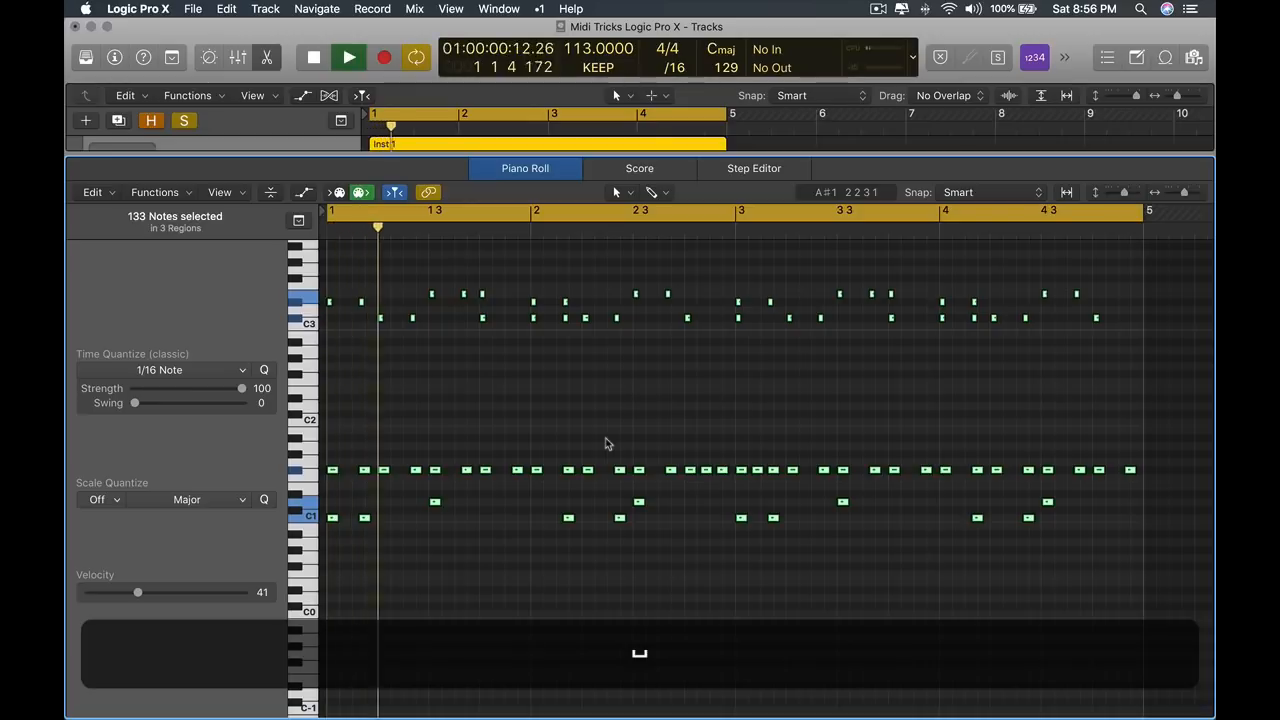
{"action": "key", "text": "space"}
Step: Unlock the SMPTE position of all selected notes, quantize them to 1/16 Note and play back the pattern
{"action": "left_click", "coordinate": [175, 193]}
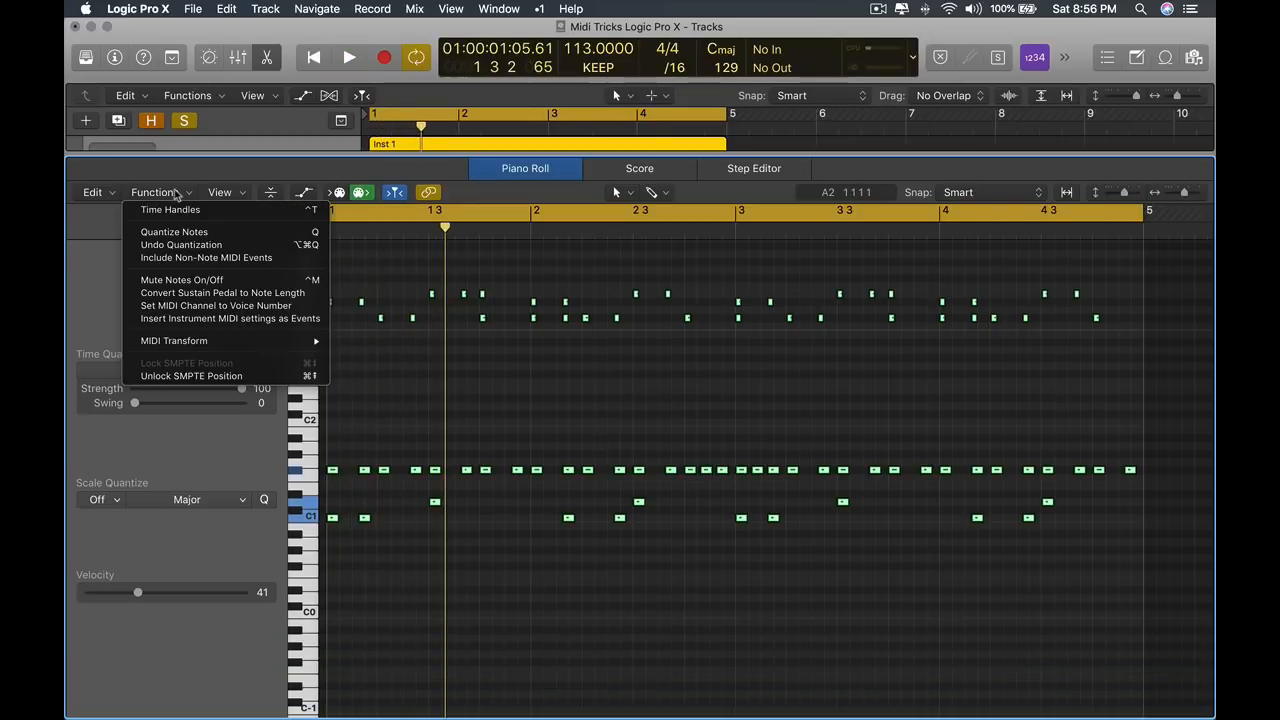
{"action": "left_click", "coordinate": [190, 376]}
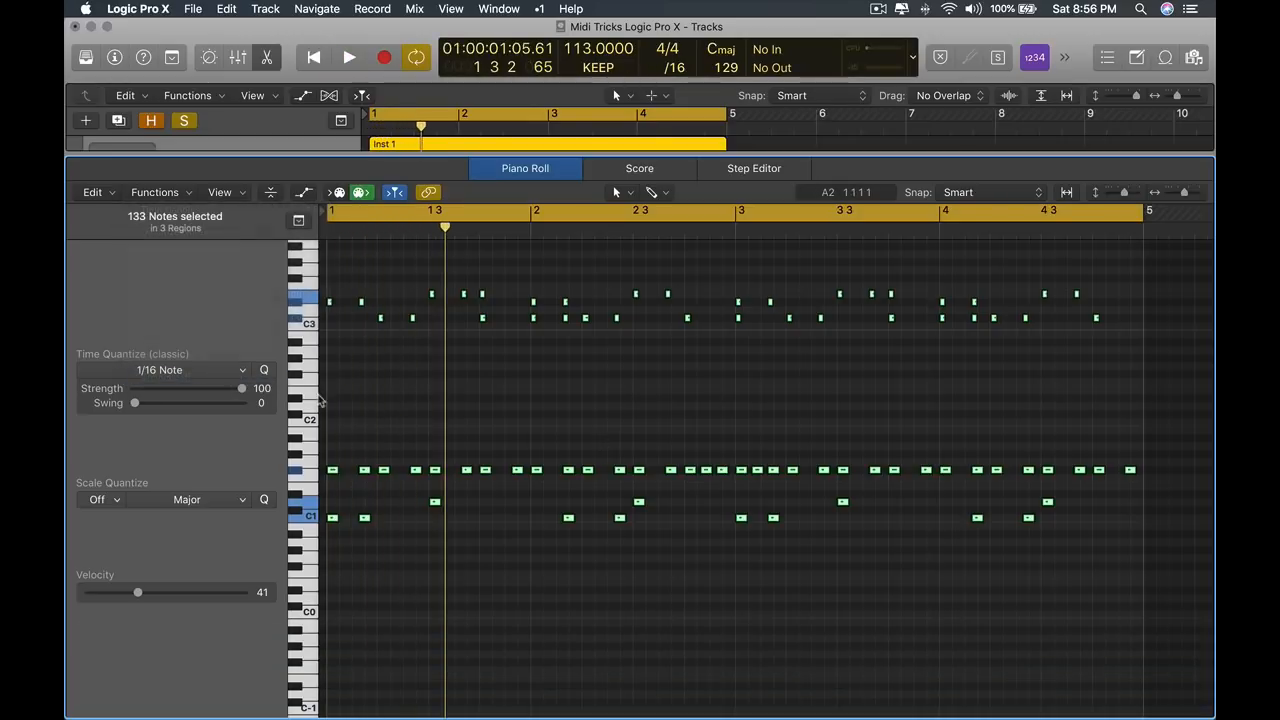
{"action": "key", "text": "q"}
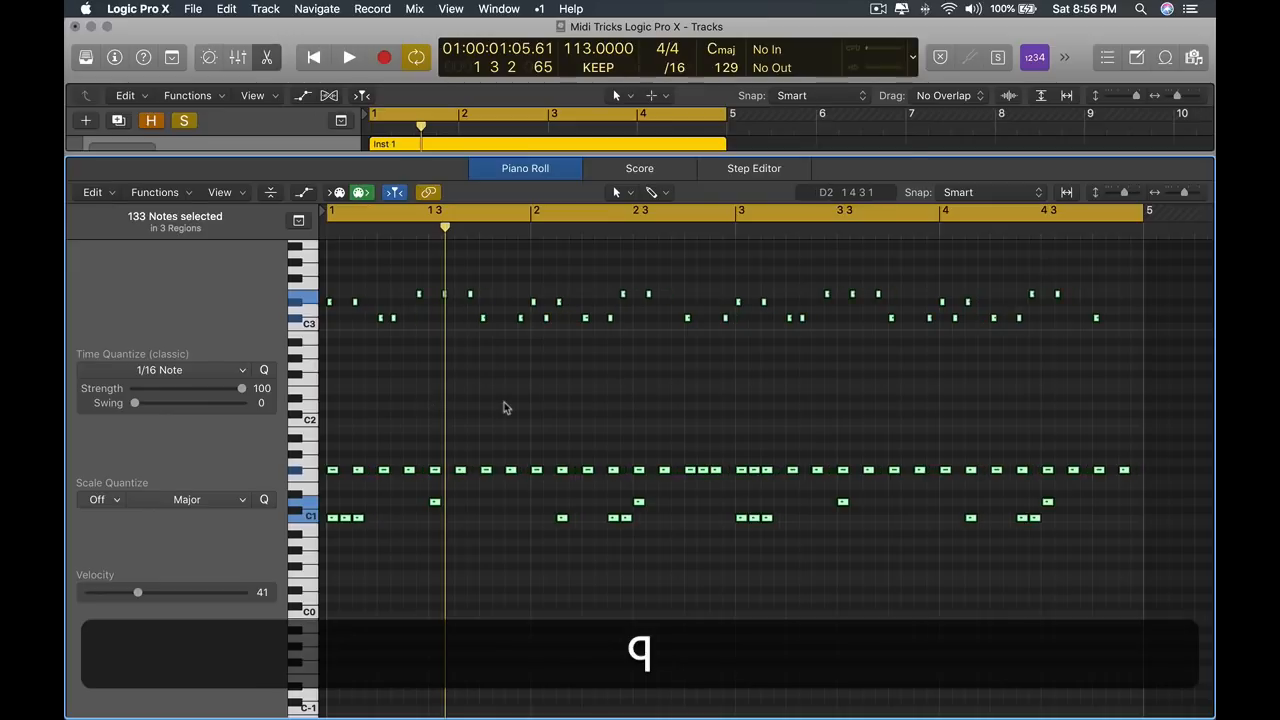
{"action": "key", "text": "space"}
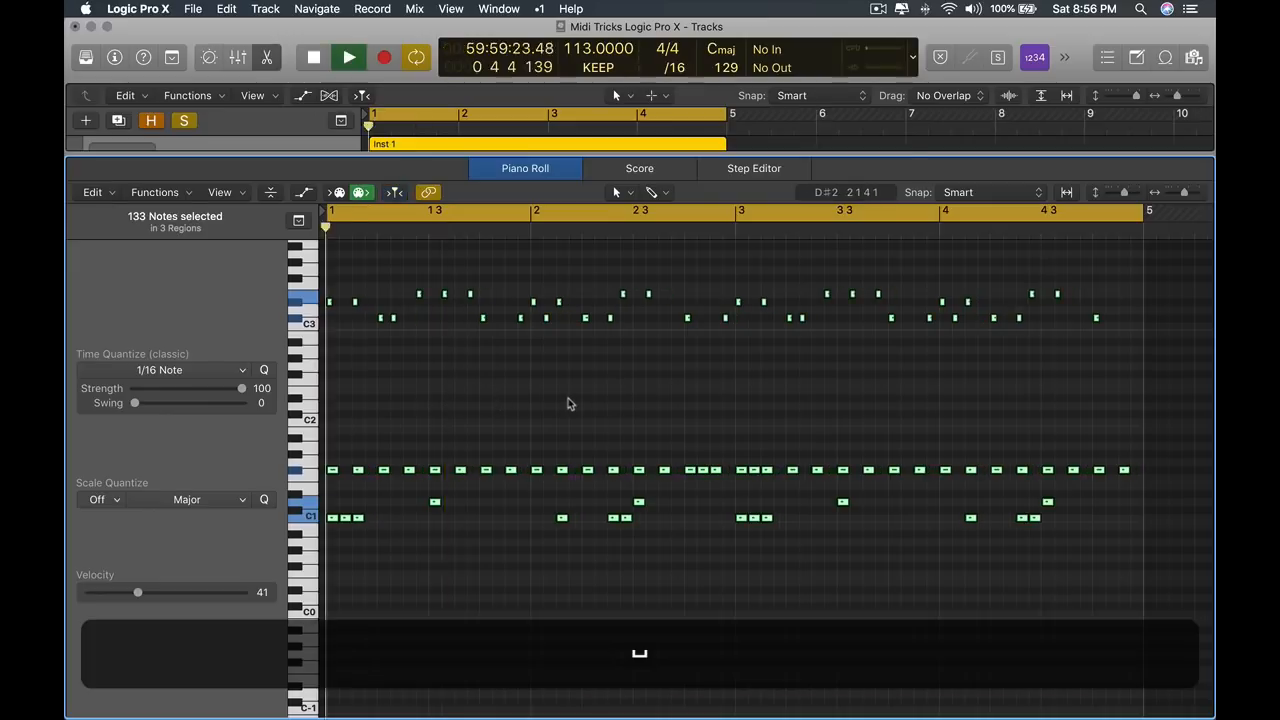
{"action": "key", "text": "space"}
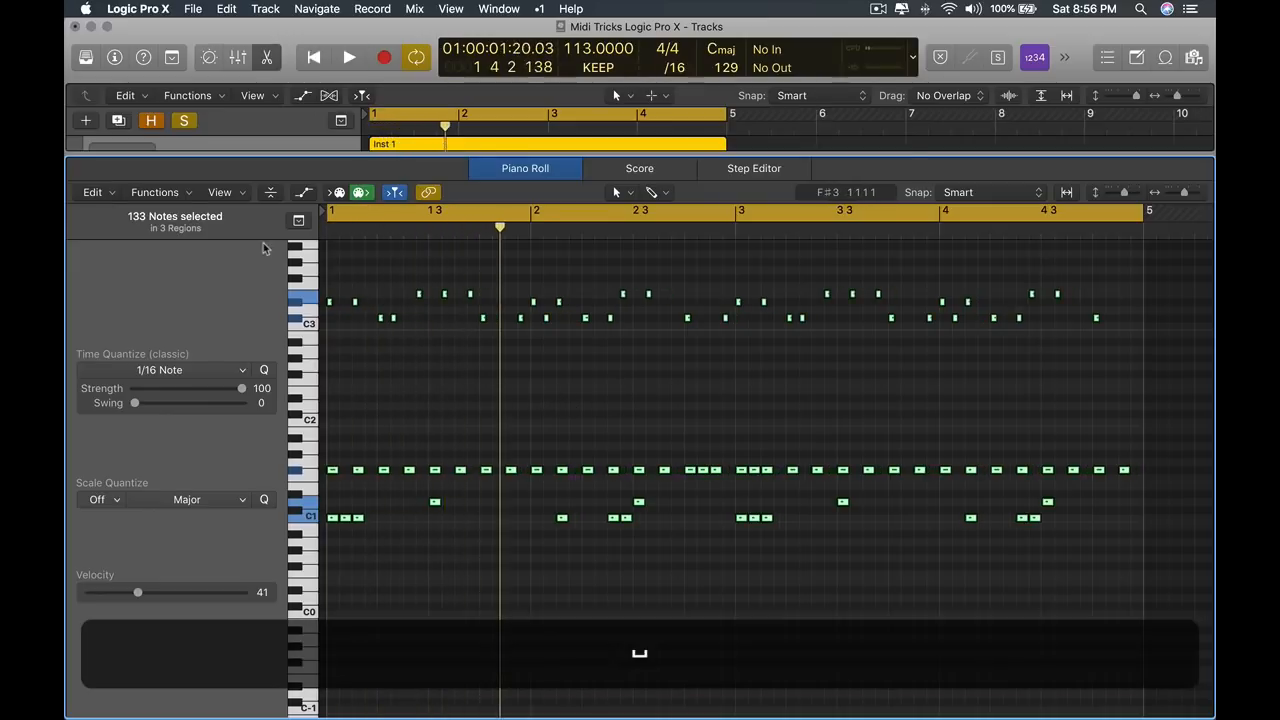
Step: Undo the 1/16 Note quantization and lock the SMPTE position of all the drum notes again
{"action": "key", "text": "super+z"}
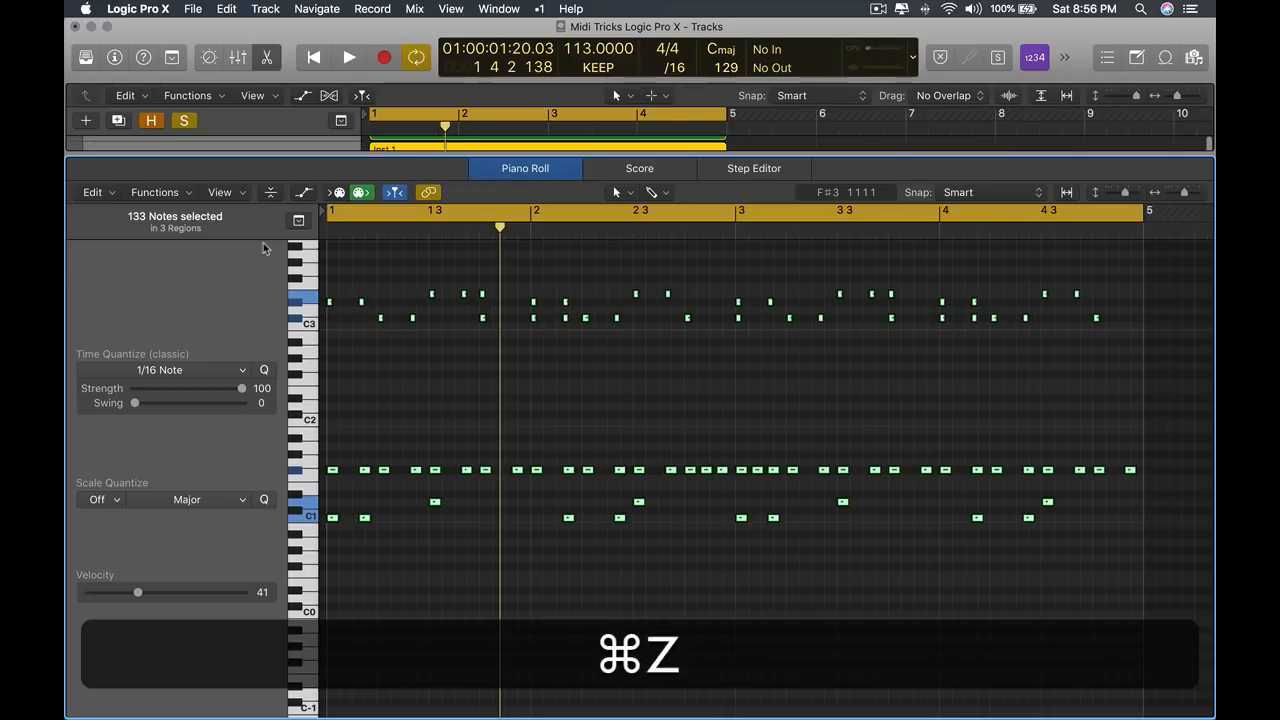
{"action": "left_click", "coordinate": [155, 192]}
{"action": "left_click", "coordinate": [191, 363]}
Step: Select all the notes of the Tonewheel Organ region and play the organ back together with the soloed drums
{"action": "key", "text": "x"}
{"action": "key", "text": "x"}
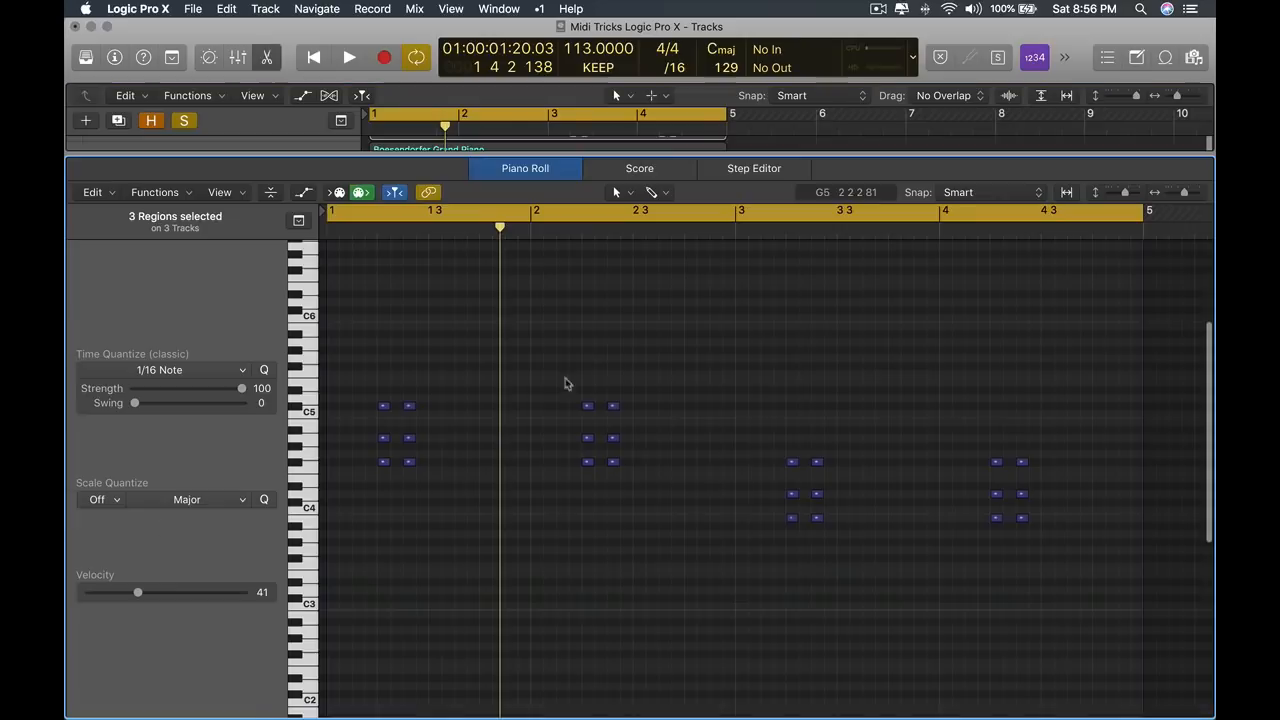
{"action": "key", "text": "super+a"}
{"action": "key", "text": "x"}
{"action": "key", "text": "x"}
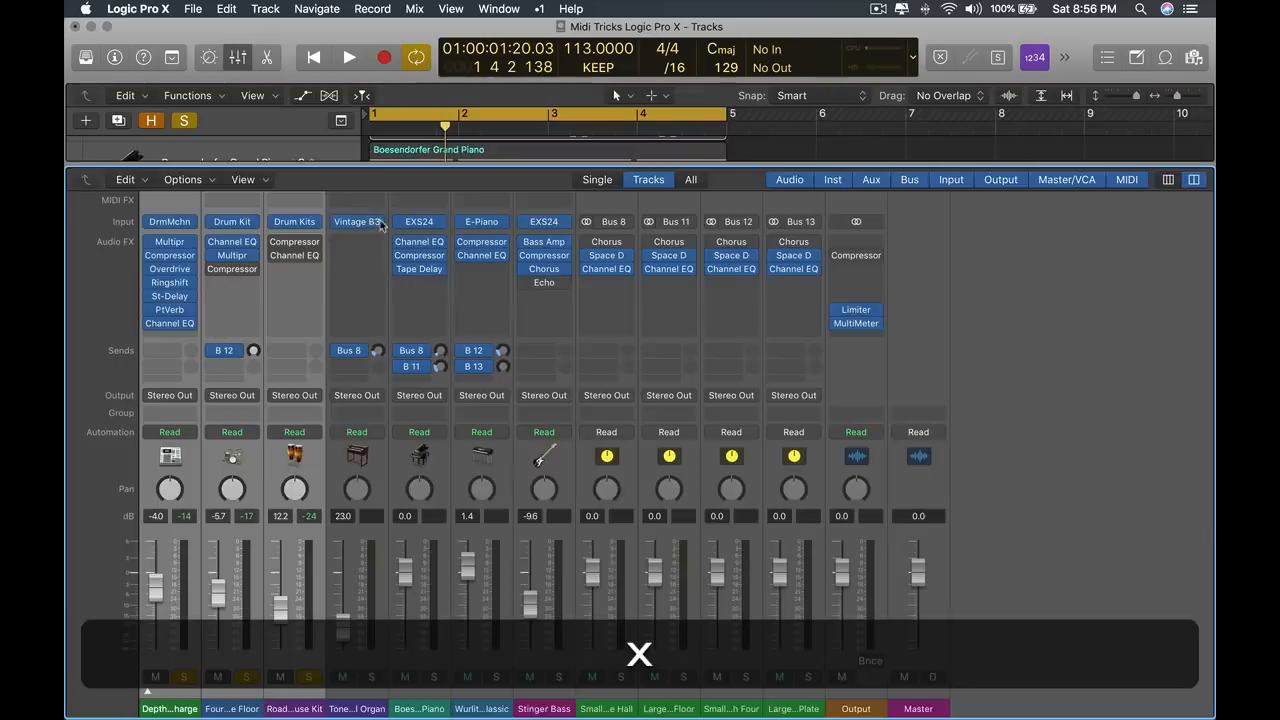
{"action": "key", "text": "space"}
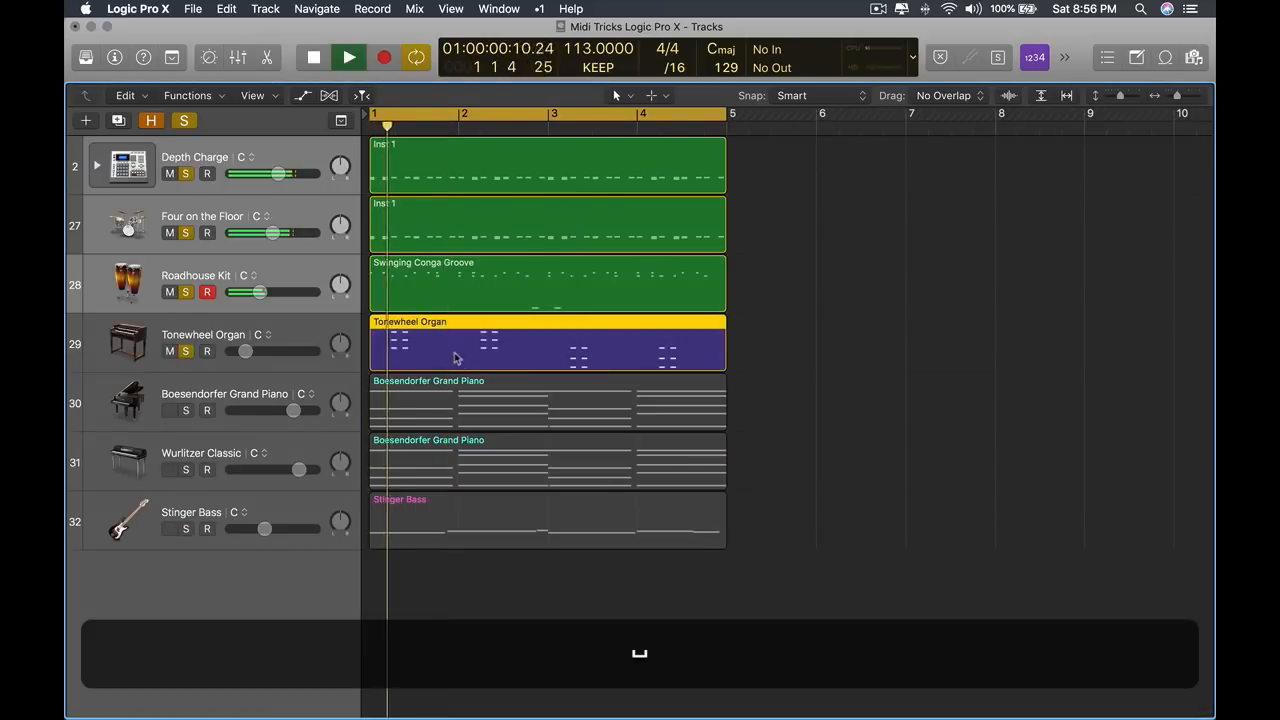
{"action": "key", "text": "space"}
Step: Quantize the Tonewheel Organ region's notes to 1/8 Swing D in the Piano Roll and return to the full Tracks view
{"action": "key", "text": "e"}
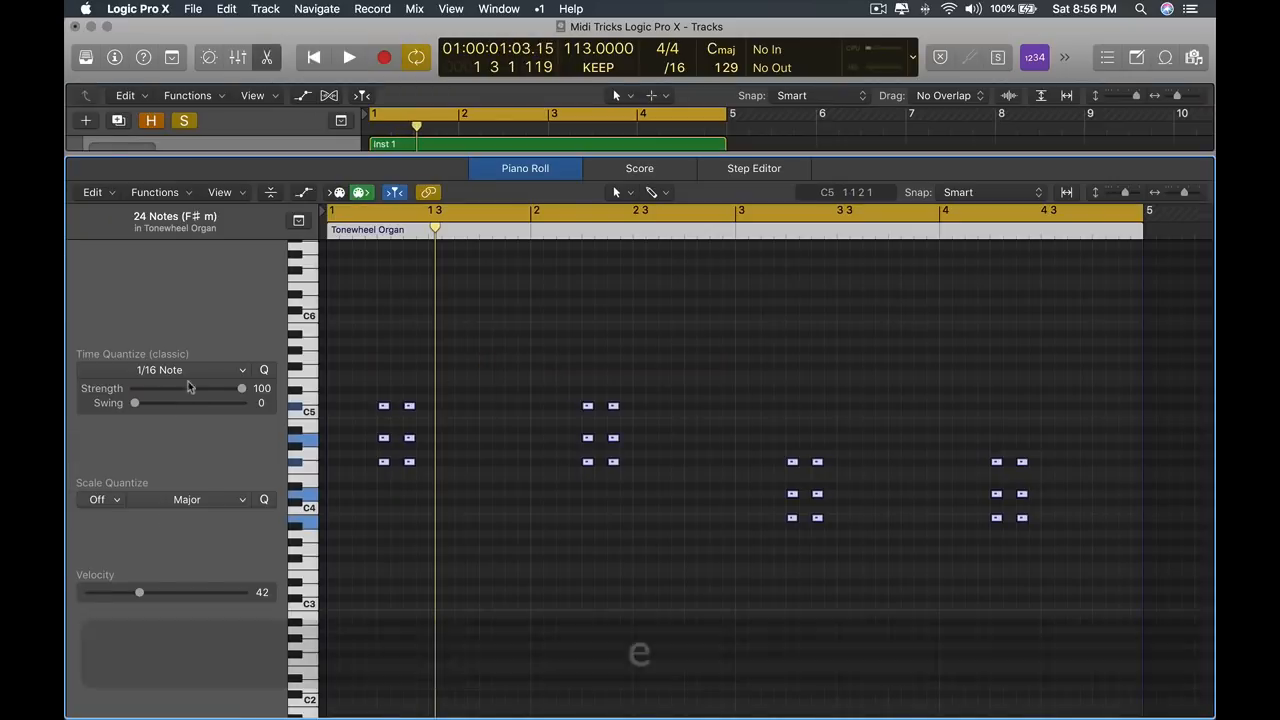
{"action": "left_click", "coordinate": [195, 369]}
{"action": "left_click", "coordinate": [503, 389]}
{"action": "left_click", "coordinate": [180, 376]}
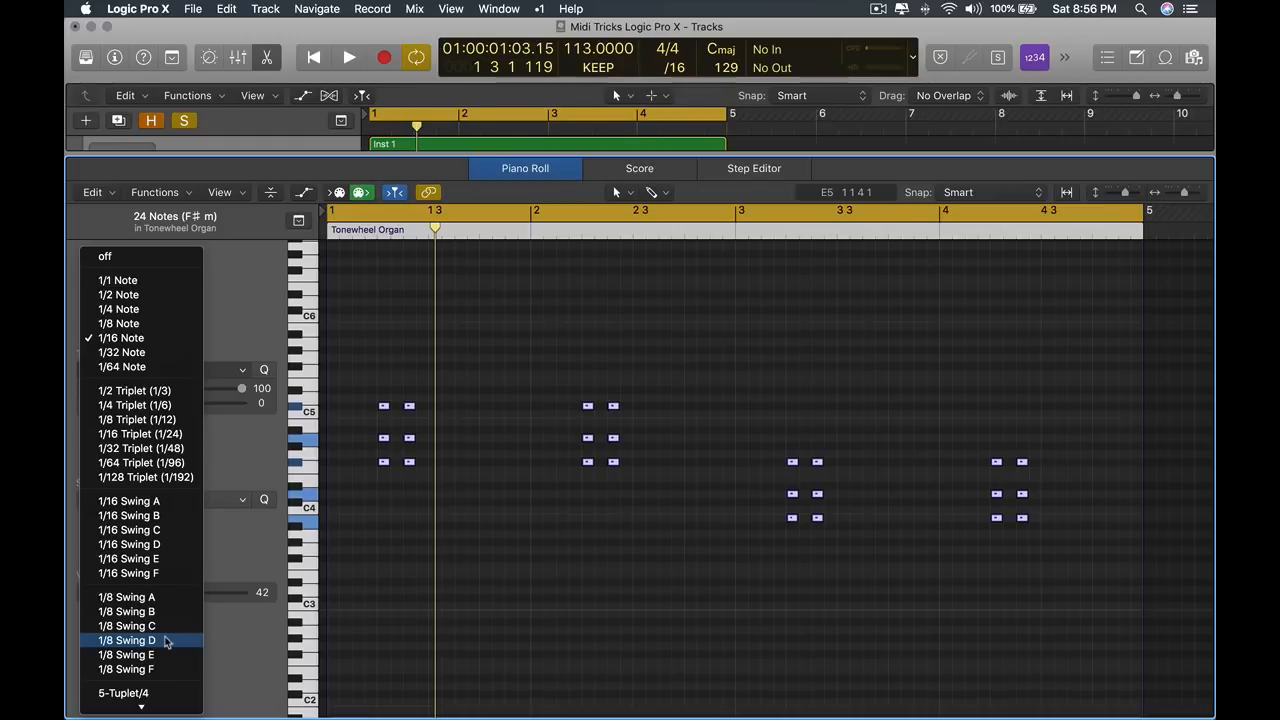
{"action": "left_click", "coordinate": [167, 641]}
{"action": "key", "text": "x"}
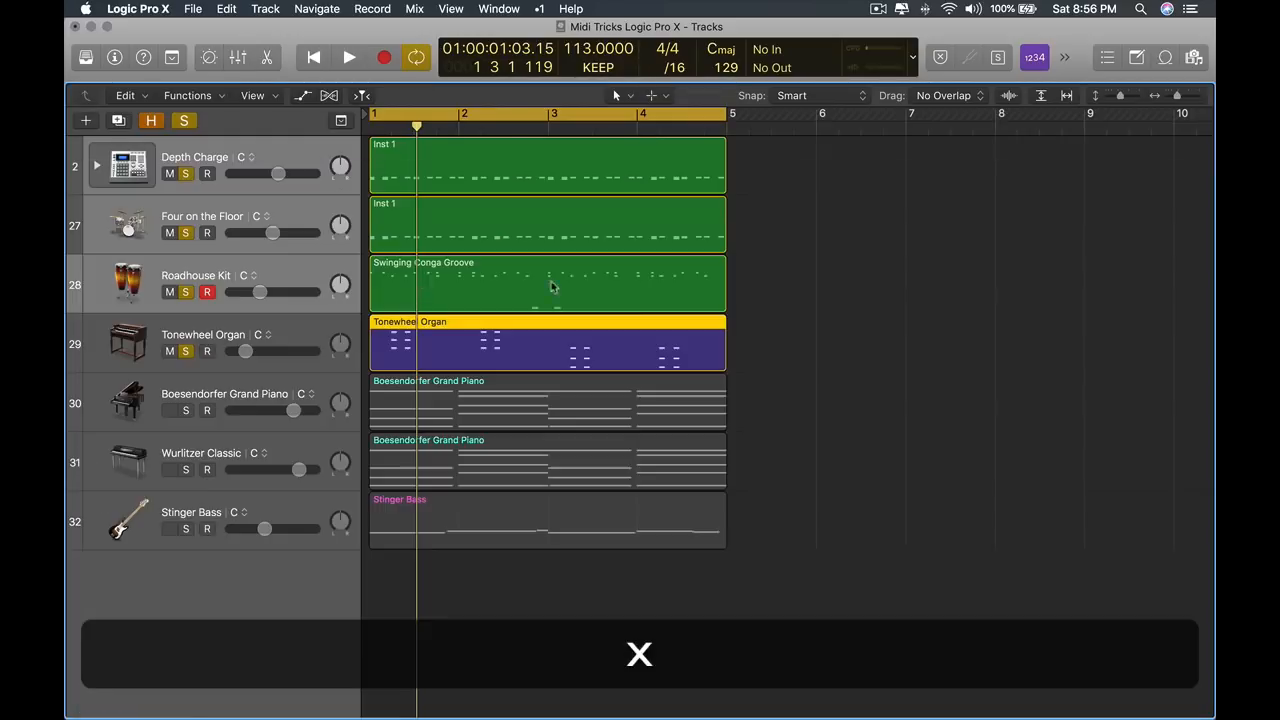
Step: Select the tracks from Depth Charge through Tonewheel Organ and play back the soloed drums with the swung organ
{"action": "left_click", "coordinate": [317, 332]}
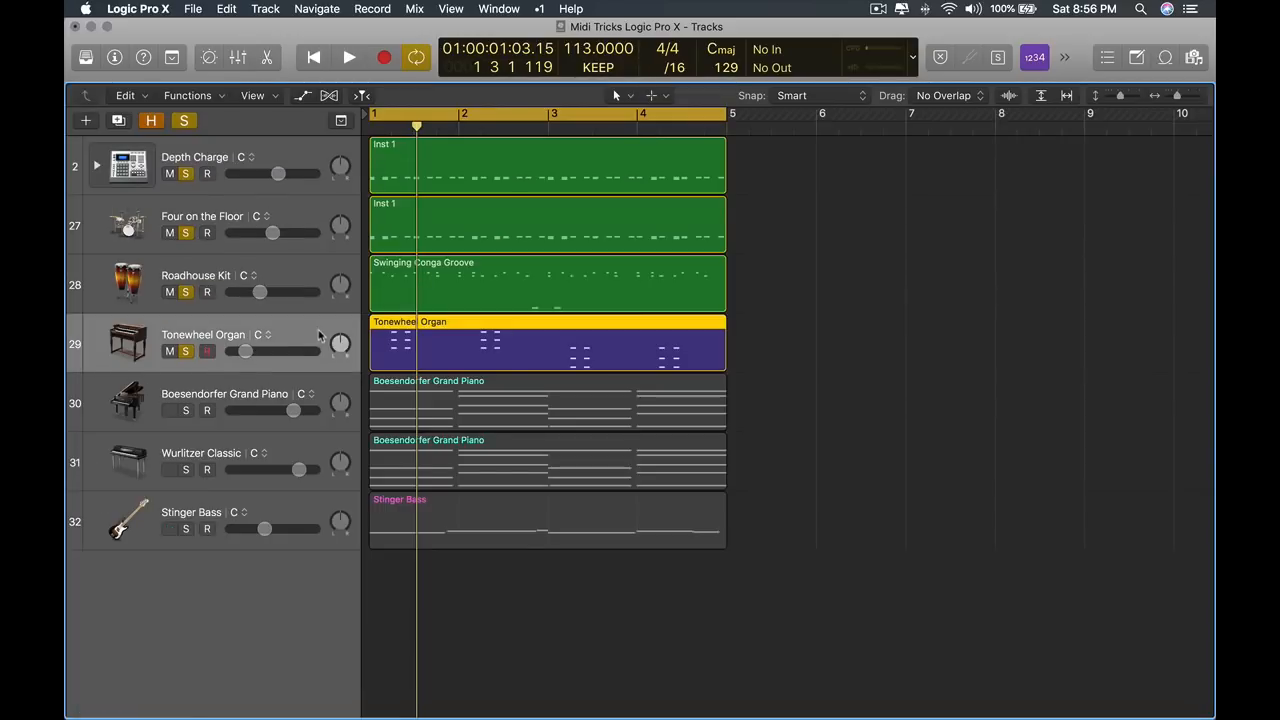
{"action": "left_click", "coordinate": [310, 151], "text": "shift"}
{"action": "key", "text": "space"}
{"action": "left_click", "coordinate": [846, 297]}
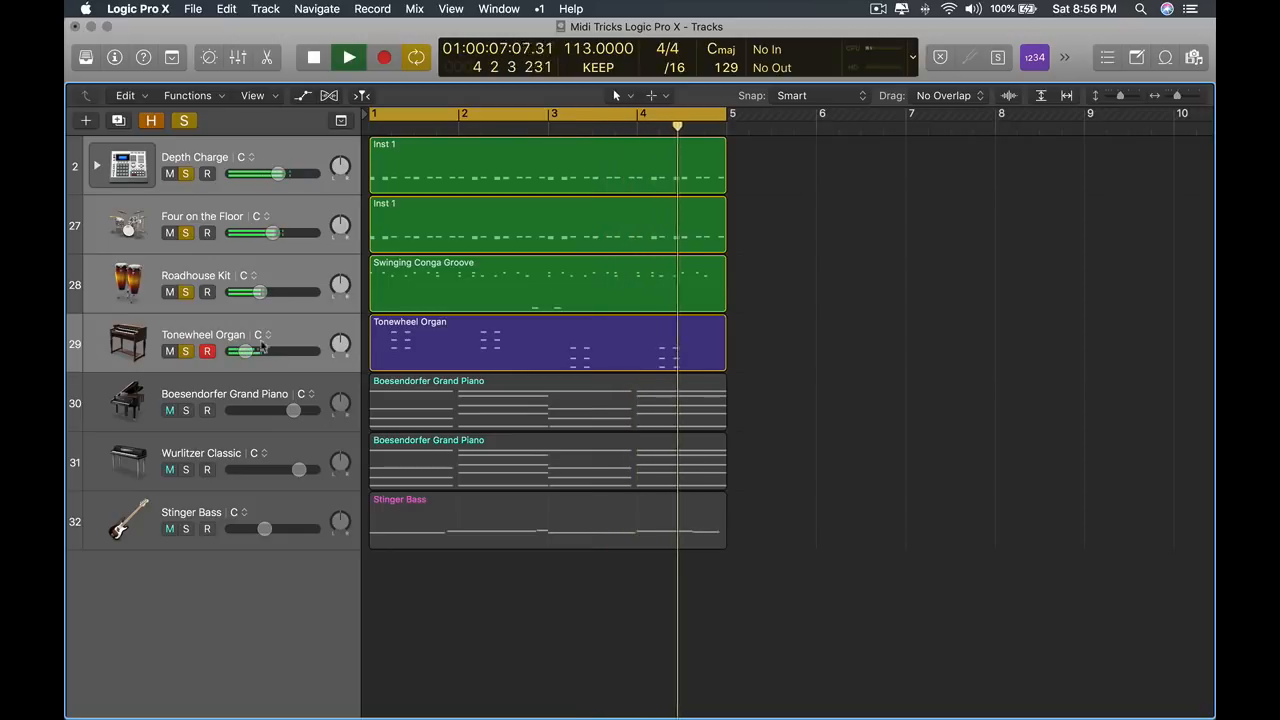
{"action": "key", "text": "space"}
Step: Turn off solo on all tracks and select the Roadhouse Kit track
{"action": "left_click", "coordinate": [185, 351], "text": "alt"}
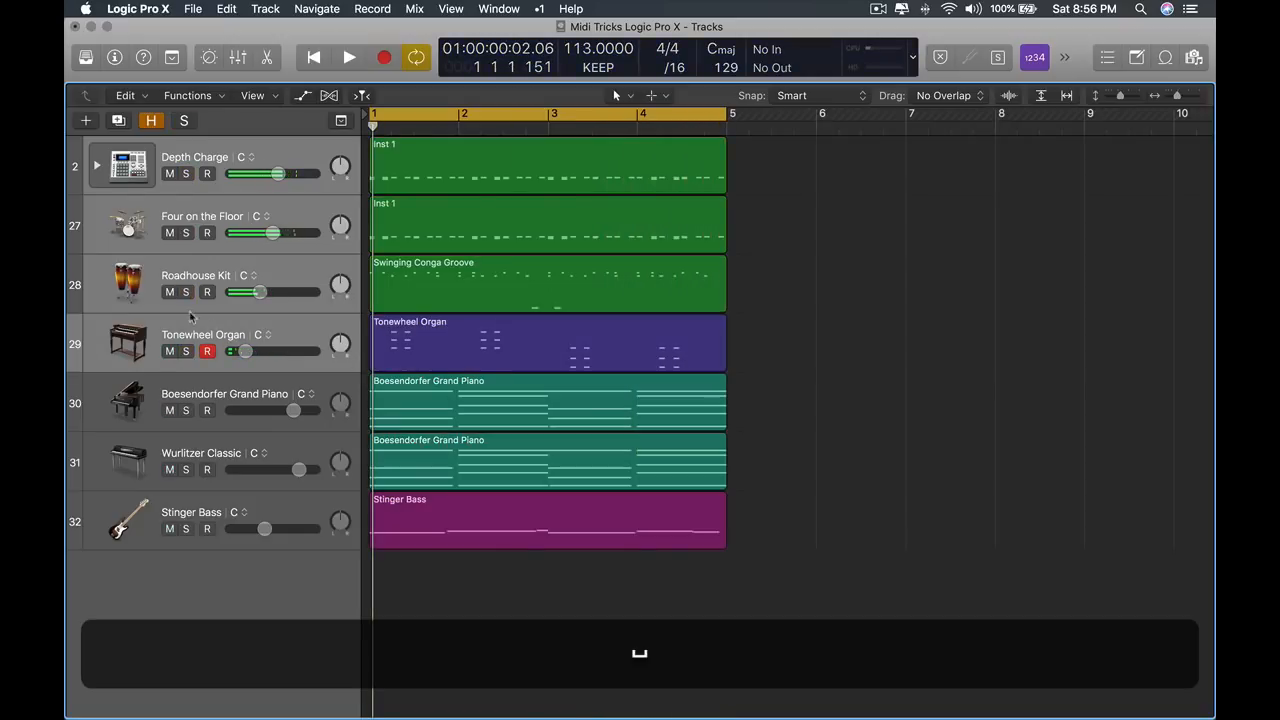
{"action": "left_click", "coordinate": [257, 276]}
{"action": "left_click", "coordinate": [311, 268]}
{"action": "left_click", "coordinate": [318, 268]}
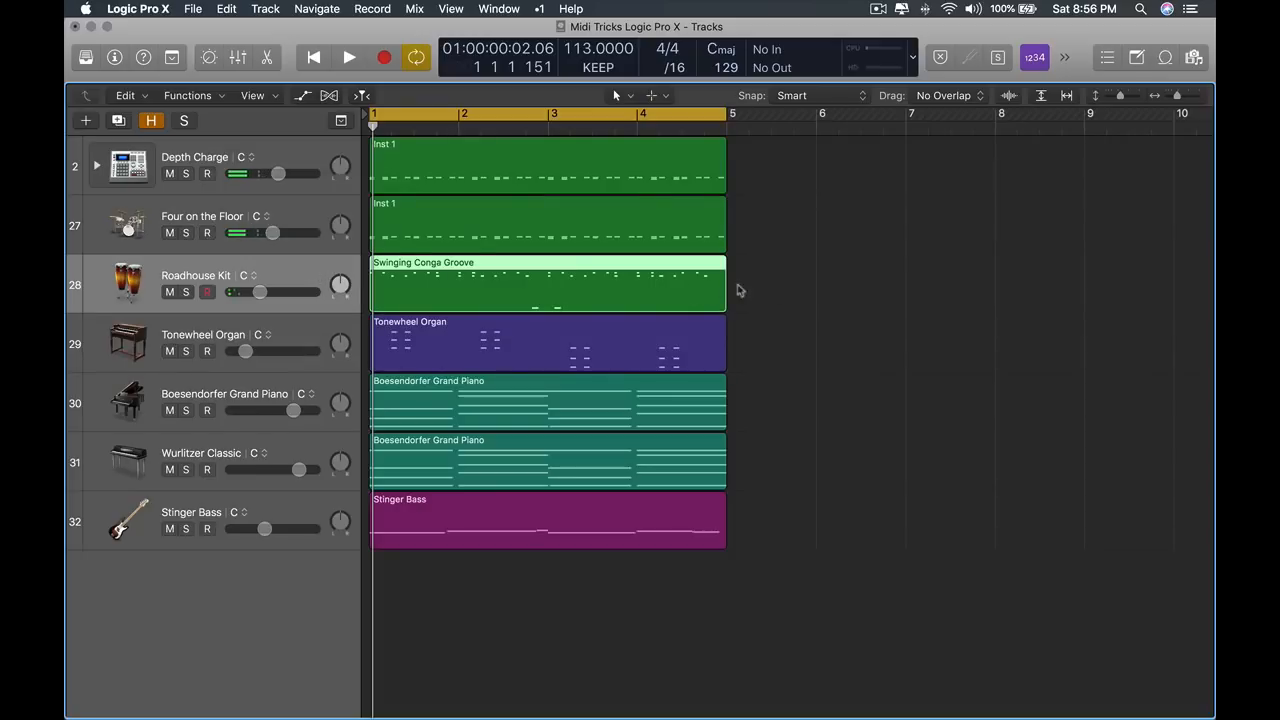
Step: Open the Swinging Conga Groove region in the Piano Roll and select all of its notes
{"action": "left_click", "coordinate": [738, 284]}
{"action": "left_click", "coordinate": [483, 278]}
{"action": "key", "text": "e"}
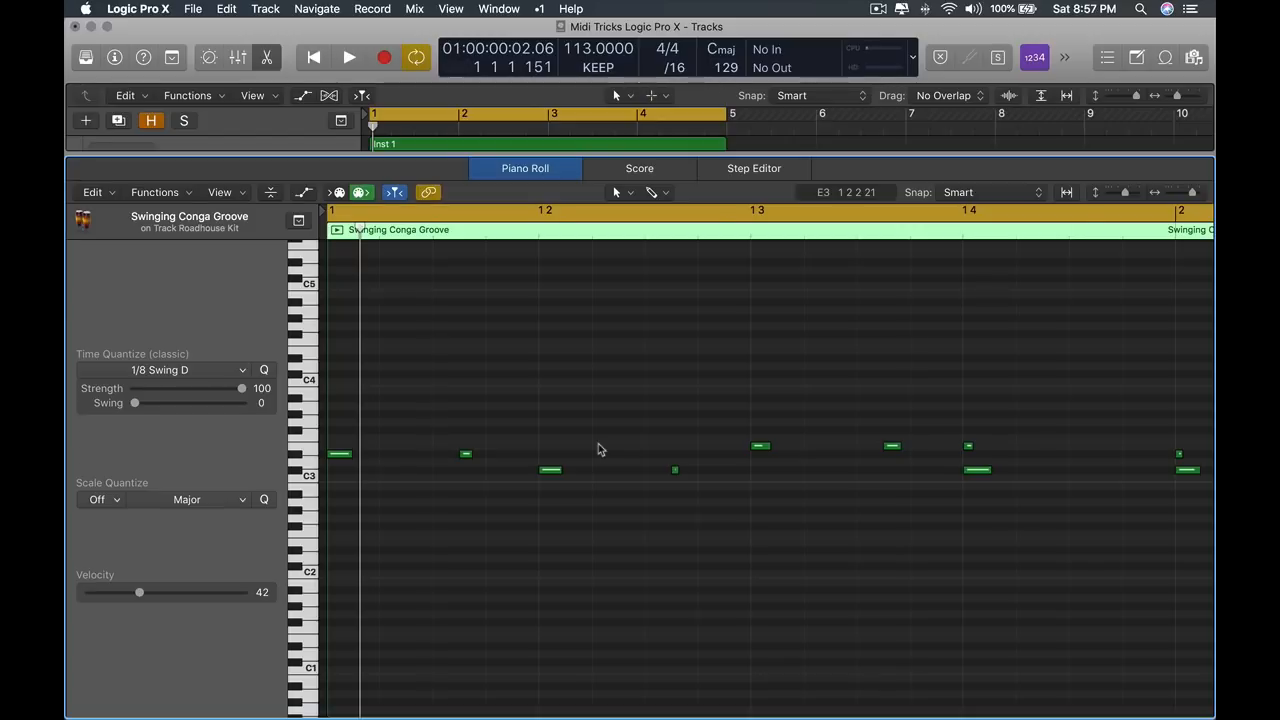
{"action": "scroll", "coordinate": [660, 397], "scroll_direction": "down", "scroll_amount": 5}
{"action": "key", "text": "alt+super+a"}
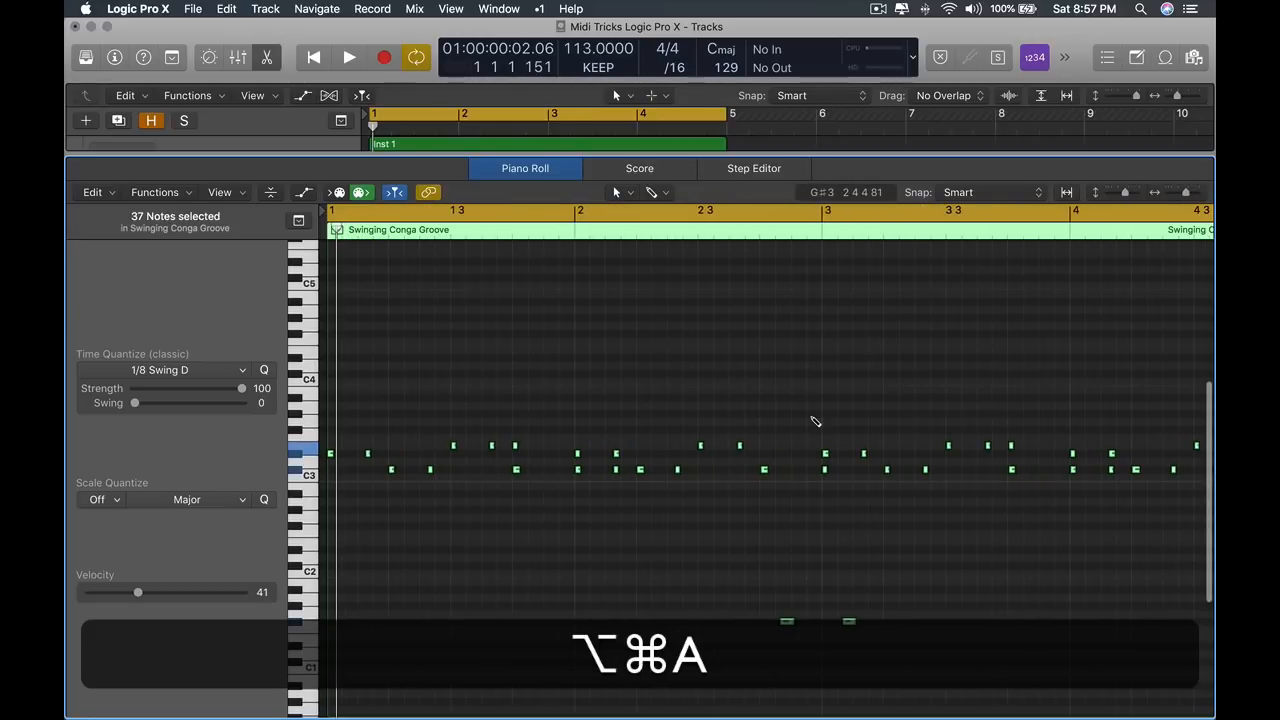
{"action": "scroll", "coordinate": [727, 399], "scroll_direction": "up", "scroll_amount": 3}
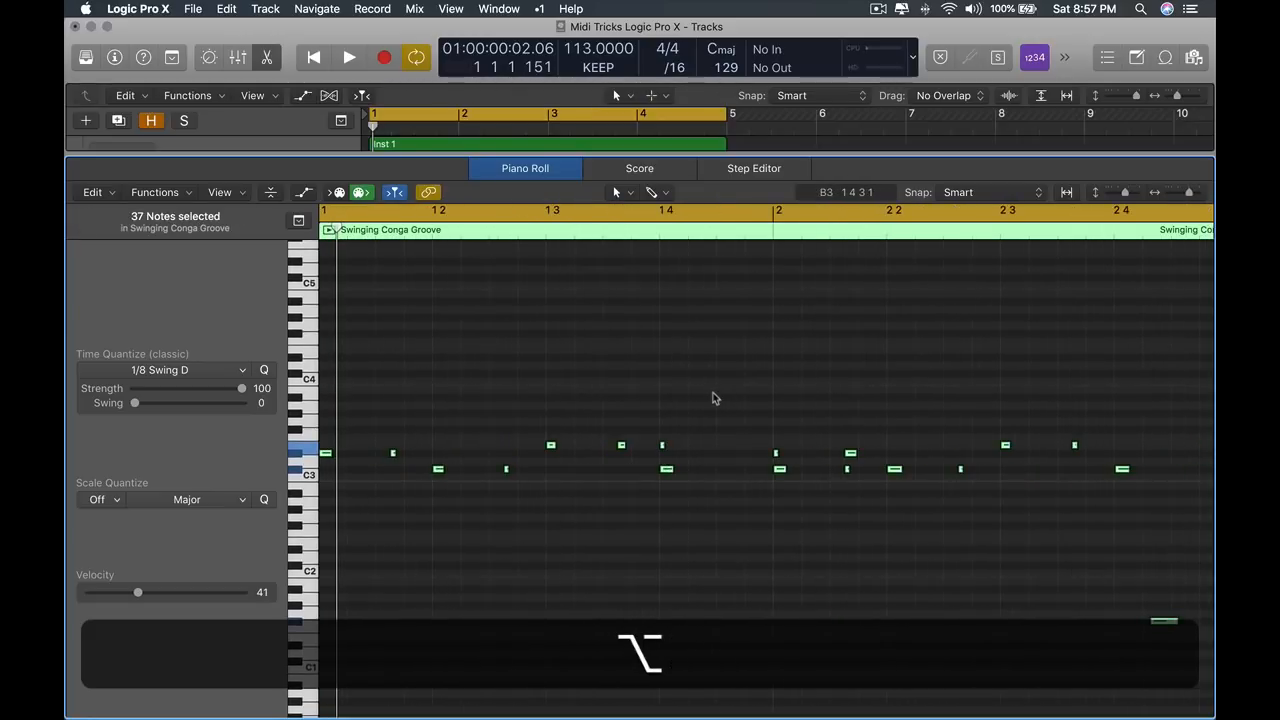
Step: Open the MIDI Transform window for the selected conga notes, load the Humanize preset and move the window clear of the first notes
{"action": "key", "text": "super+9"}
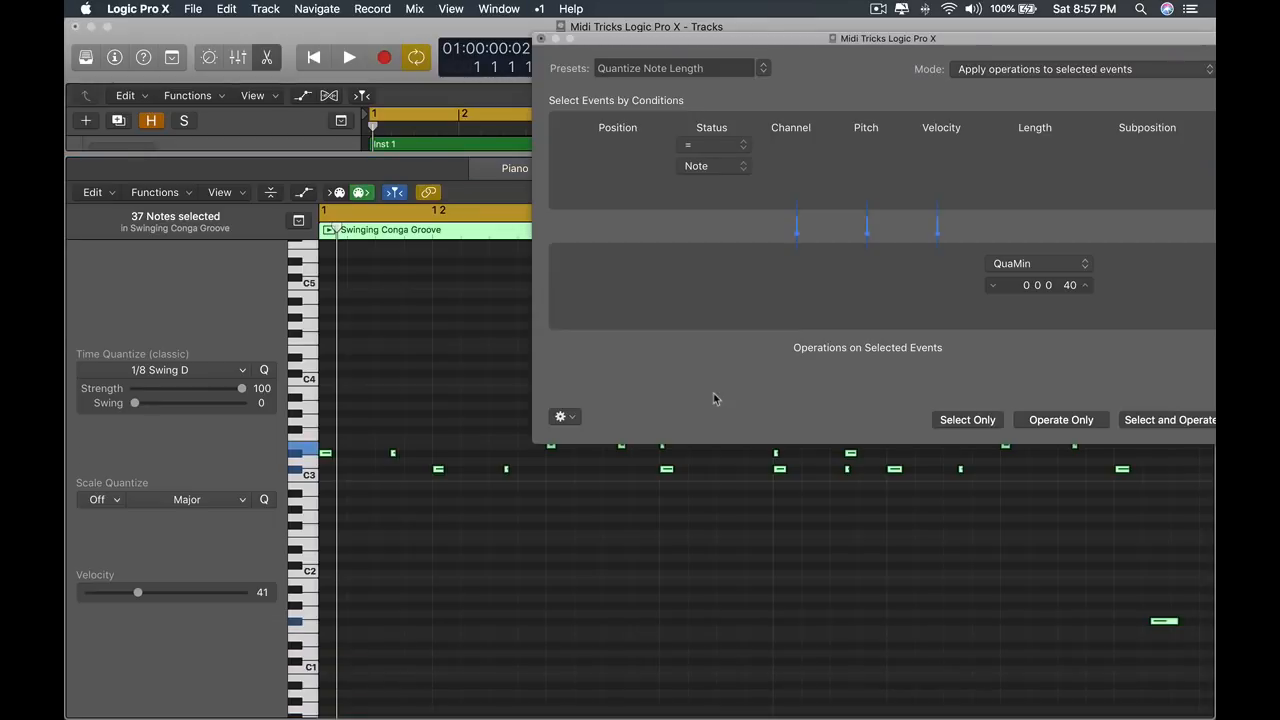
{"action": "left_click_drag", "start_coordinate": [910, 46], "coordinate": [670, 37]}
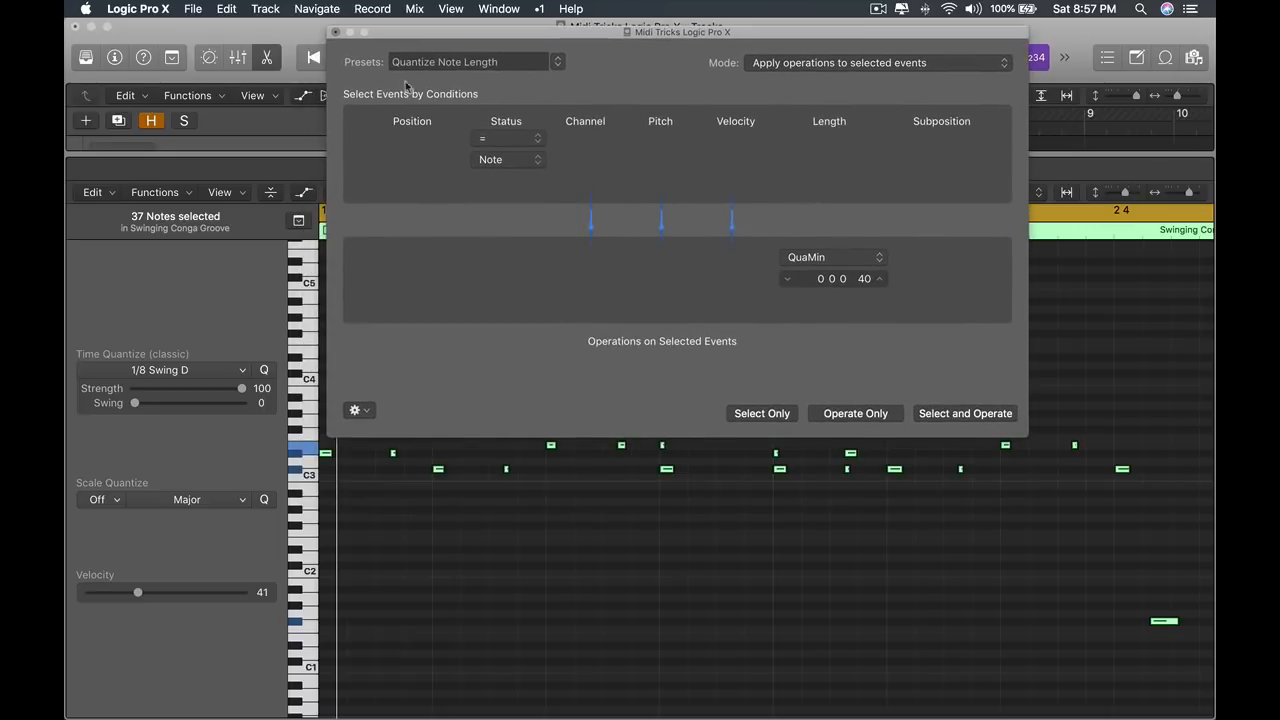
{"action": "left_click", "coordinate": [558, 63]}
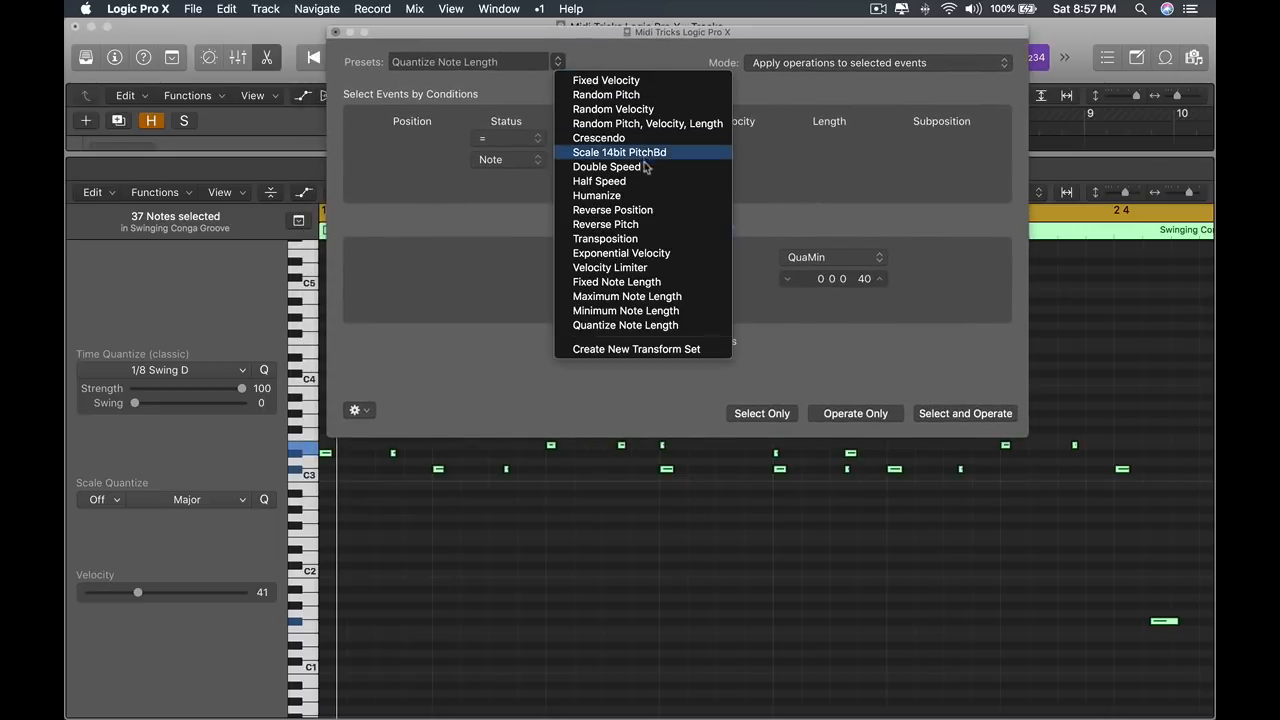
{"action": "left_click", "coordinate": [648, 197]}
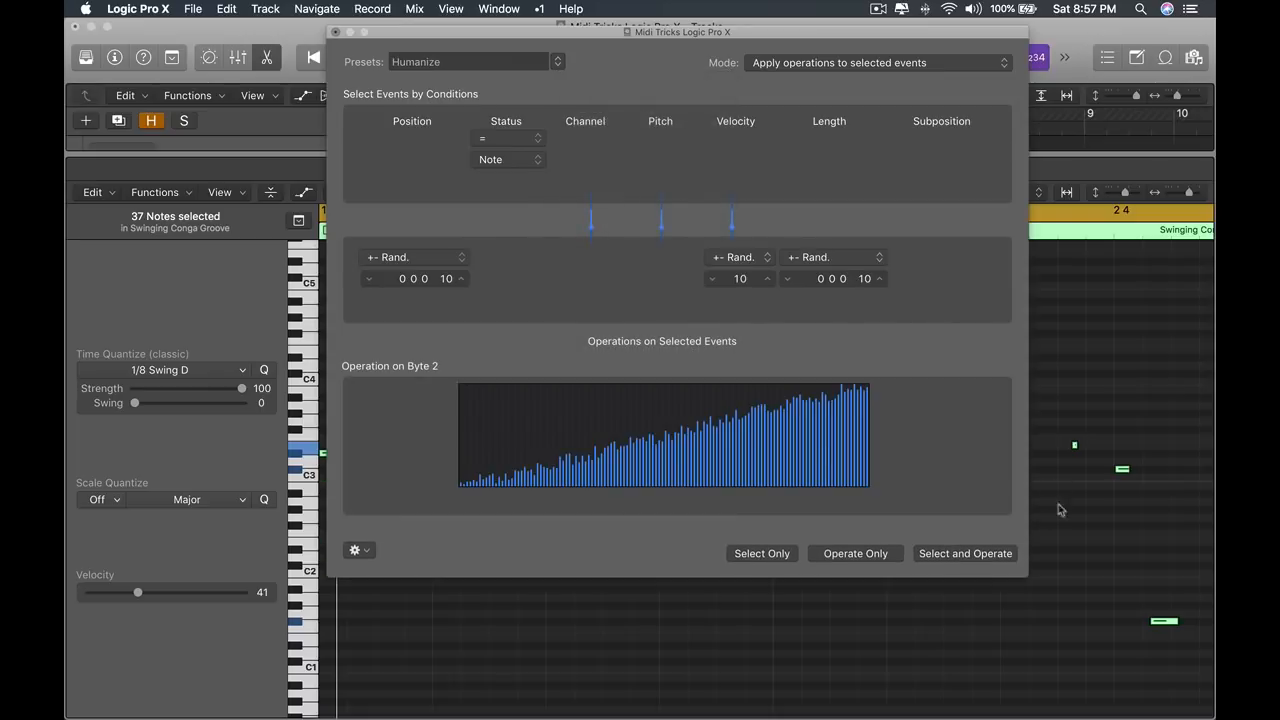
{"action": "left_click_drag", "start_coordinate": [767, 72], "coordinate": [993, 74]}
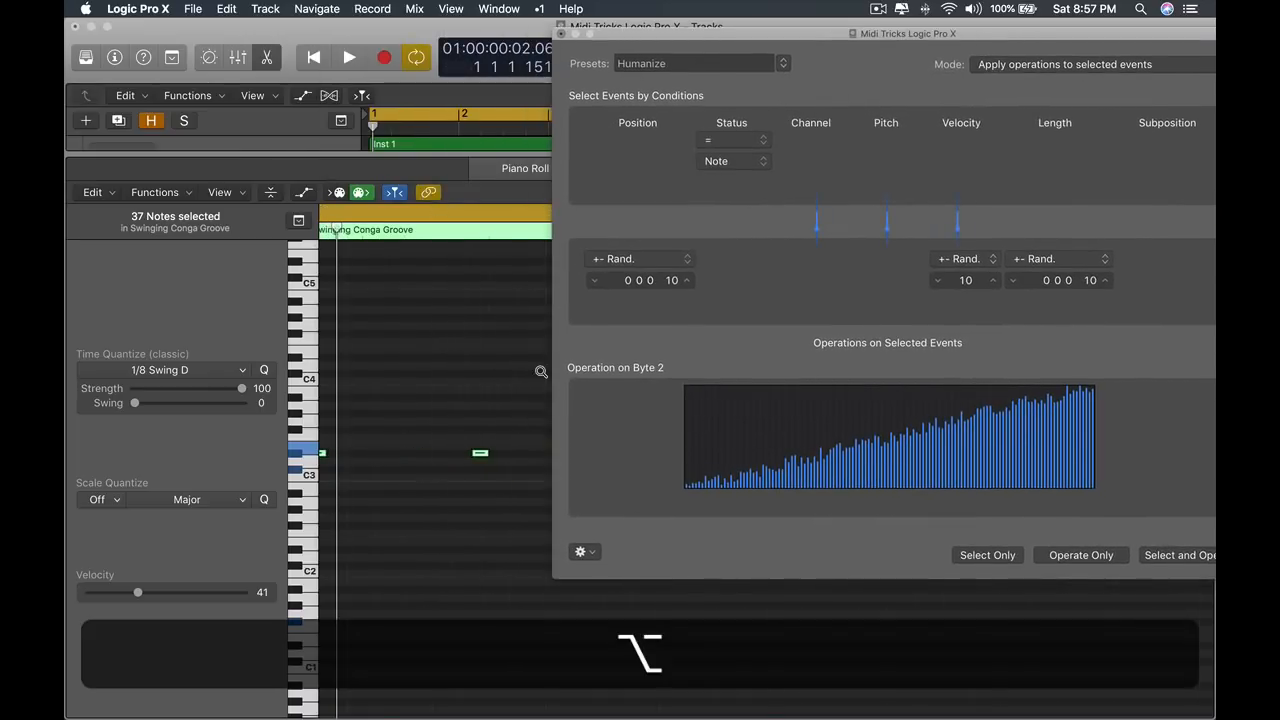
{"action": "scroll", "coordinate": [503, 418], "scroll_direction": "down", "scroll_amount": 5}
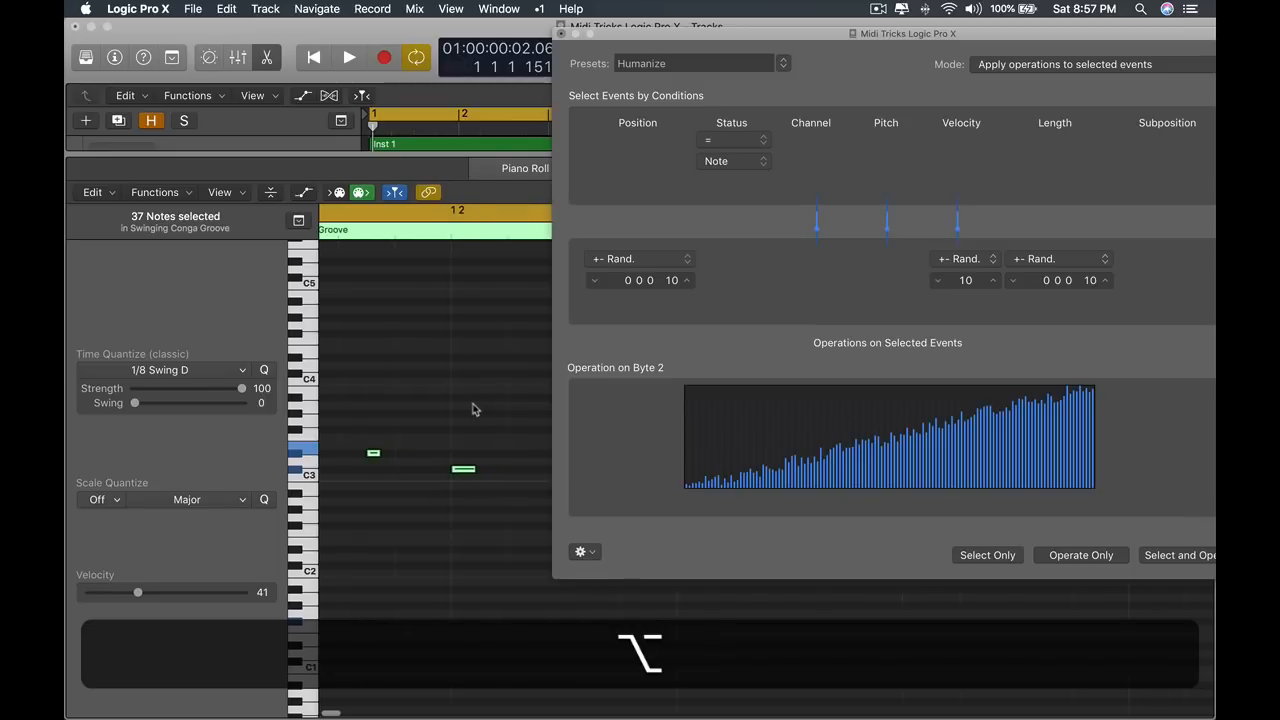
{"action": "scroll", "coordinate": [475, 410], "scroll_direction": "left", "scroll_amount": 1}
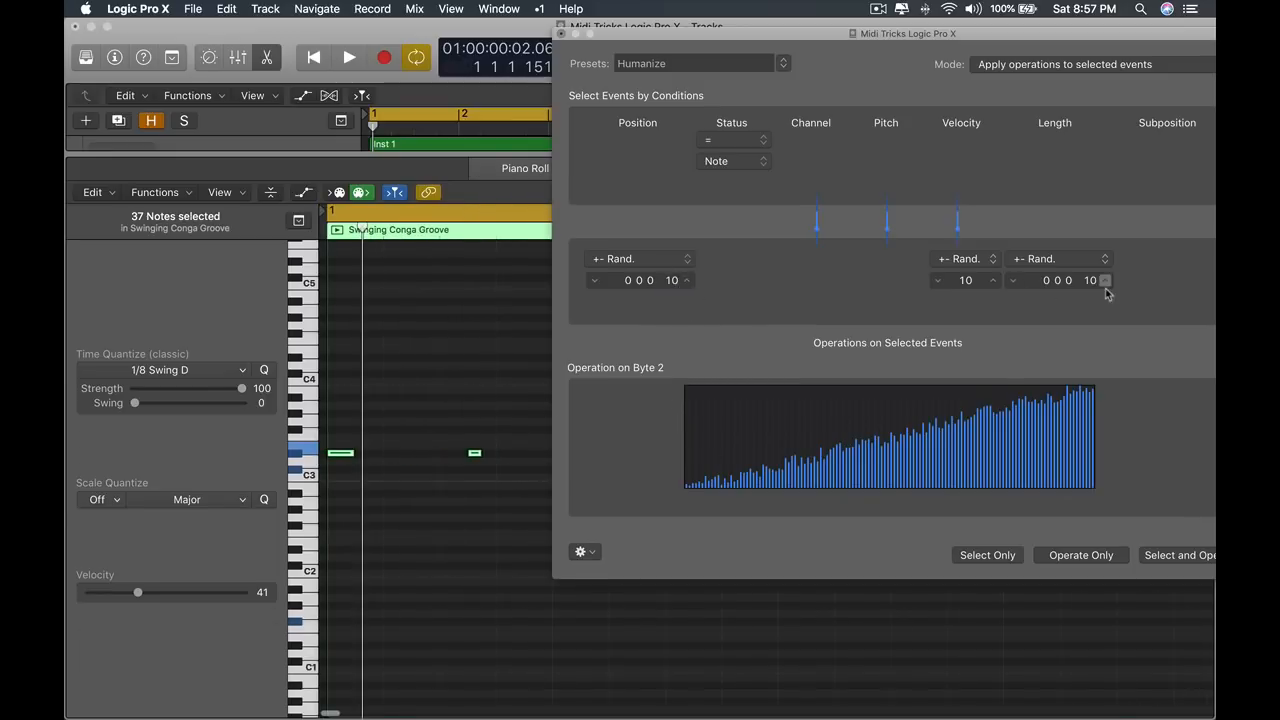
Step: Apply the Humanize operation to all notes of the Swinging Conga Groove region and close the MIDI Transform window
{"action": "scroll", "coordinate": [447, 423], "scroll_direction": "right", "scroll_amount": 2}
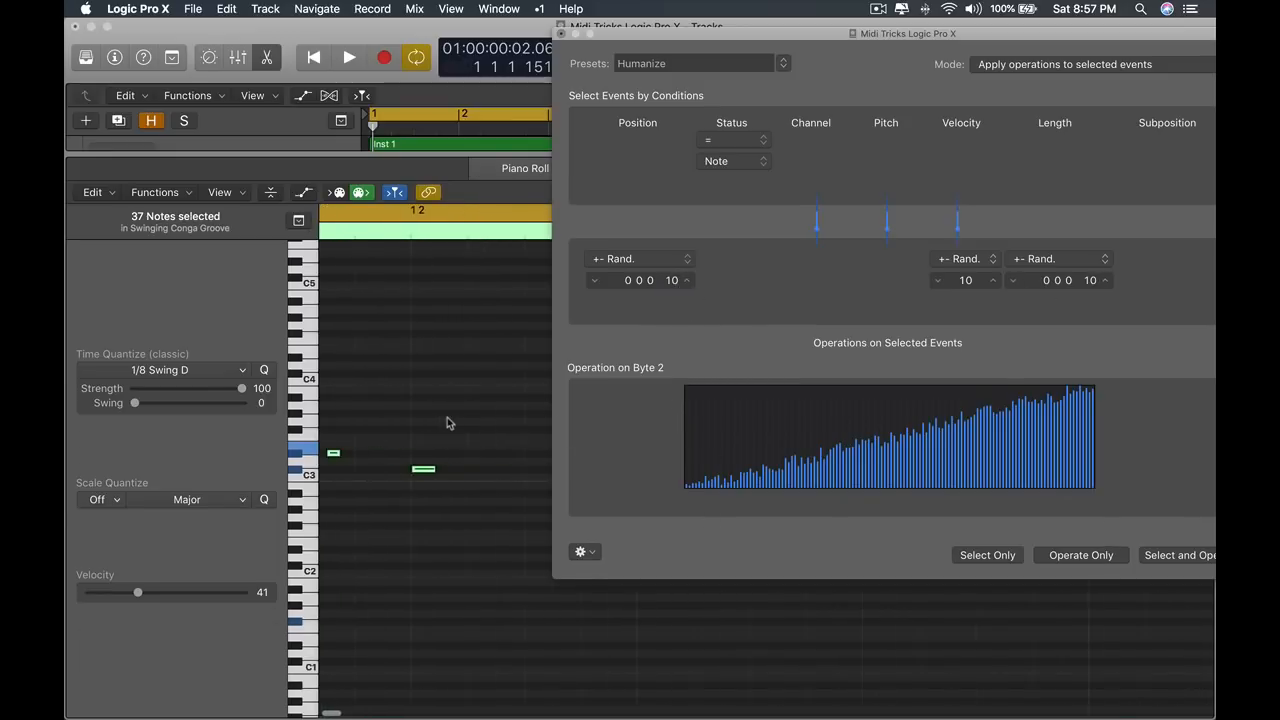
{"action": "left_click", "coordinate": [343, 443]}
{"action": "left_click_drag", "start_coordinate": [343, 436], "coordinate": [455, 492]}
{"action": "key", "text": "super+a"}
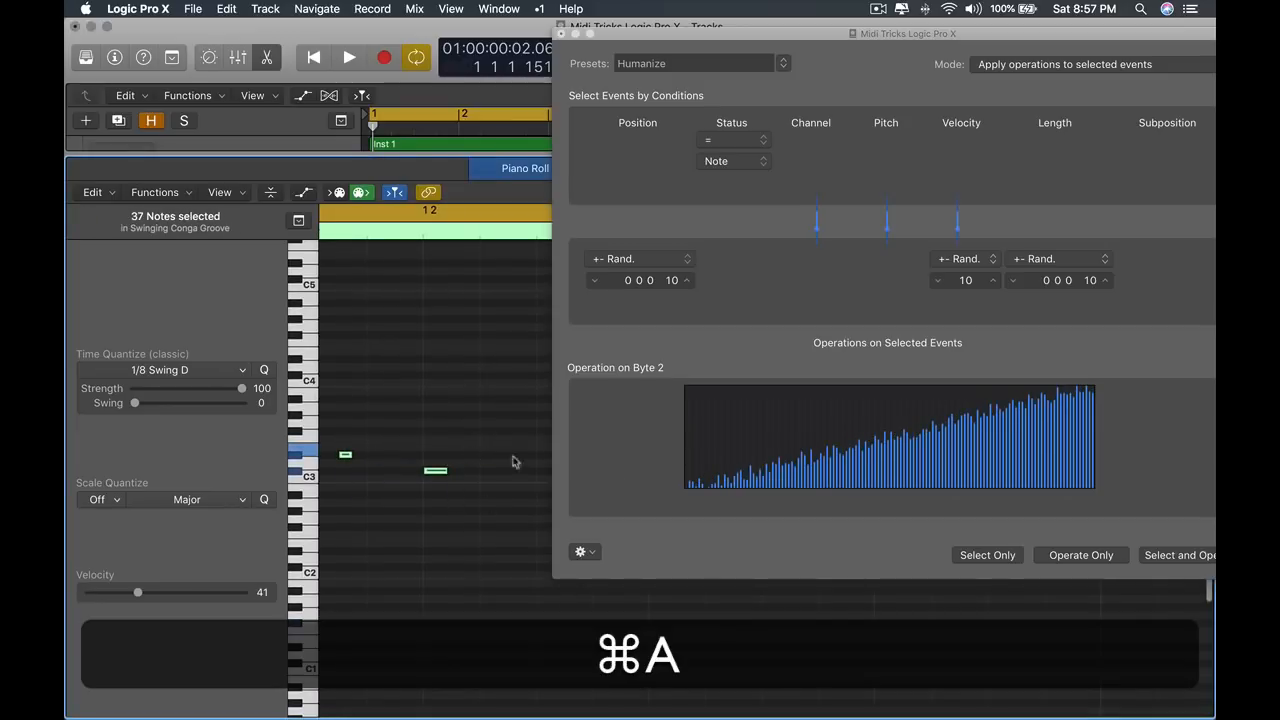
{"action": "left_click", "coordinate": [1078, 556]}
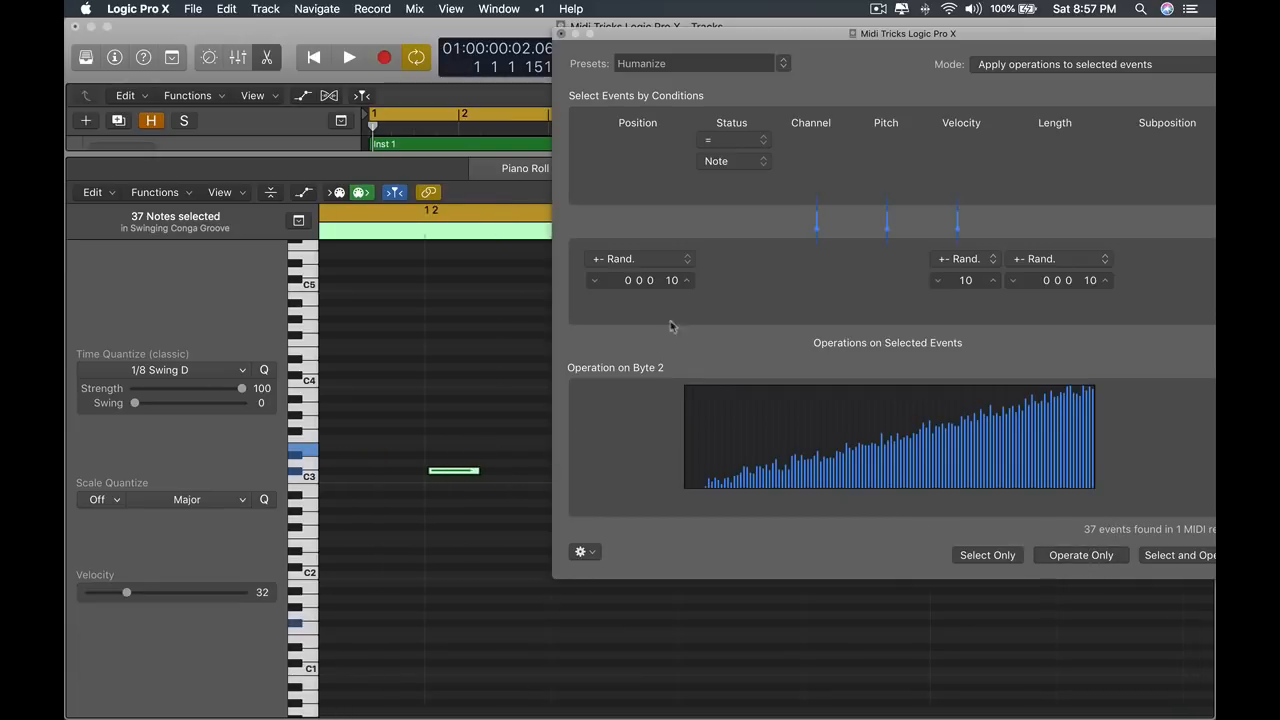
{"action": "left_click", "coordinate": [561, 34]}
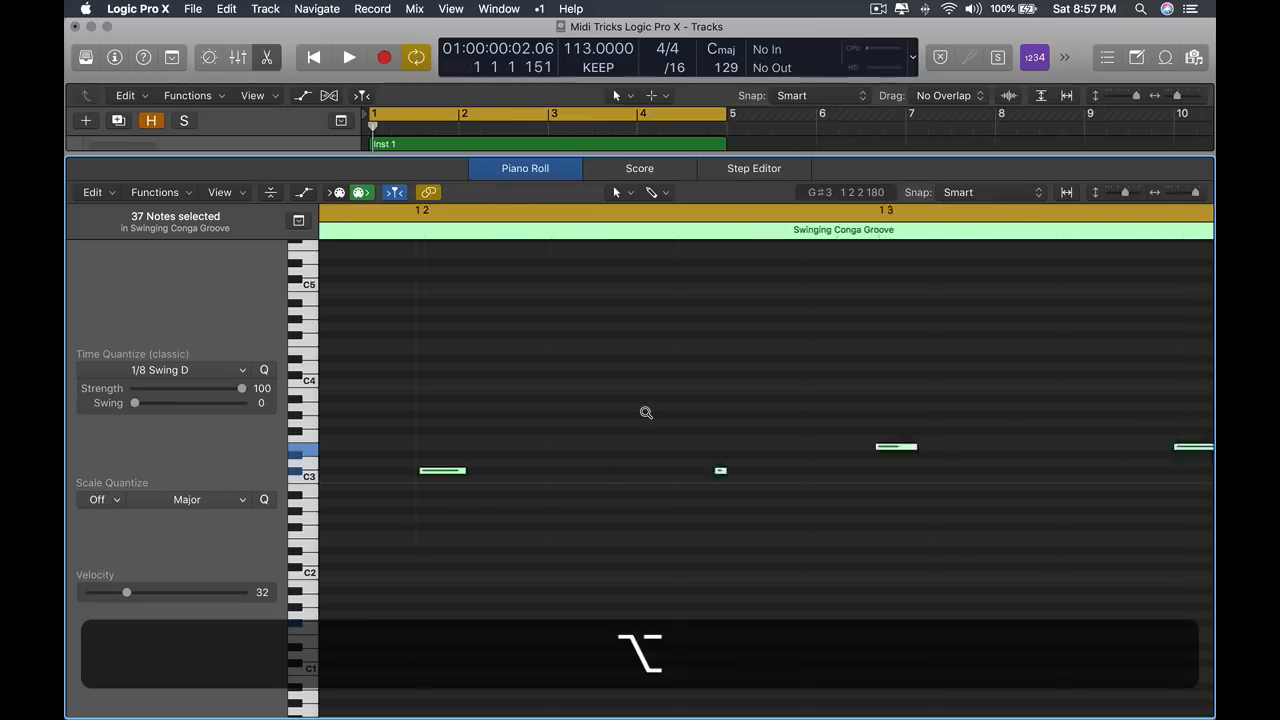
Step: Play back the humanized conga notes in the Piano Roll with the Roadhouse Kit track soloed, and clear the solo
{"action": "scroll", "coordinate": [640, 415], "scroll_direction": "down", "scroll_amount": 4}
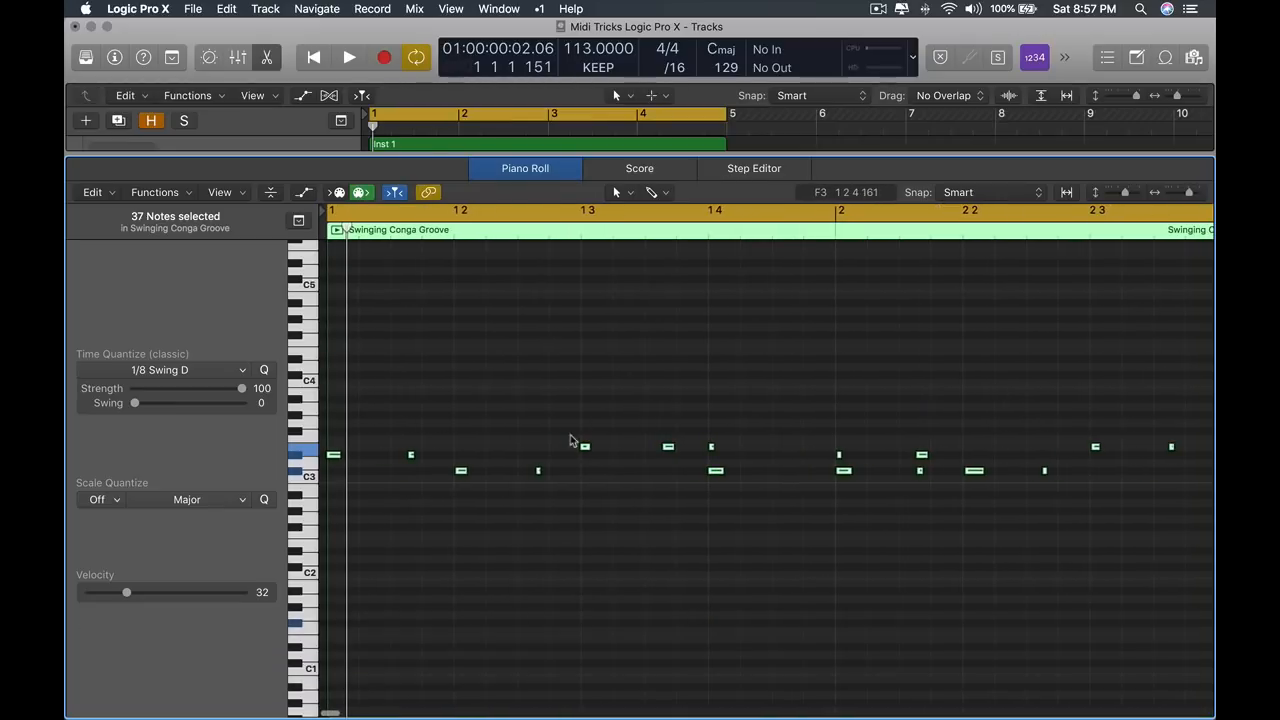
{"action": "key", "text": "space"}
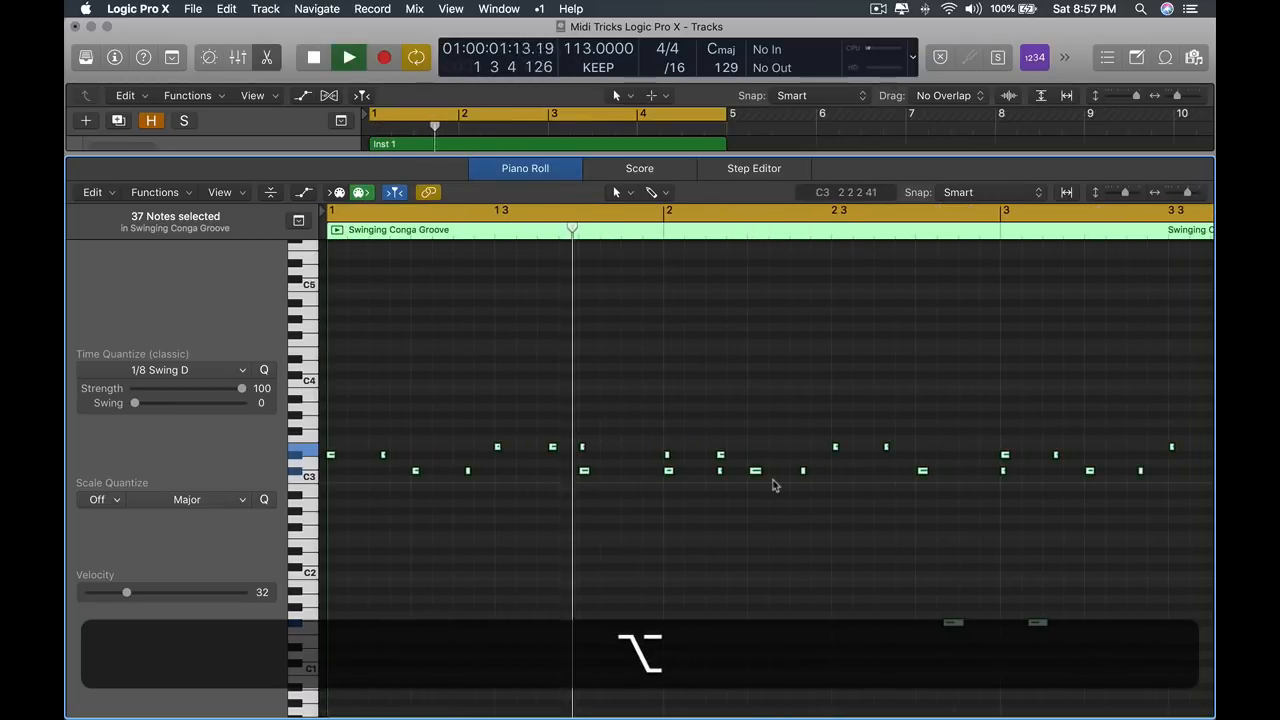
{"action": "key", "text": "x"}
{"action": "key", "text": "space"}
{"action": "key", "text": "s"}
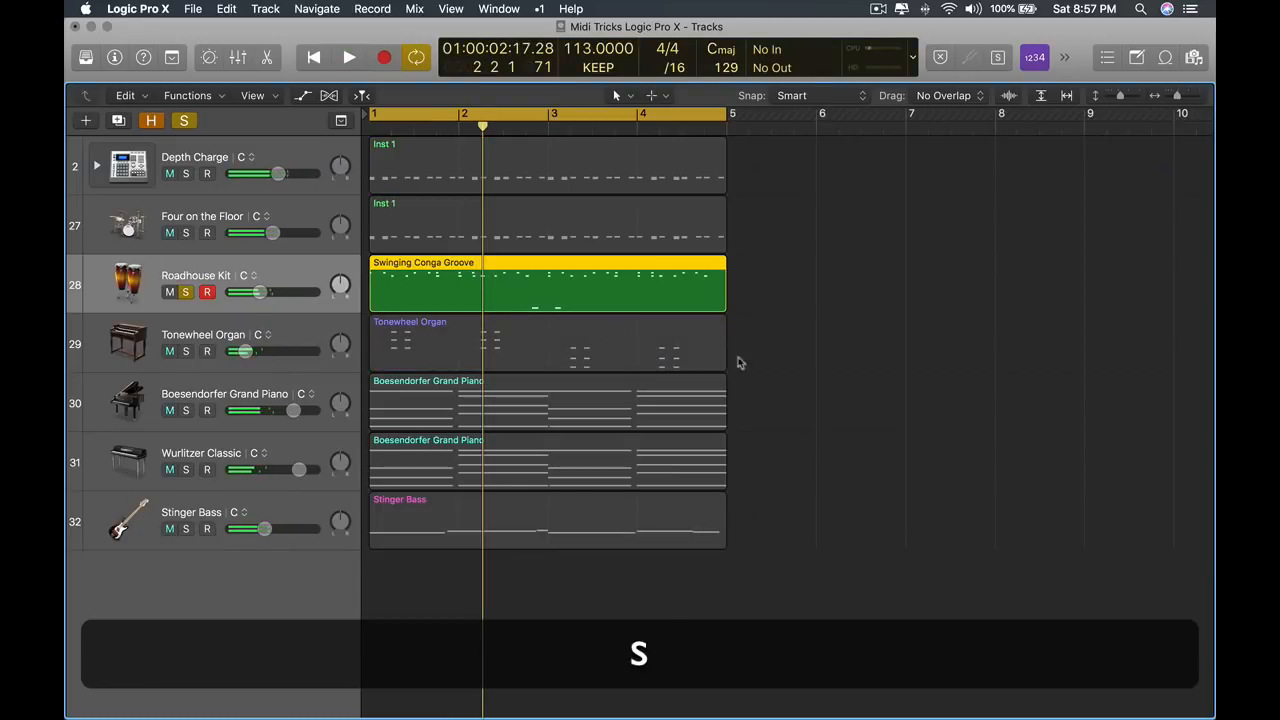
{"action": "key", "text": "e"}
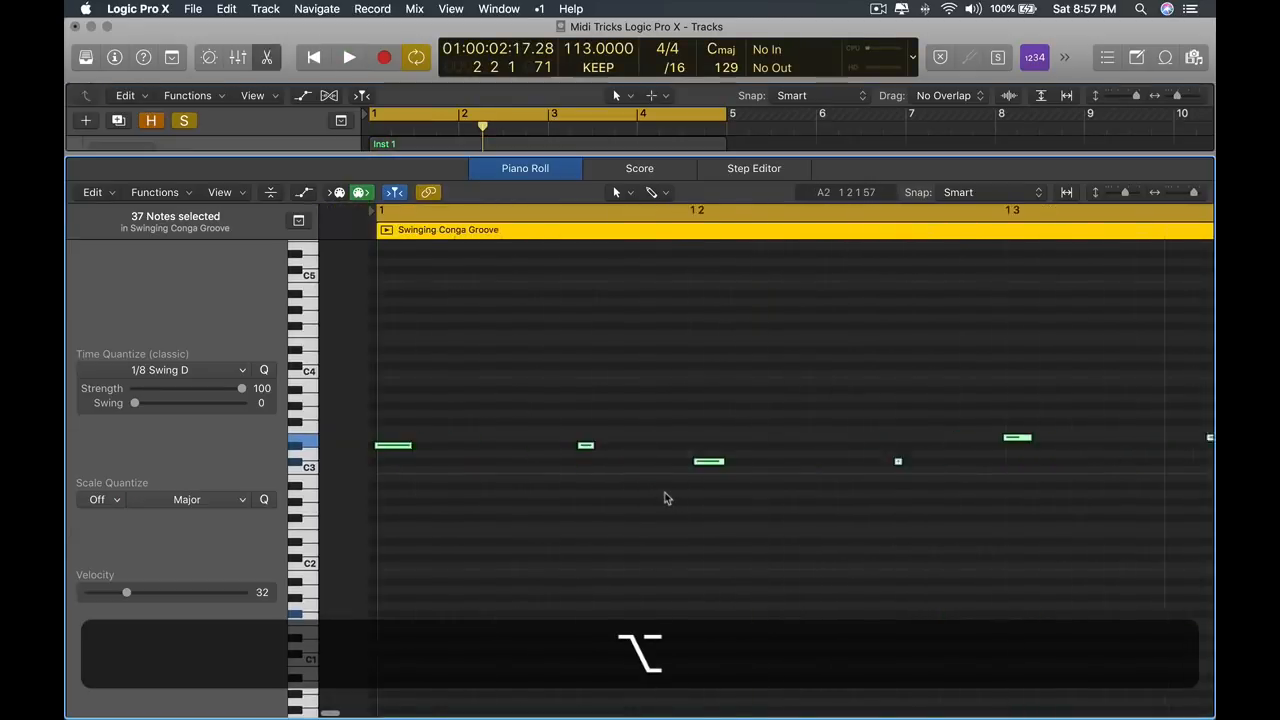
{"action": "key", "text": "alt+space"}
{"action": "scroll", "coordinate": [709, 447], "scroll_direction": "down", "scroll_amount": 6}
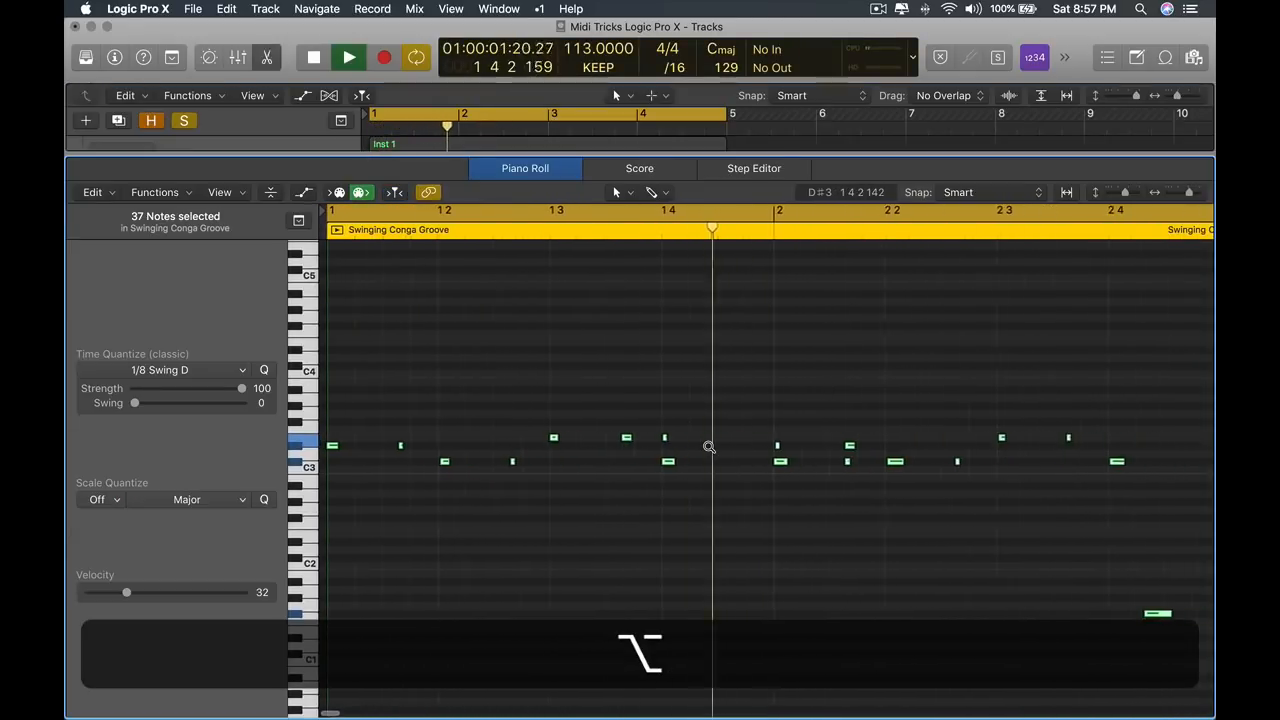
{"action": "key", "text": "x"}
{"action": "key", "text": "x"}
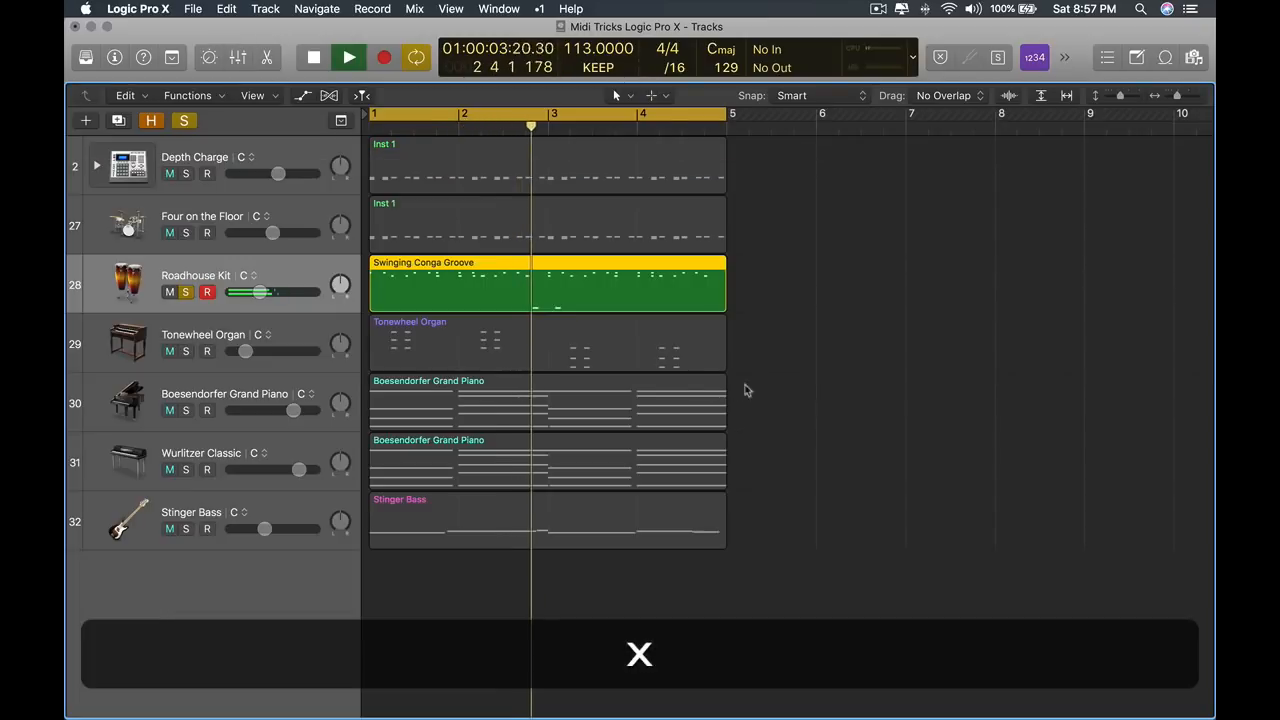
{"action": "key", "text": "s"}
{"action": "key", "text": "s"}
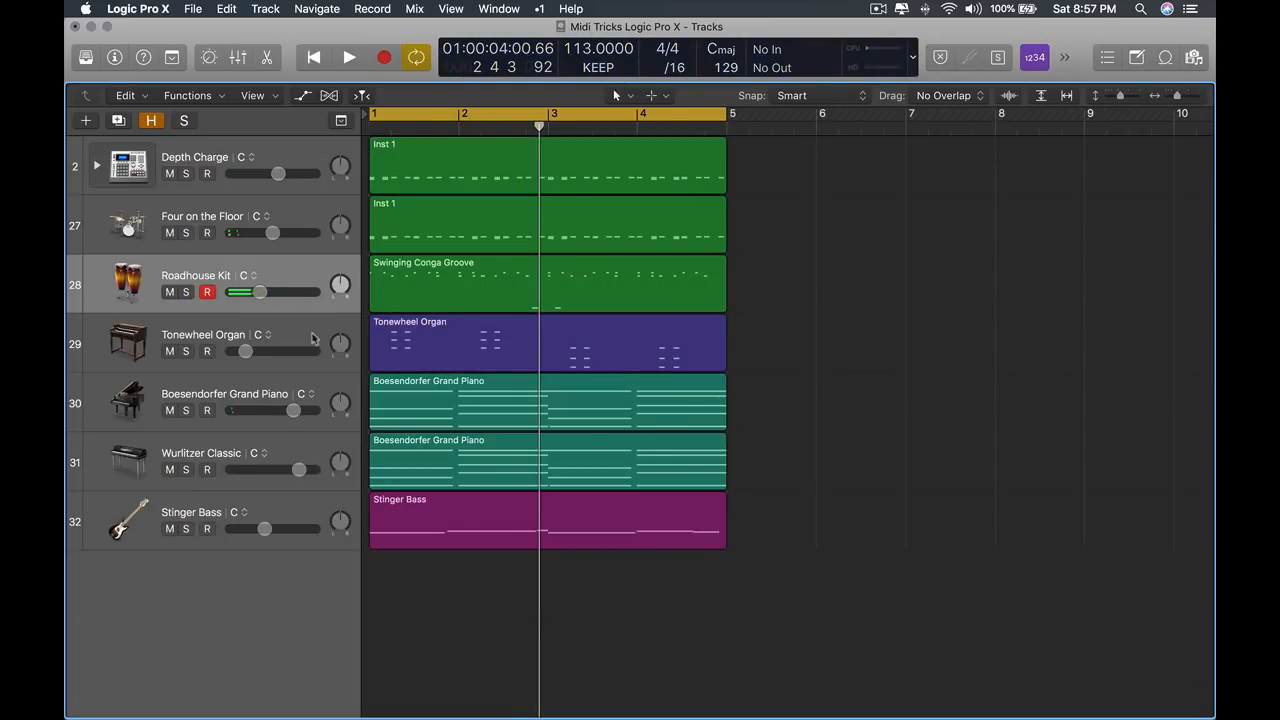
Step: Solo the tracks from Depth Charge through Tonewheel Organ and play them back together from the start
{"action": "left_click_drag", "start_coordinate": [185, 351], "coordinate": [184, 176]}
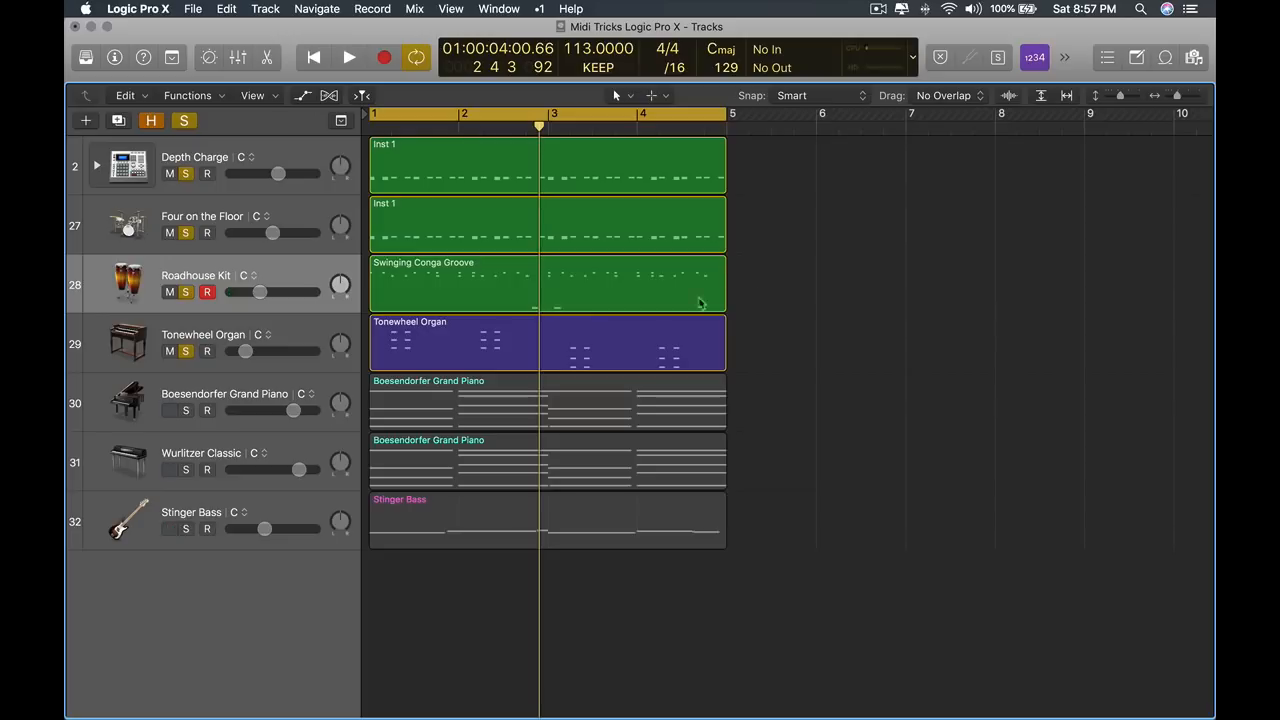
{"action": "key", "text": "Return"}
{"action": "key", "text": "space"}
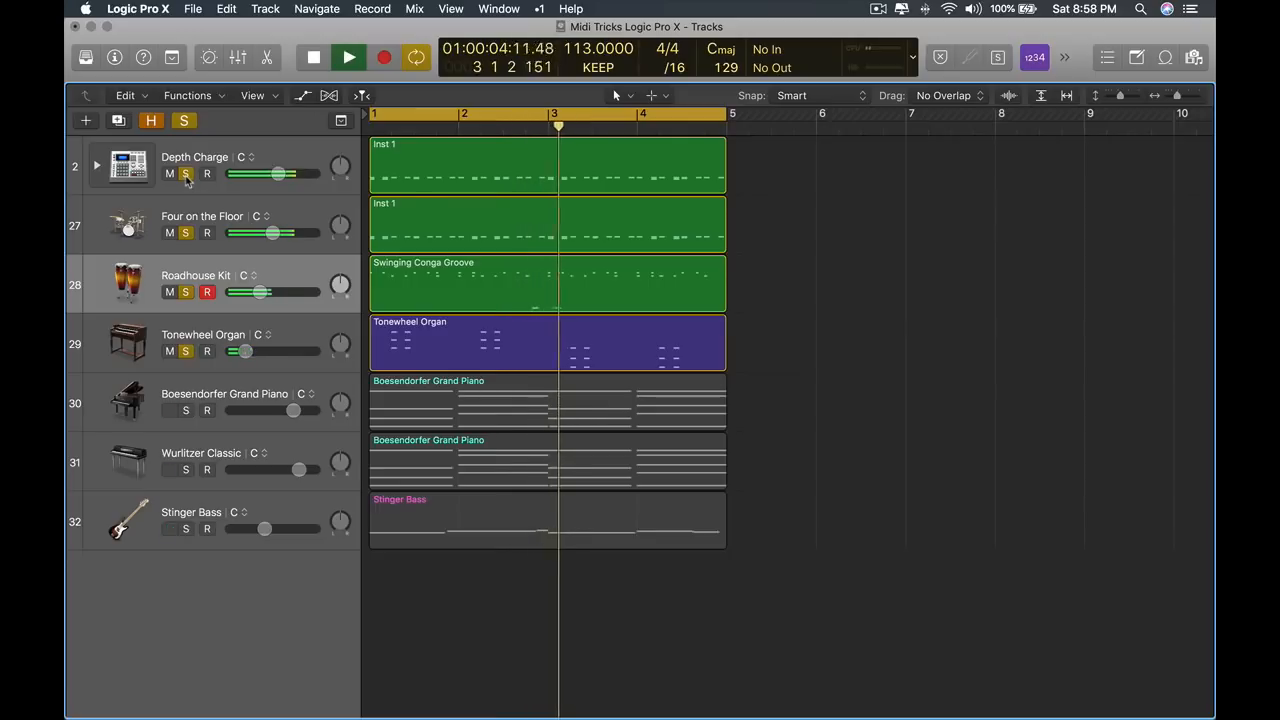
{"action": "key", "text": "space"}
Step: Turn off solo on the drum and organ tracks and solo the Boesendorfer Grand Piano and Wurlitzer Classic tracks instead
{"action": "left_click_drag", "start_coordinate": [187, 178], "coordinate": [187, 350]}
{"action": "left_click", "coordinate": [255, 384]}
{"action": "left_click", "coordinate": [265, 450], "text": "shift"}
{"action": "key", "text": "shift+s"}
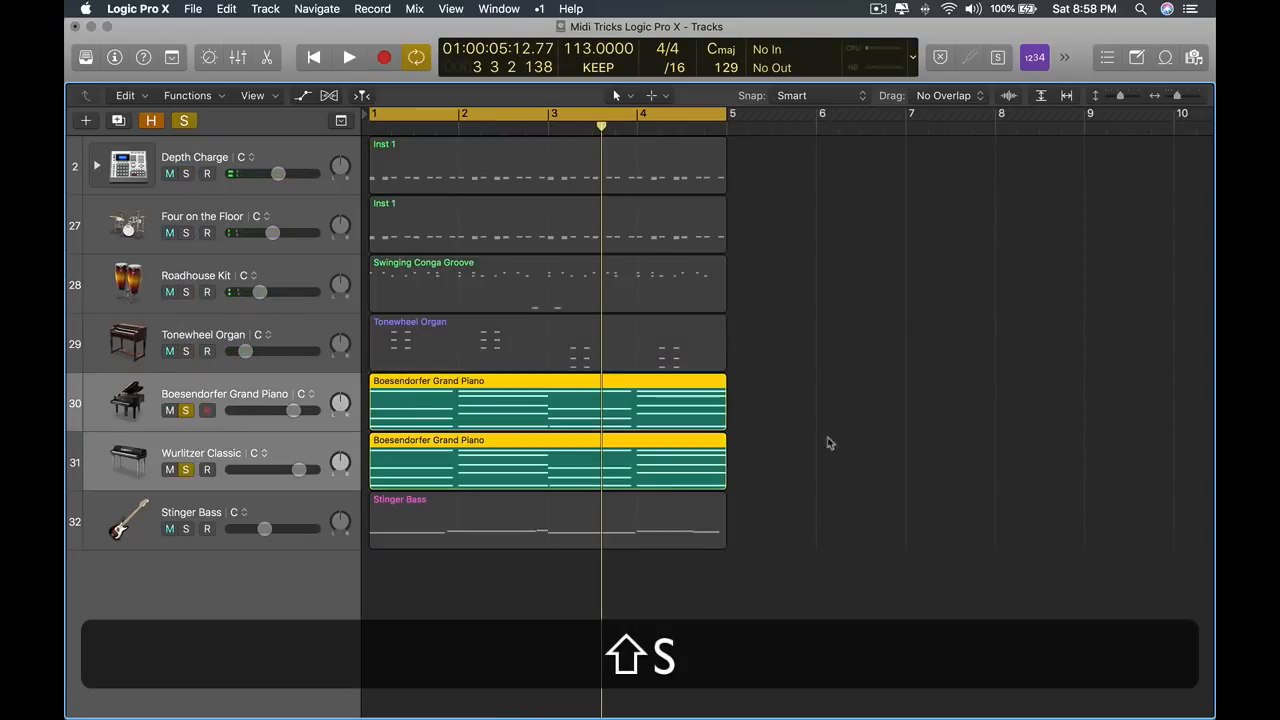
Step: Play back the soloed piano and Wurlitzer chords
{"action": "scroll", "coordinate": [689, 374], "scroll_direction": "up", "scroll_amount": 5}
{"action": "scroll", "coordinate": [645, 378], "scroll_direction": "down", "scroll_amount": 4}
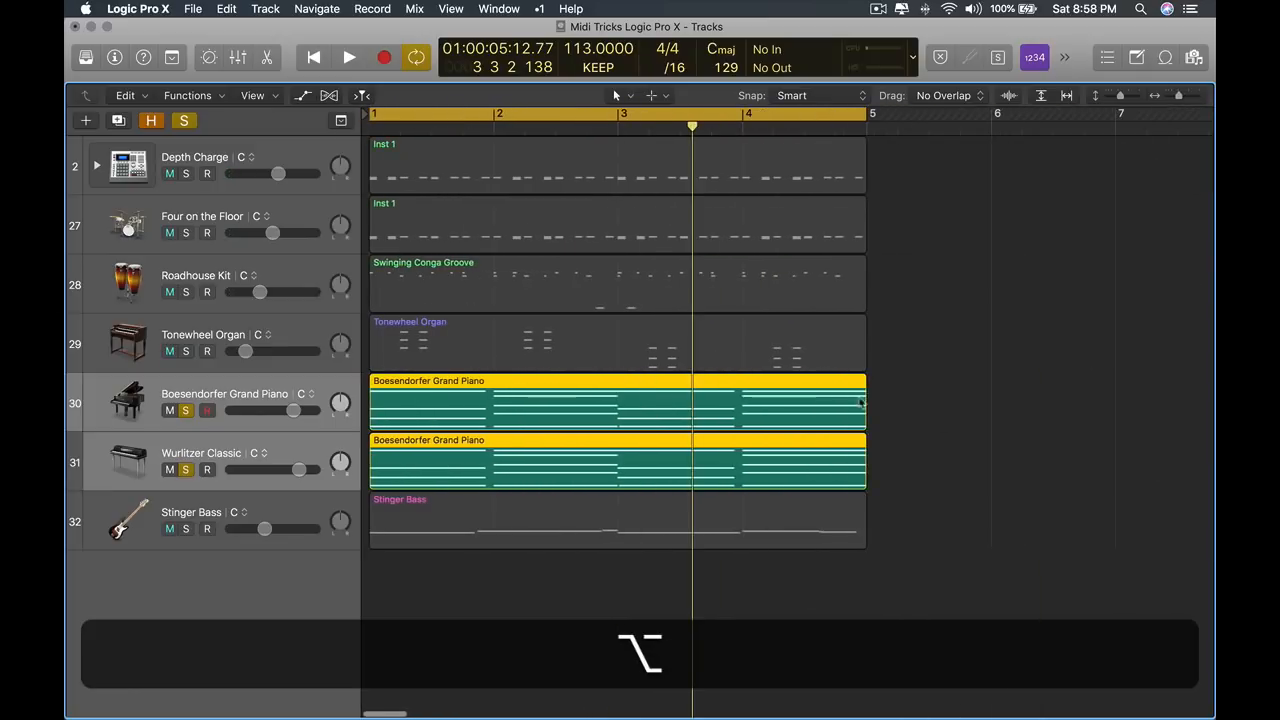
{"action": "key", "text": "space"}
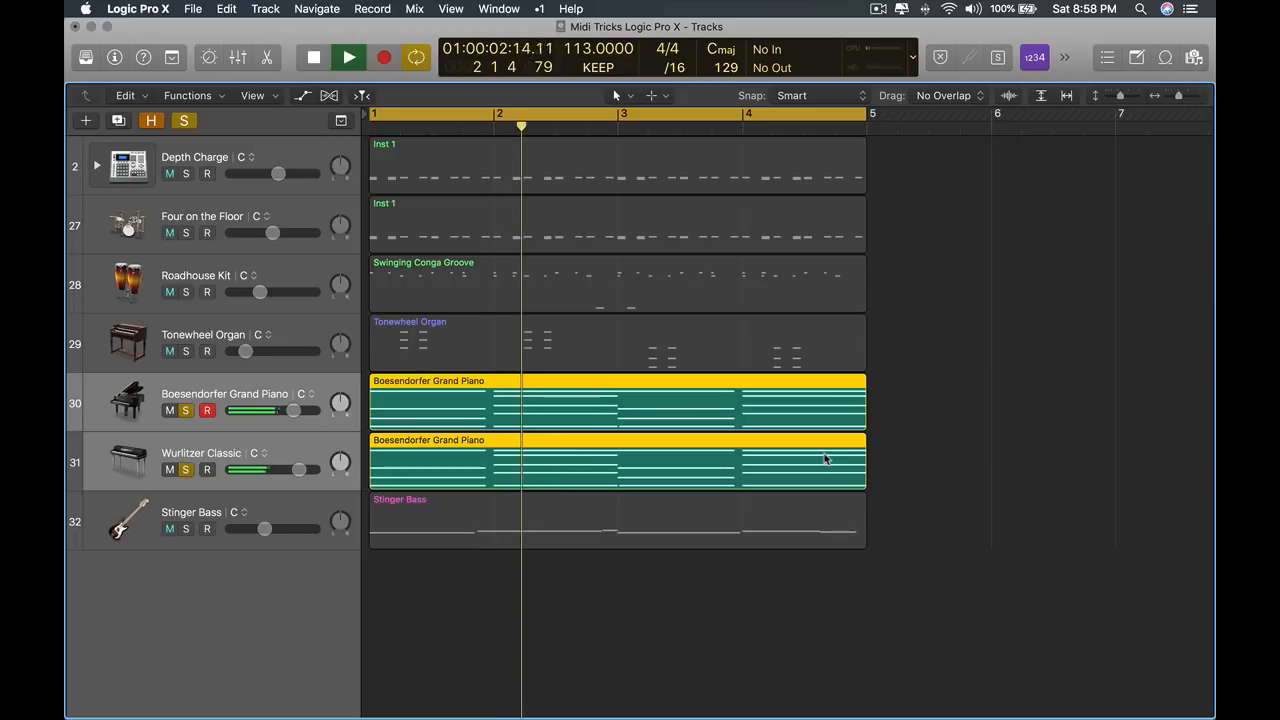
{"action": "left_click", "coordinate": [934, 404]}
{"action": "key", "text": "space"}
Step: Open the region on the Boesendorfer Grand Piano track in the Piano Roll and examine how the first chord's notes line up
{"action": "left_click", "coordinate": [710, 404]}
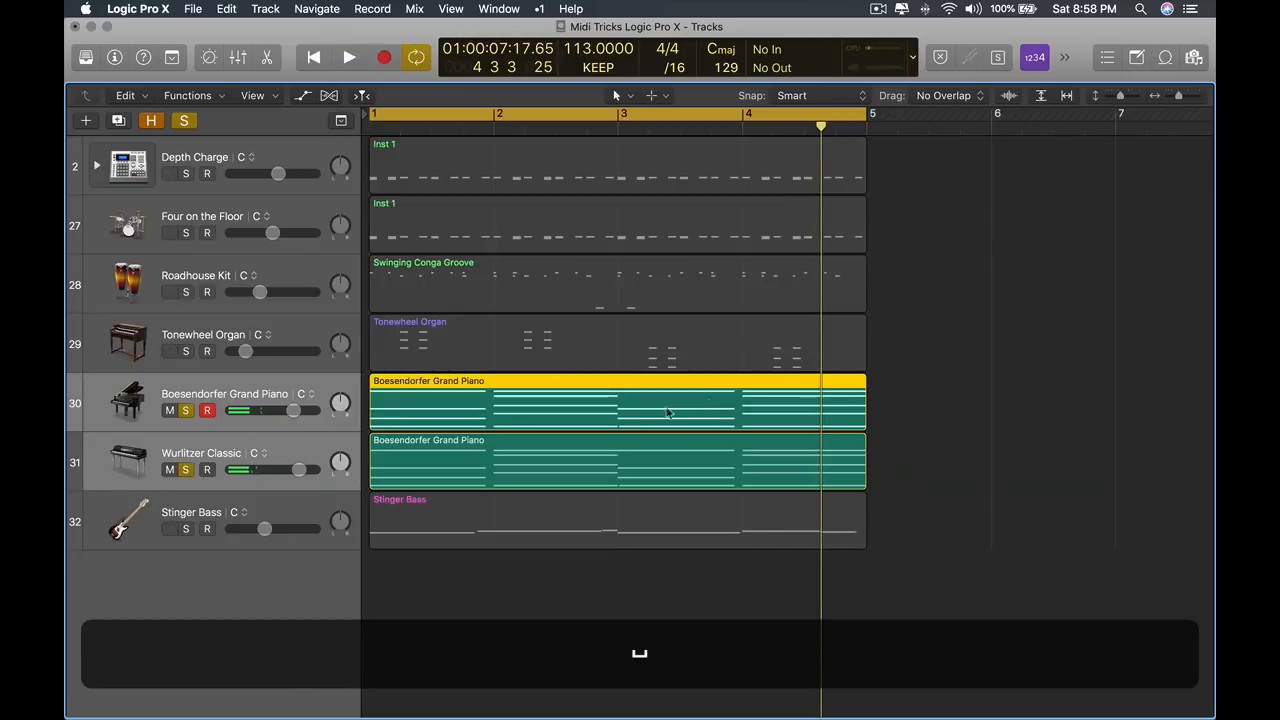
{"action": "key", "text": "p"}
{"action": "scroll", "coordinate": [485, 422], "scroll_direction": "left", "scroll_amount": 15}
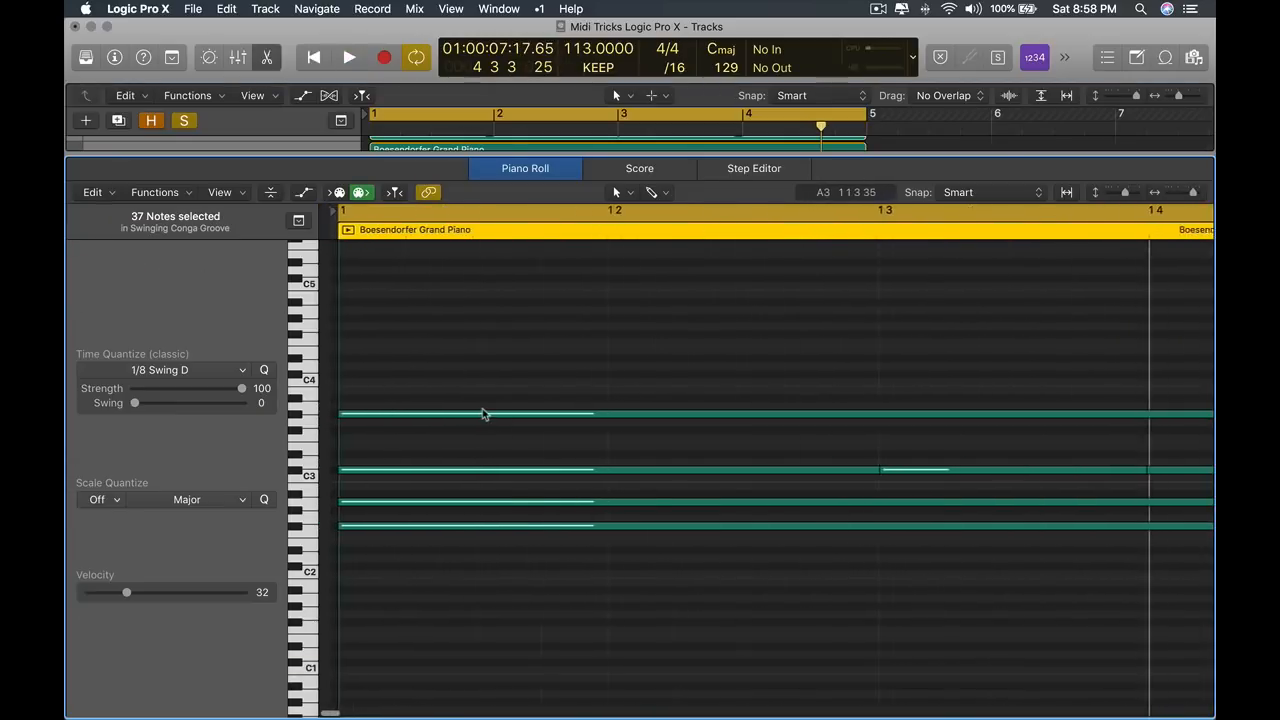
{"action": "scroll", "coordinate": [515, 381], "scroll_direction": "up", "scroll_amount": 6}
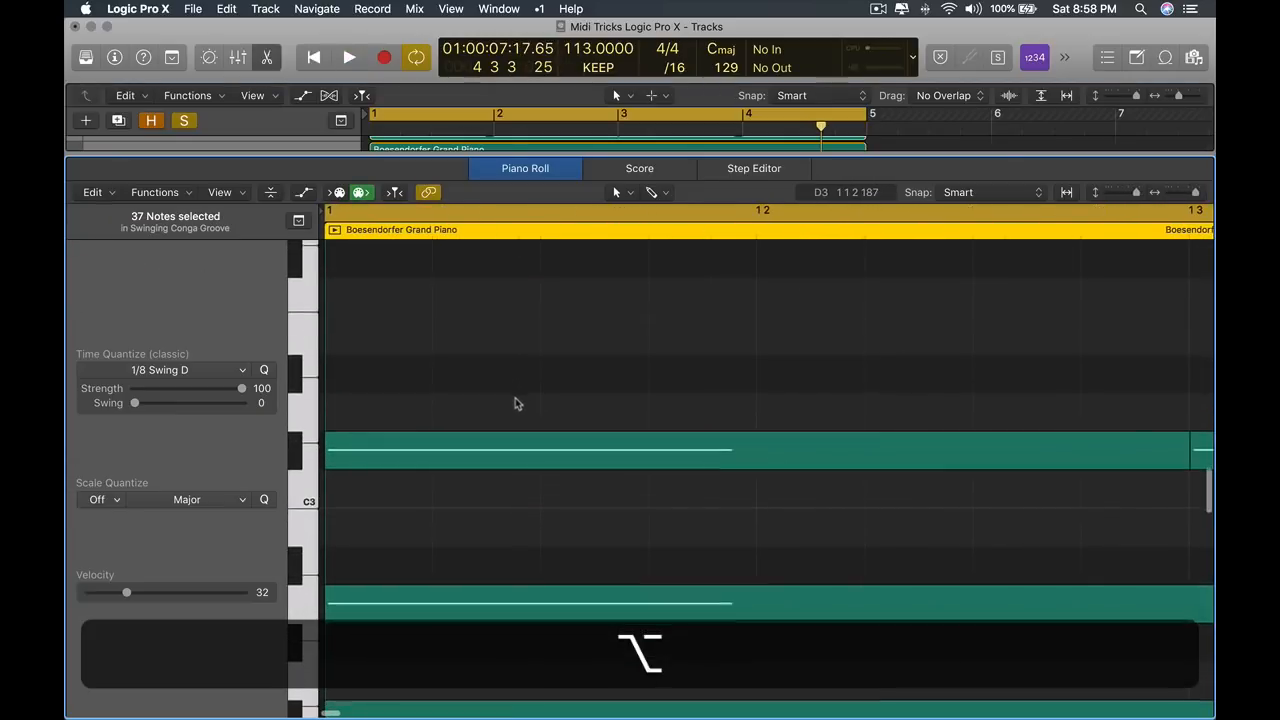
{"action": "scroll", "coordinate": [515, 392], "scroll_direction": "down", "scroll_amount": 8}
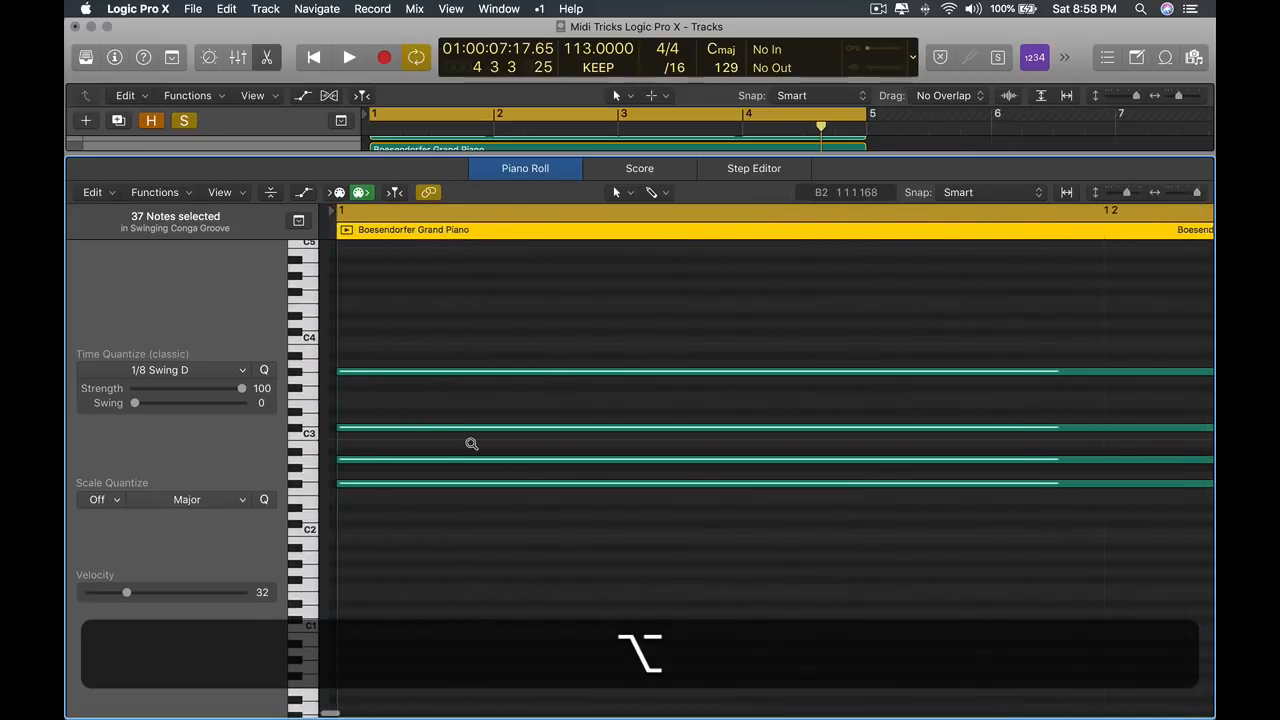
{"action": "scroll", "coordinate": [470, 453], "scroll_direction": "up", "scroll_amount": 3}
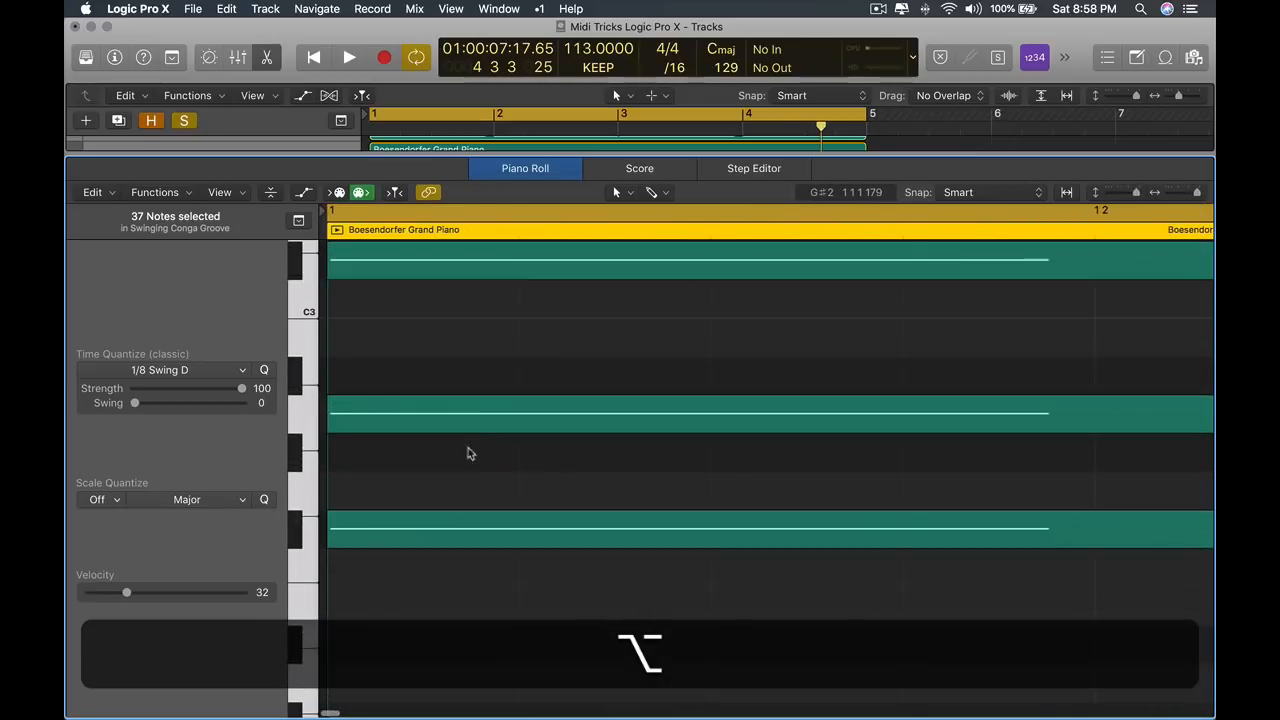
Step: Stagger the first piano chord by shifting each higher note slightly later than the one below it
{"action": "left_click", "coordinate": [376, 421]}
{"action": "left_click_drag", "start_coordinate": [376, 421], "coordinate": [408, 423]}
{"action": "scroll", "coordinate": [391, 392], "scroll_direction": "down", "scroll_amount": 5}
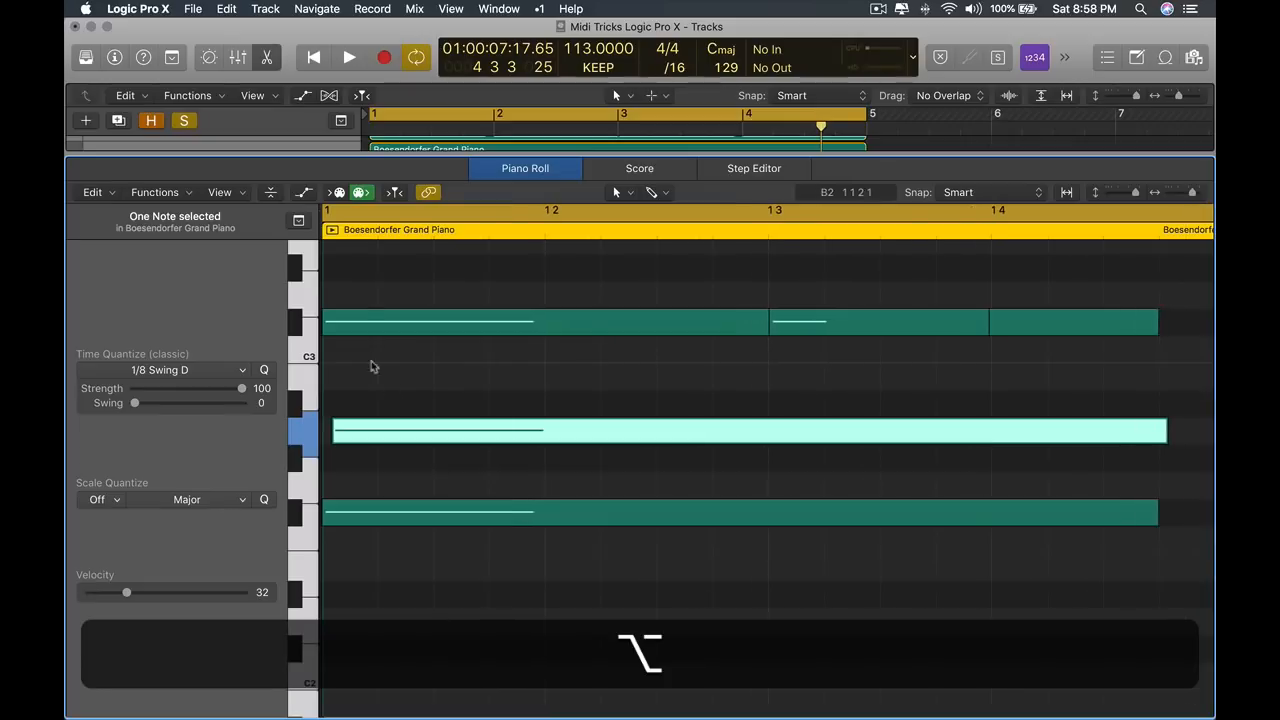
{"action": "left_click", "coordinate": [372, 323]}
{"action": "left_click_drag", "start_coordinate": [372, 323], "coordinate": [426, 362]}
{"action": "scroll", "coordinate": [389, 329], "scroll_direction": "down", "scroll_amount": 1}
{"action": "scroll", "coordinate": [389, 329], "scroll_direction": "up", "scroll_amount": 5}
{"action": "scroll", "coordinate": [389, 329], "scroll_direction": "down", "scroll_amount": 1}
{"action": "left_click", "coordinate": [394, 378]}
Step: Solo only the Boesendorfer Grand Piano track and play back the staggered first chord
{"action": "key", "text": "space"}
{"action": "key", "text": "space"}
{"action": "key", "text": "x"}
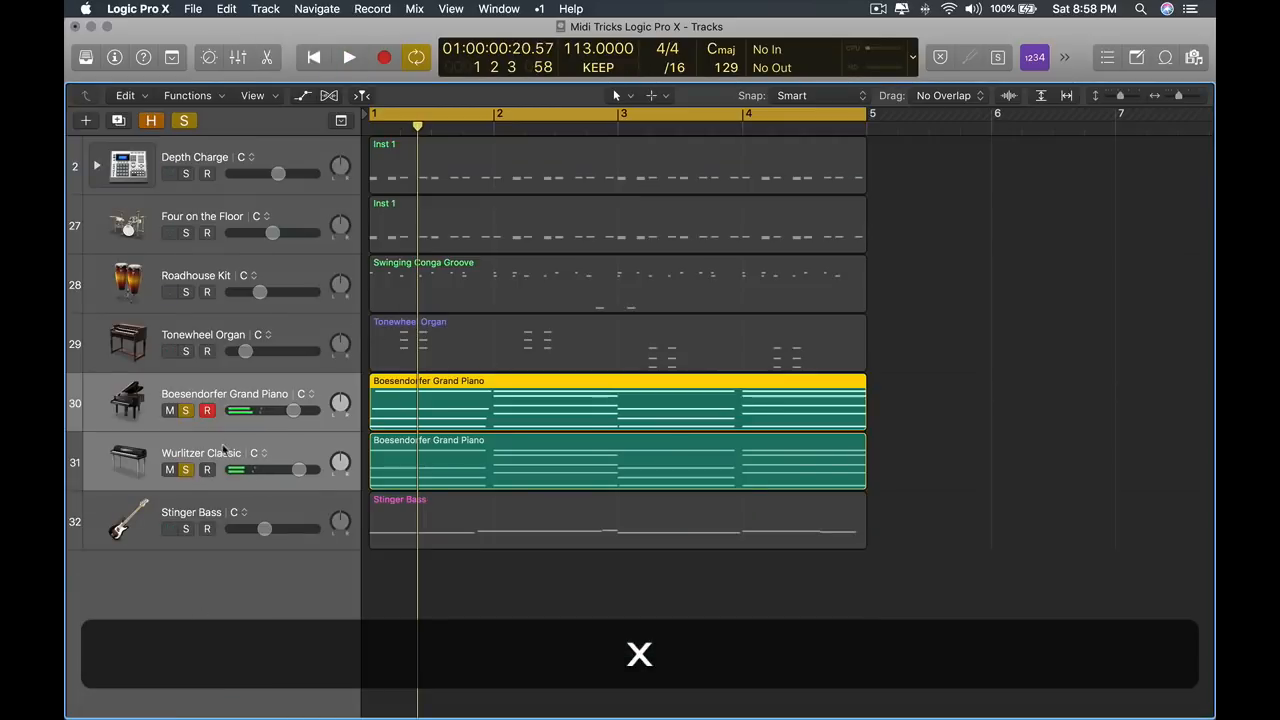
{"action": "left_click", "coordinate": [187, 470]}
{"action": "key", "text": "s"}
{"action": "key", "text": "e"}
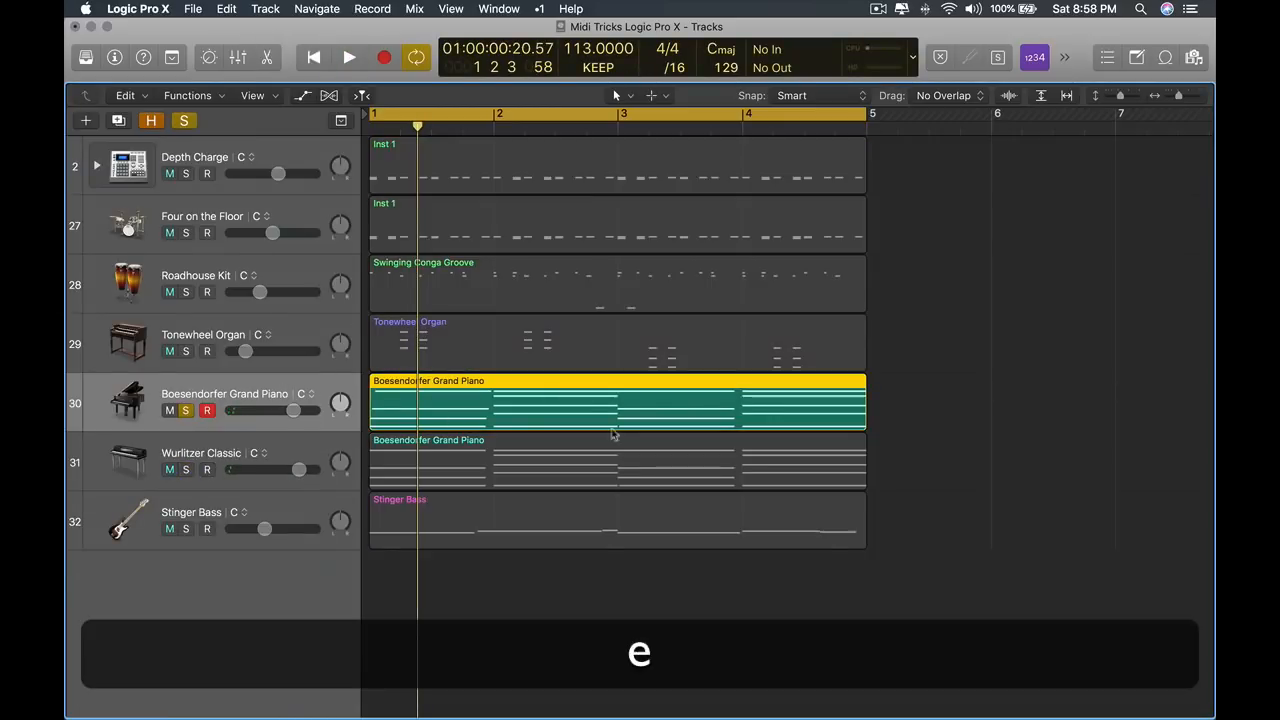
{"action": "key", "text": "space"}
{"action": "scroll", "coordinate": [577, 480], "scroll_direction": "left", "scroll_amount": 5}
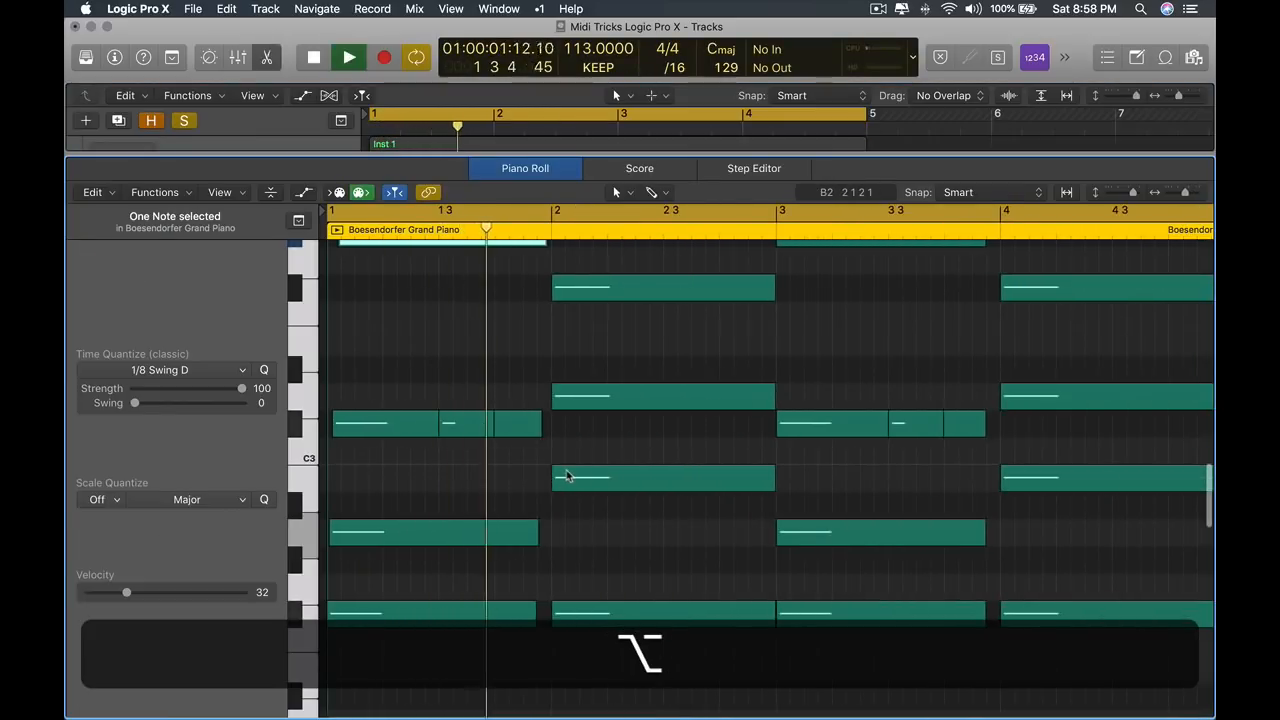
{"action": "key", "text": "space"}
Step: Undo the manual note shifts in the first piano chord and close the Piano Roll
{"action": "key", "text": "super+z"}
{"action": "key", "text": "super+z"}
{"action": "key", "text": "super+z"}
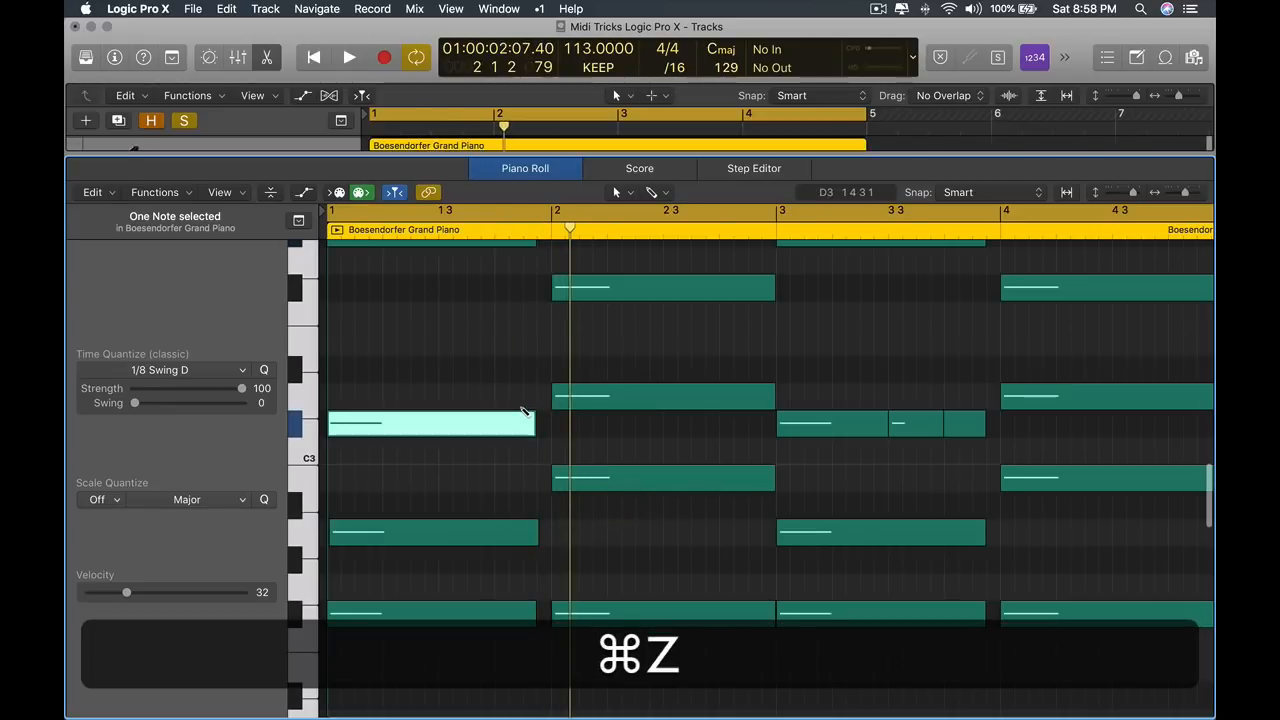
{"action": "key", "text": "x"}
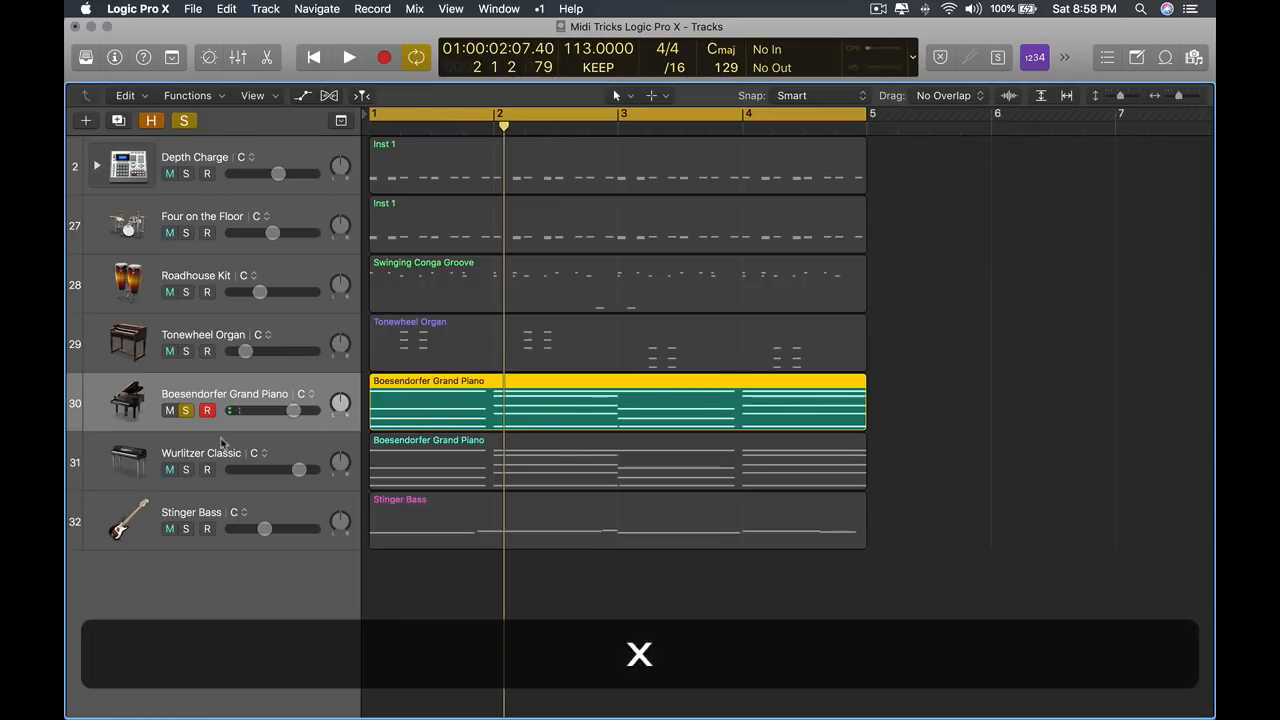
Step: Solo the Wurlitzer Classic track again and open the floating Region inspector for both Boesendorfer Grand Piano regions
{"action": "left_click", "coordinate": [185, 469]}
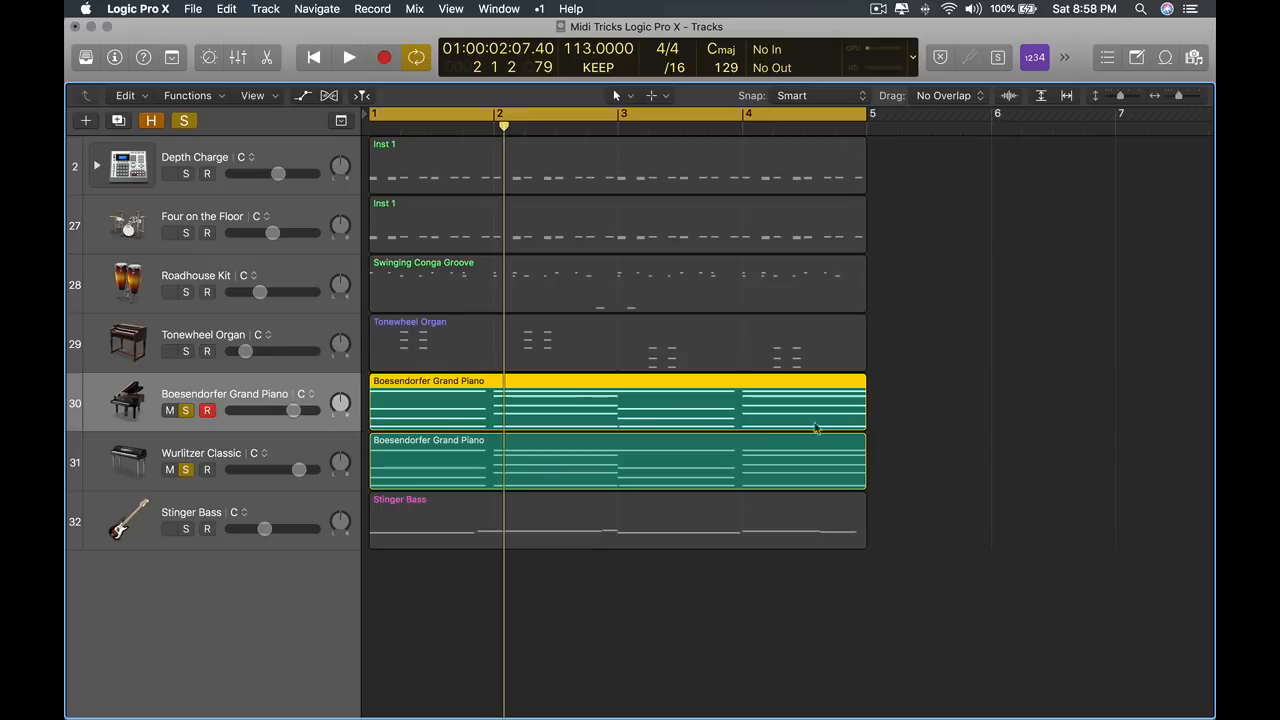
{"action": "left_click_drag", "start_coordinate": [806, 423], "coordinate": [594, 473]}
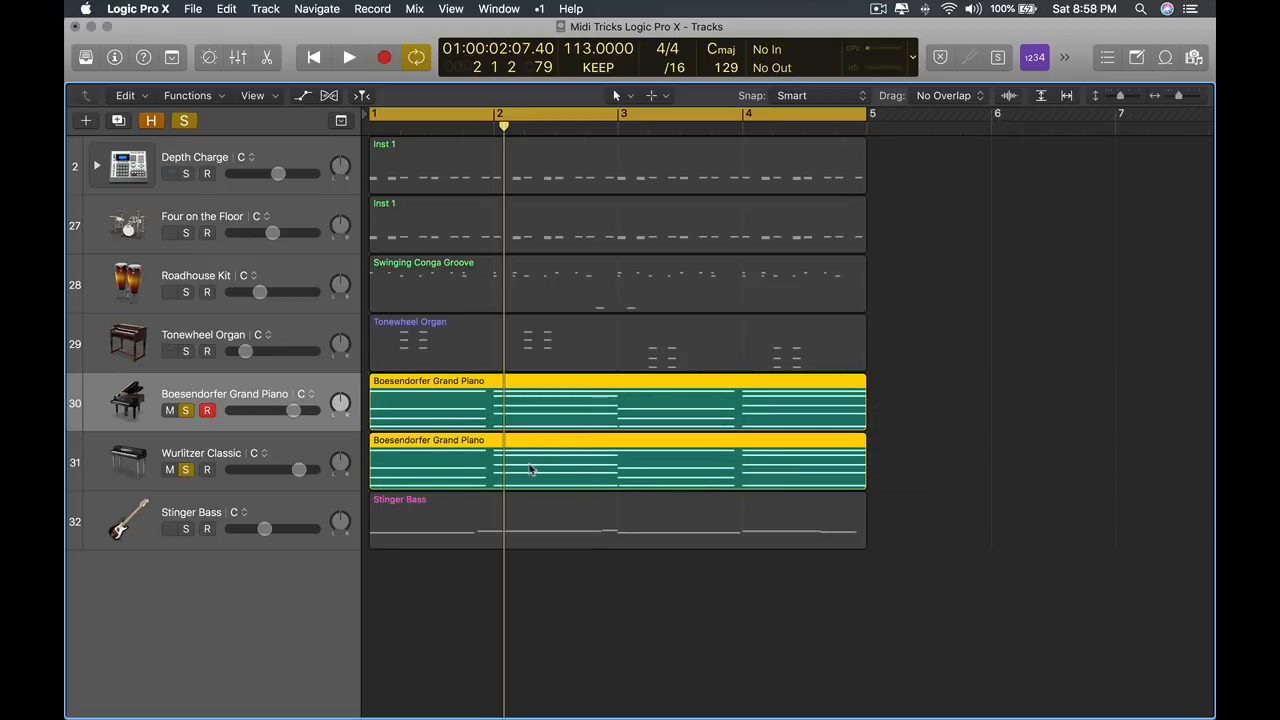
{"action": "key", "text": "alt"}
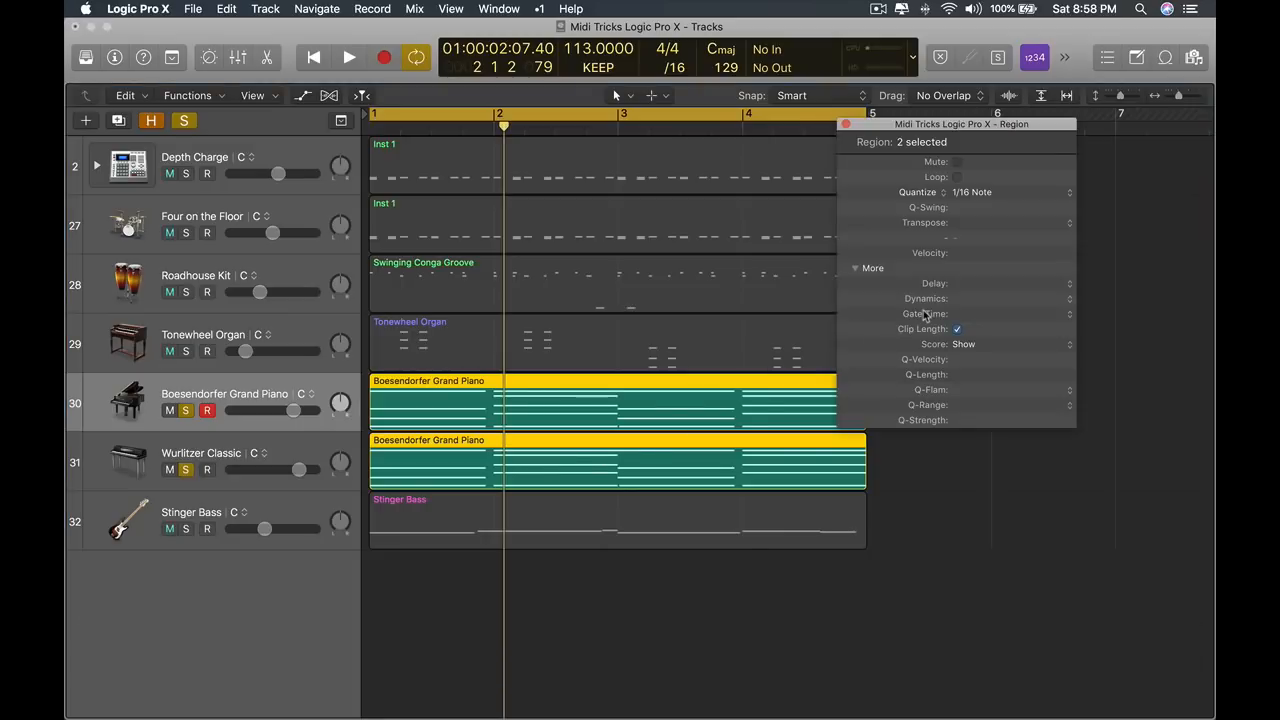
Step: Choose Classic Quantize as the quantize type for the two selected piano regions
{"action": "left_click", "coordinate": [908, 192]}
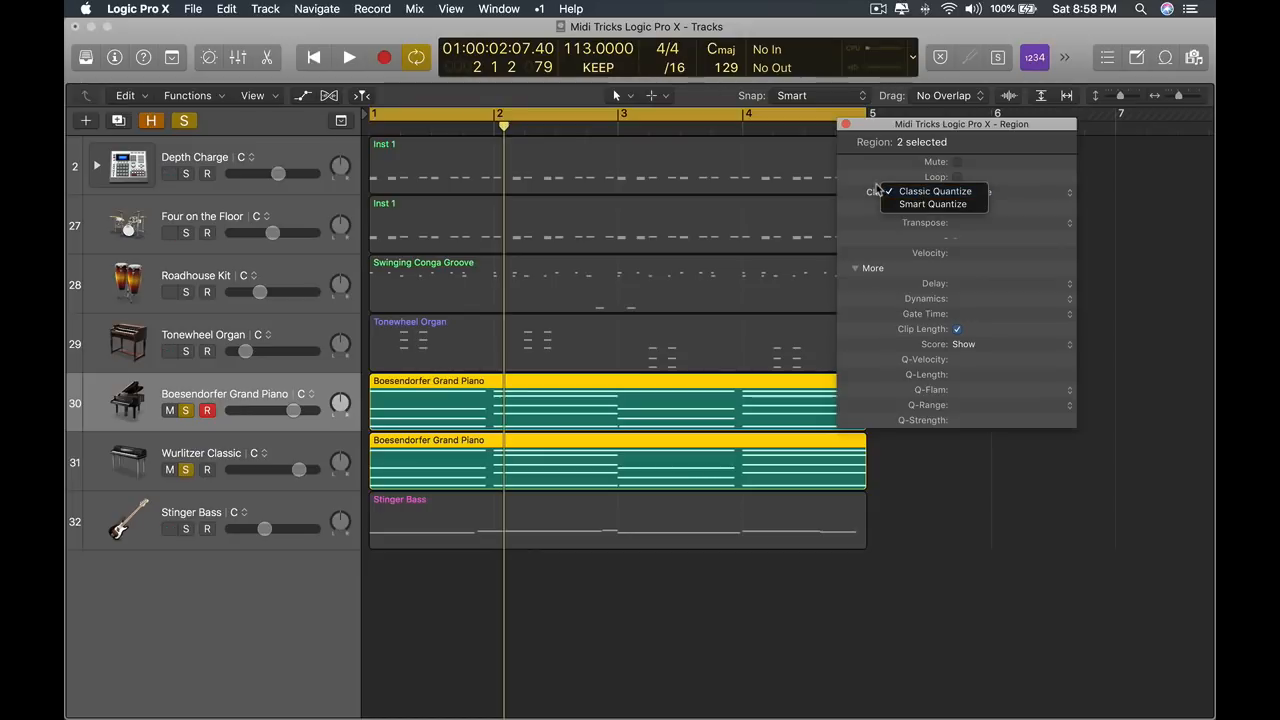
{"action": "left_click", "coordinate": [932, 191]}
{"action": "left_click", "coordinate": [946, 192]}
{"action": "left_click", "coordinate": [903, 191]}
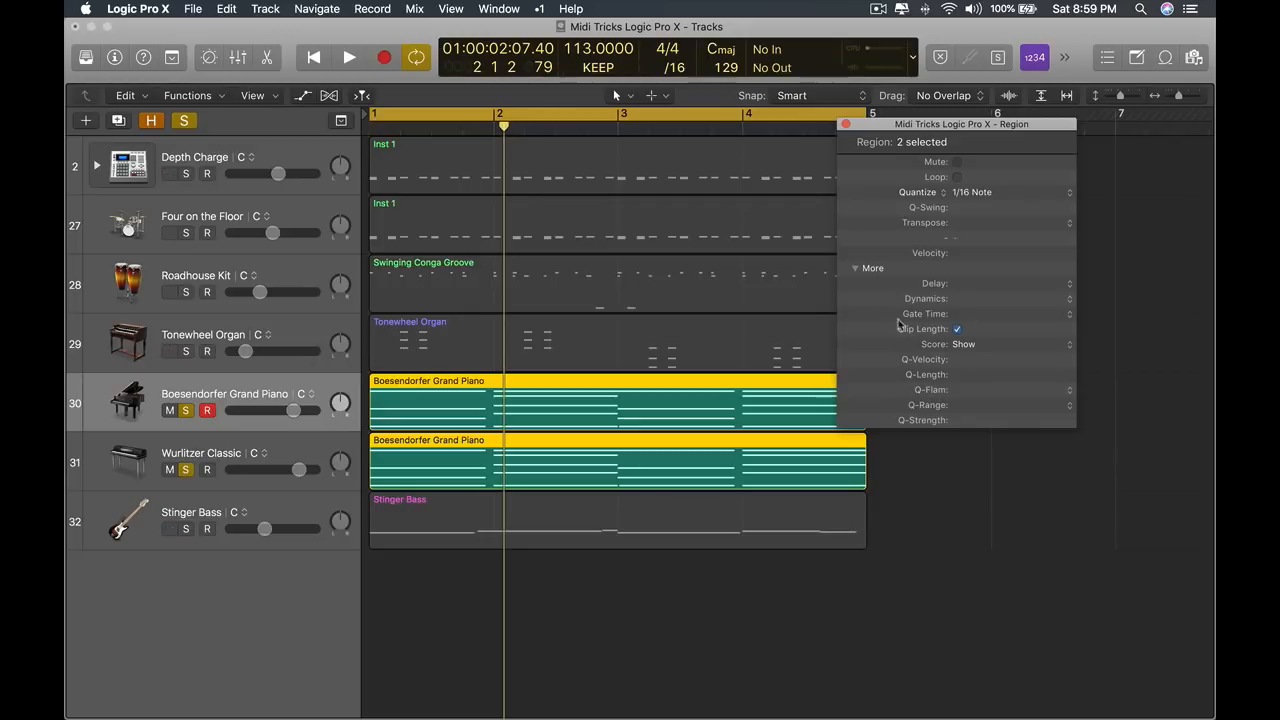
Step: Show the additional region parameters and set Q-Flam to +1/48 (+80 ticks) for both piano regions
{"action": "left_click", "coordinate": [857, 268]}
{"action": "left_click", "coordinate": [856, 268]}
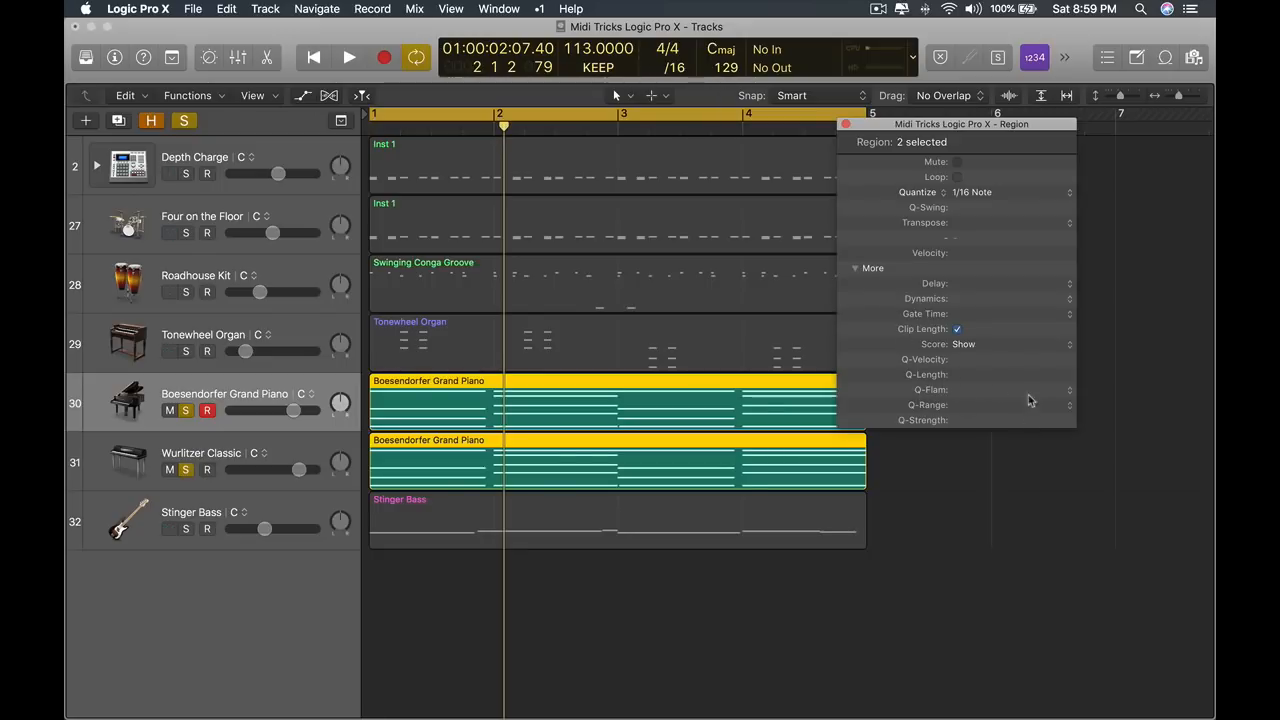
{"action": "left_click", "coordinate": [1067, 394]}
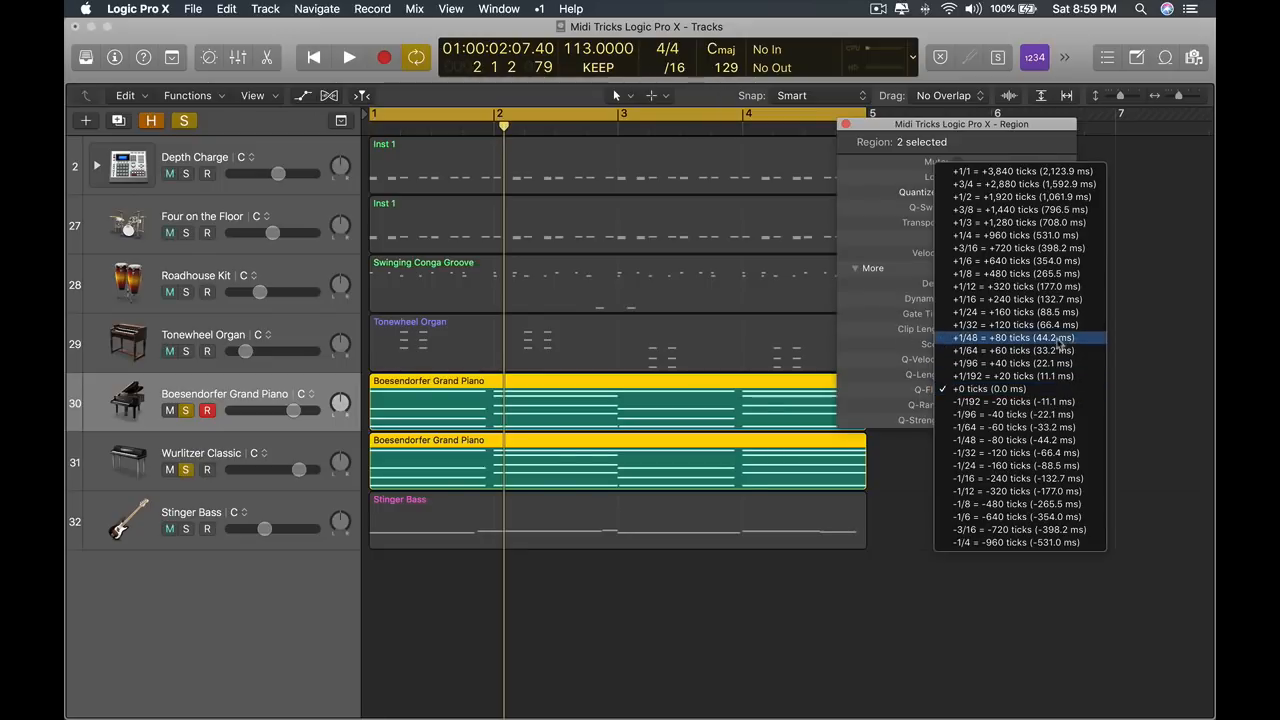
{"action": "left_click", "coordinate": [1028, 340]}
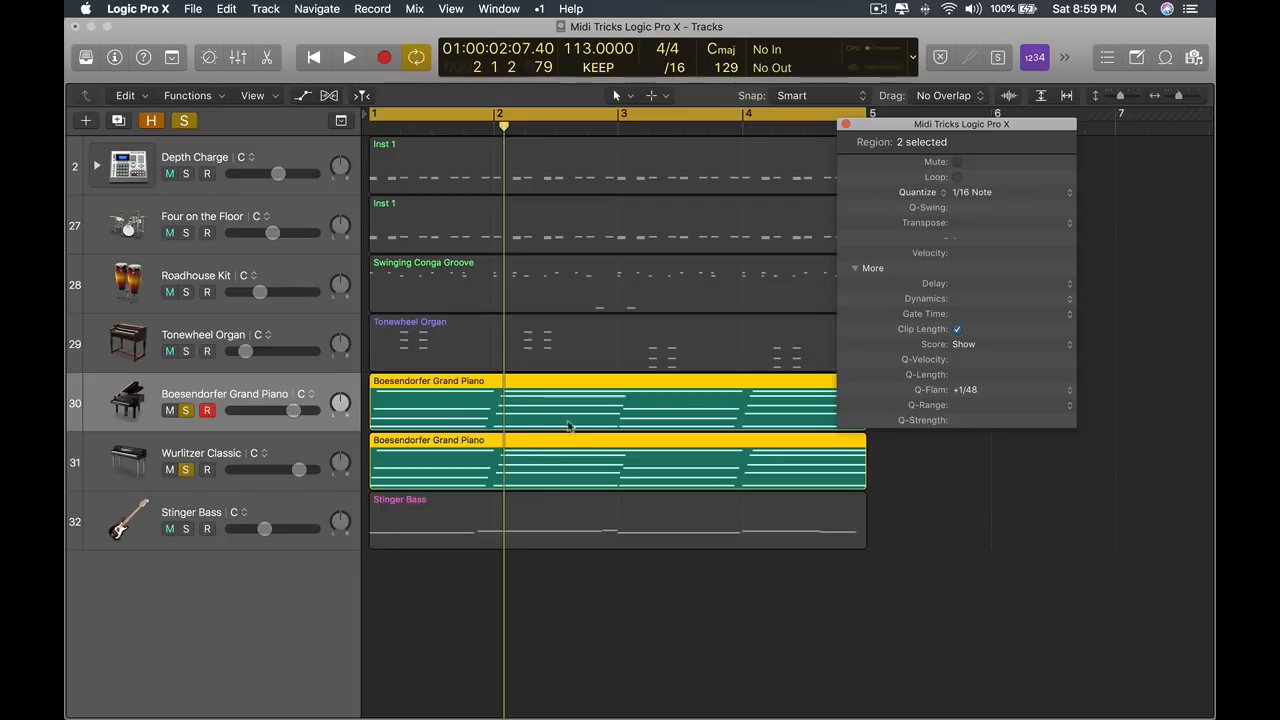
Step: Play back the flammed piano and Wurlitzer chords and close the floating Region inspector
{"action": "key", "text": "space"}
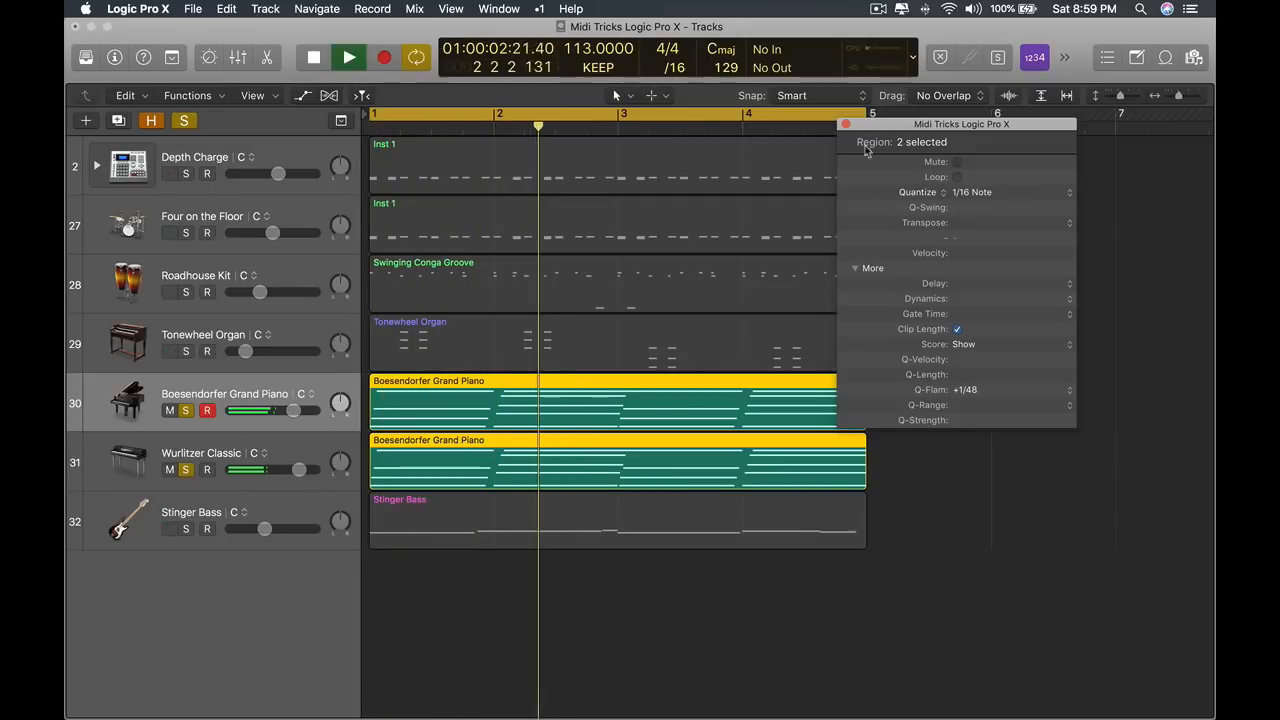
{"action": "key", "text": "space"}
{"action": "left_click", "coordinate": [845, 124]}
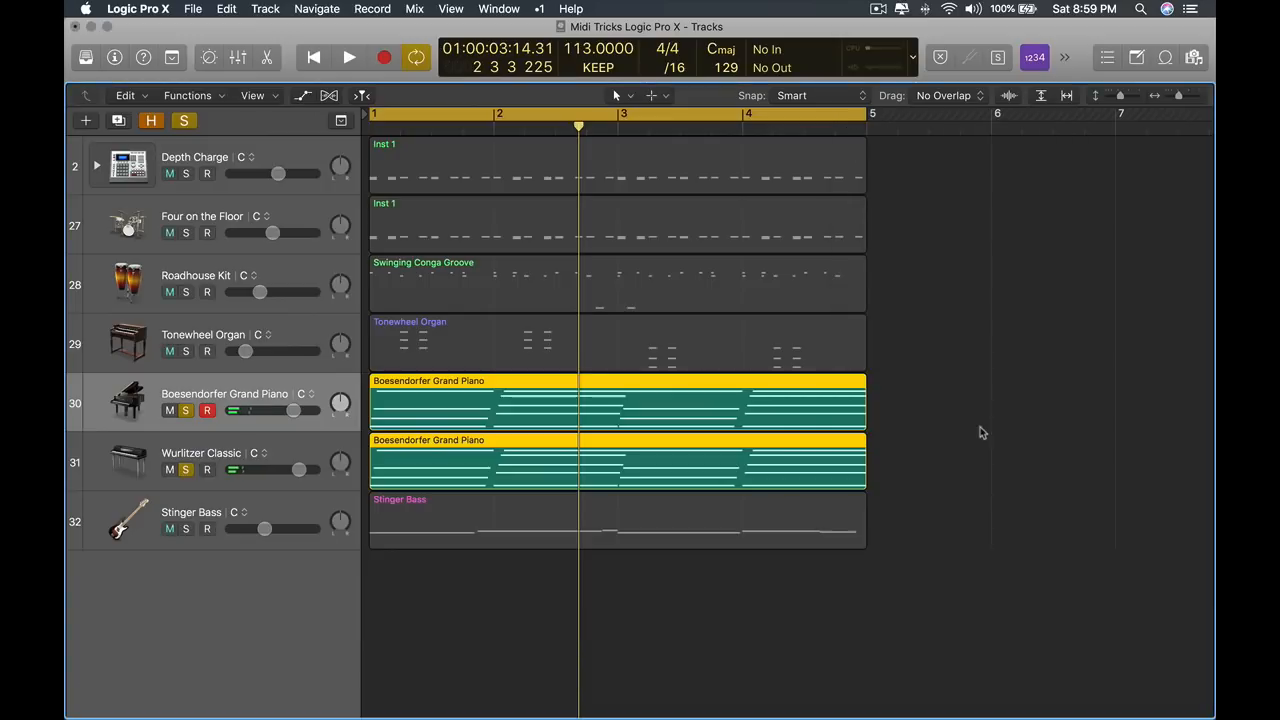
Step: Open both Boesendorfer Grand Piano regions together in the Piano Roll and select all their notes
{"action": "left_click_drag", "start_coordinate": [1005, 383], "coordinate": [632, 462]}
{"action": "key", "text": "e"}
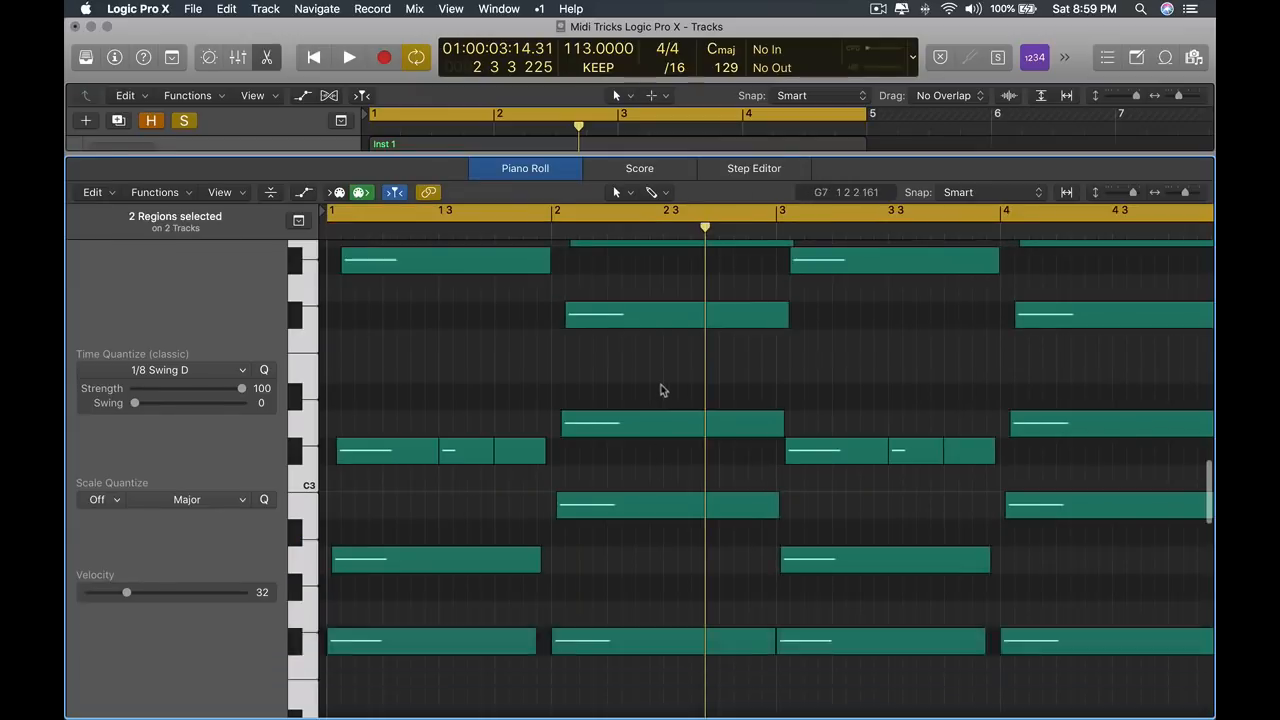
{"action": "key", "text": "alt"}
{"action": "key", "text": "alt+super+a"}
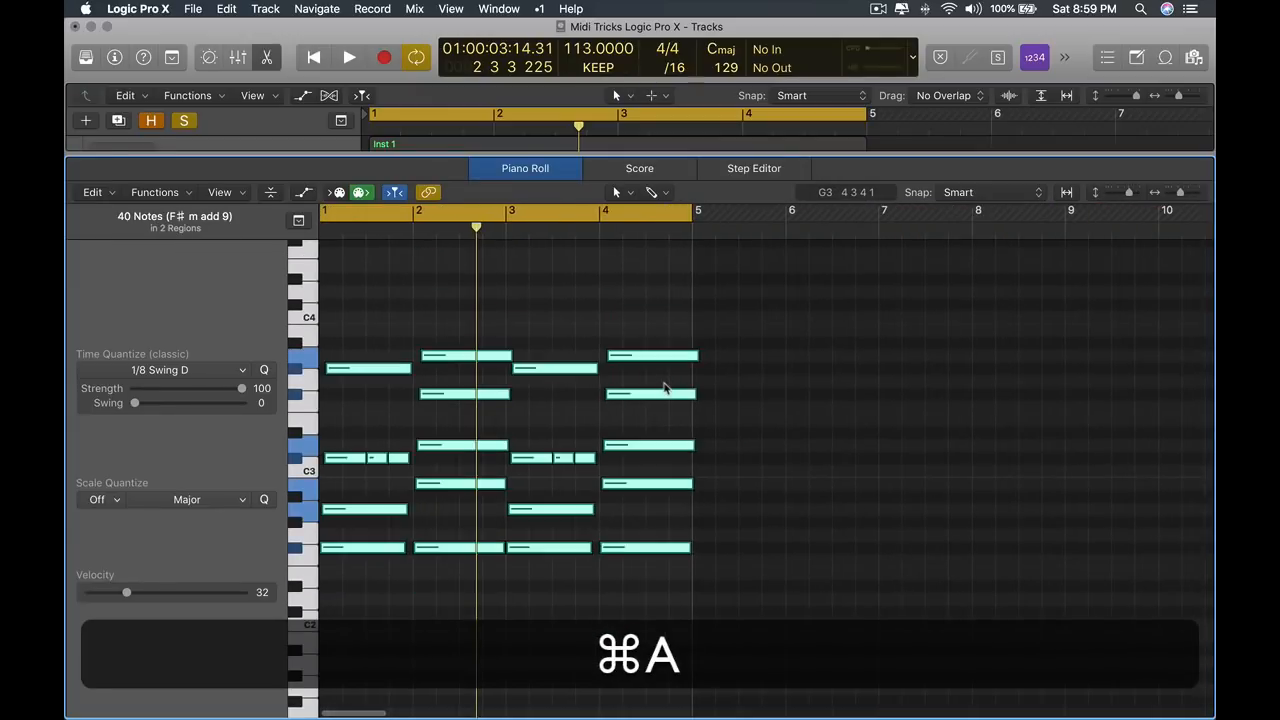
Step: Apply the Humanize MIDI Transform preset to the selected notes, randomizing position, velocity and length by 10, and close the transform window
{"action": "key", "text": "super+9"}
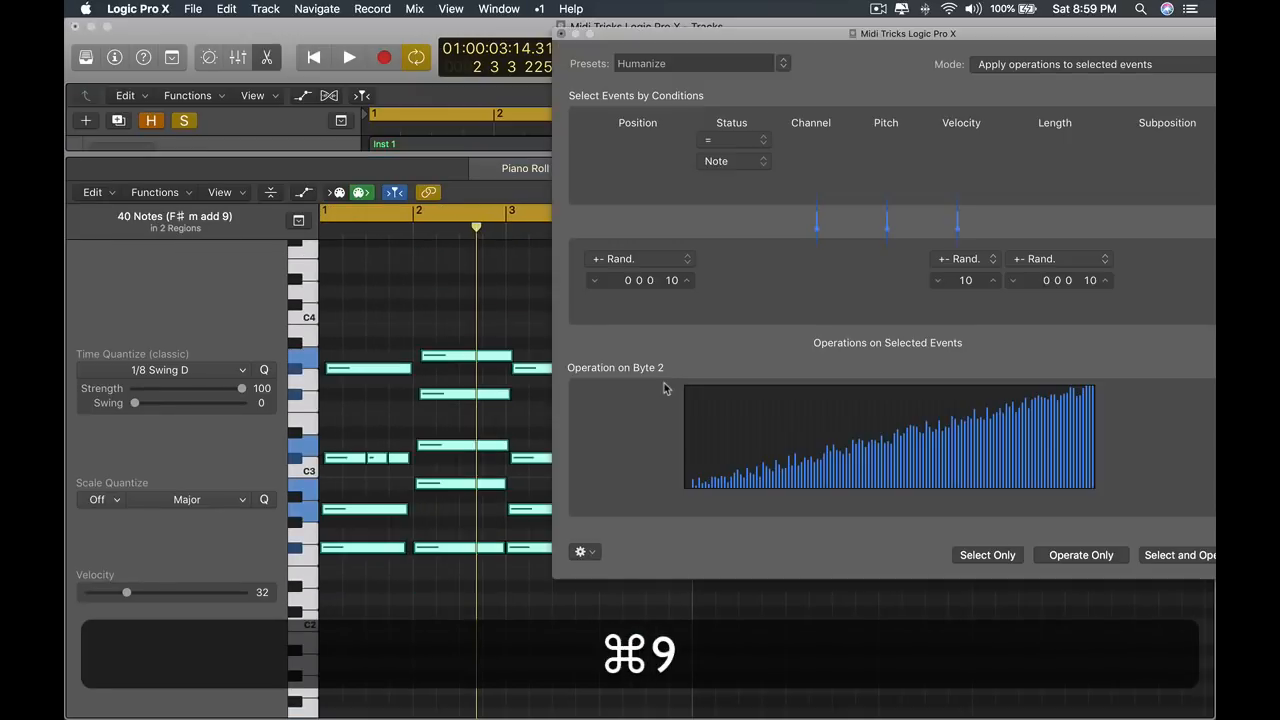
{"action": "left_click_drag", "start_coordinate": [922, 38], "coordinate": [818, 38]}
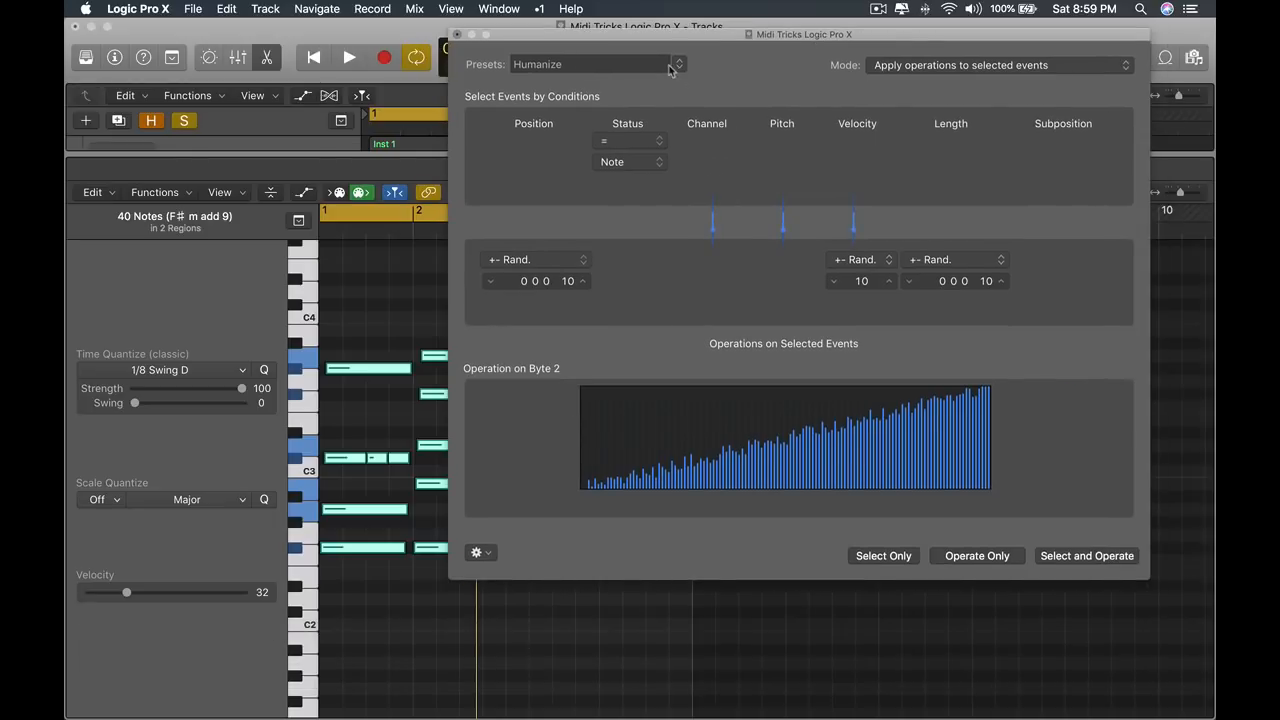
{"action": "left_click", "coordinate": [680, 64]}
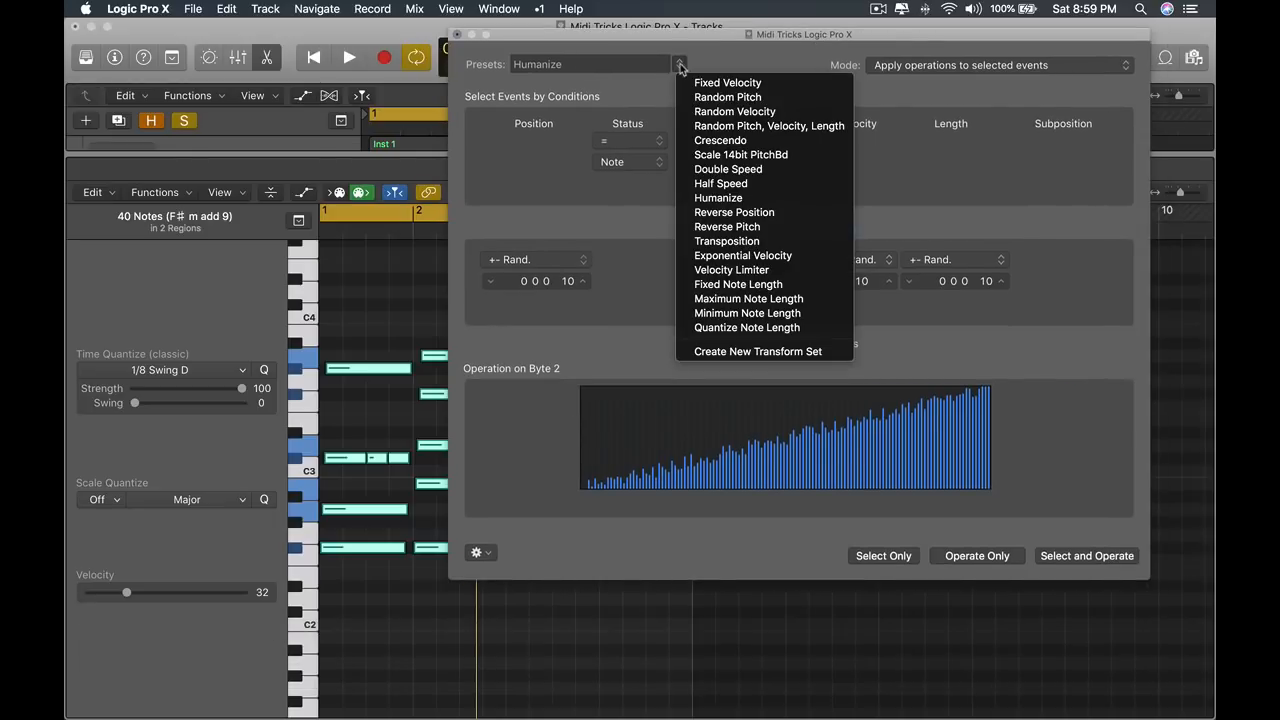
{"action": "left_click", "coordinate": [722, 198]}
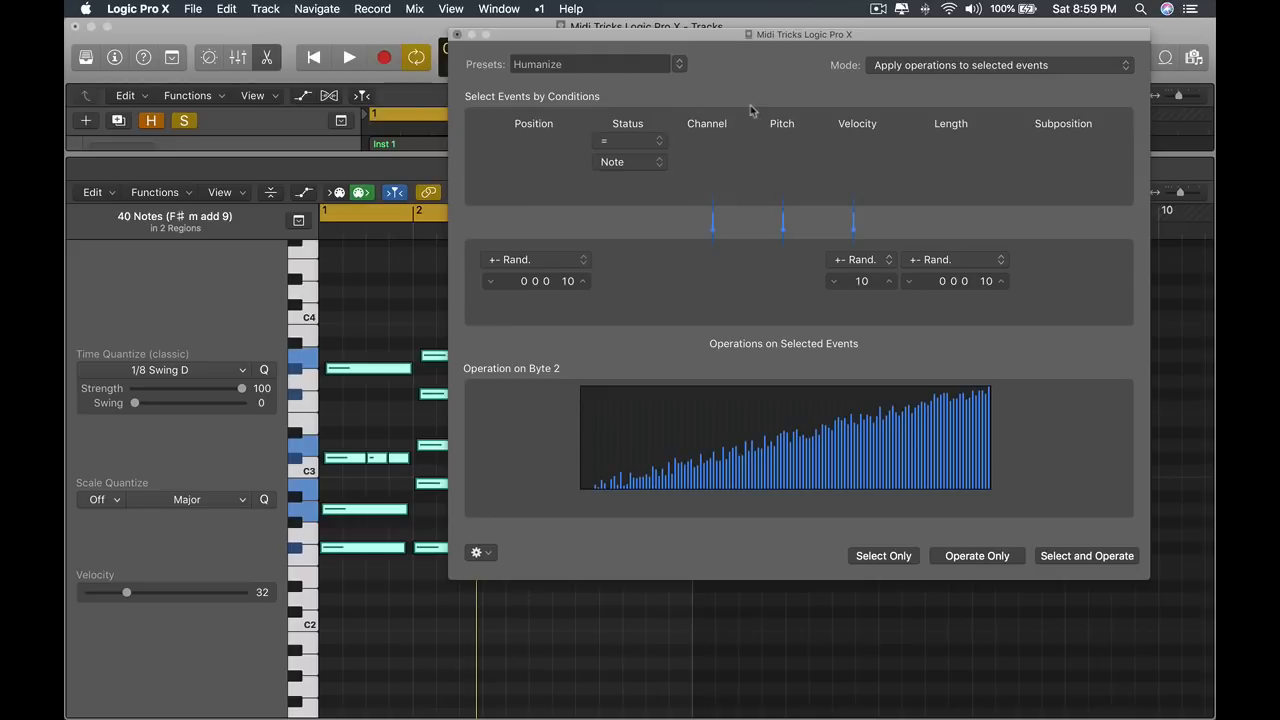
{"action": "left_click_drag", "start_coordinate": [712, 43], "coordinate": [871, 40]}
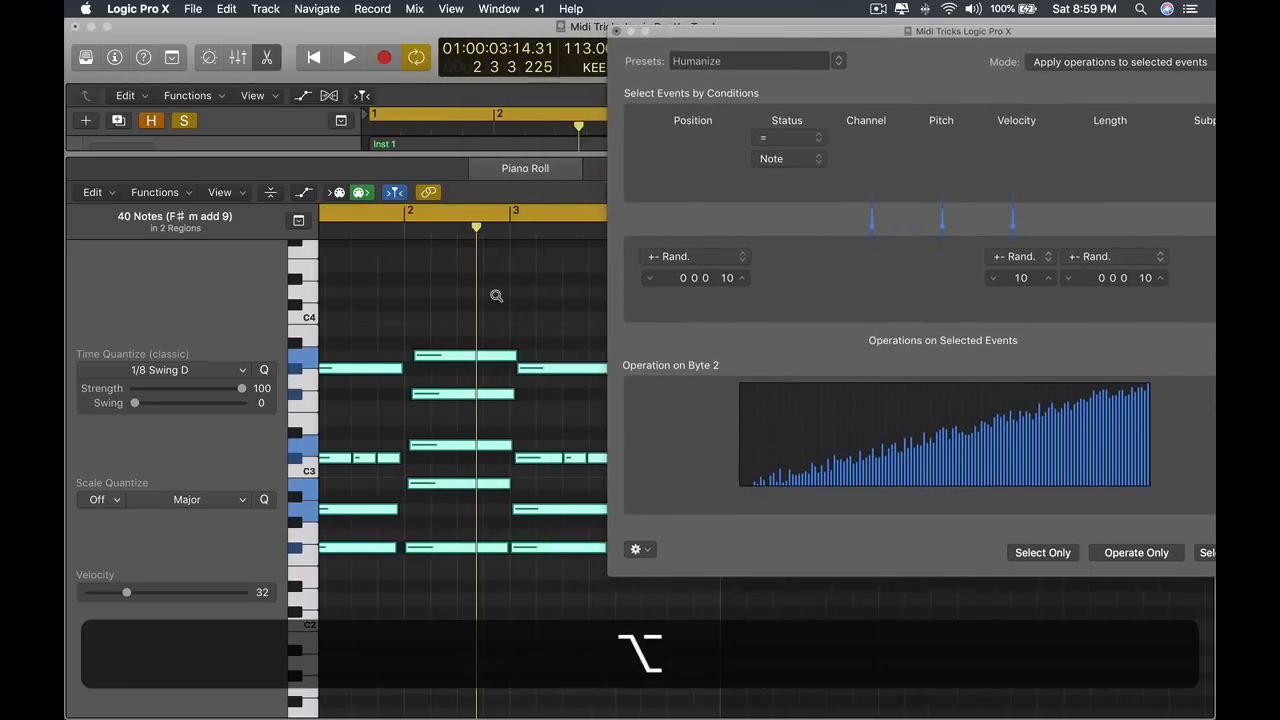
{"action": "scroll", "coordinate": [500, 294], "scroll_direction": "up", "scroll_amount": 5}
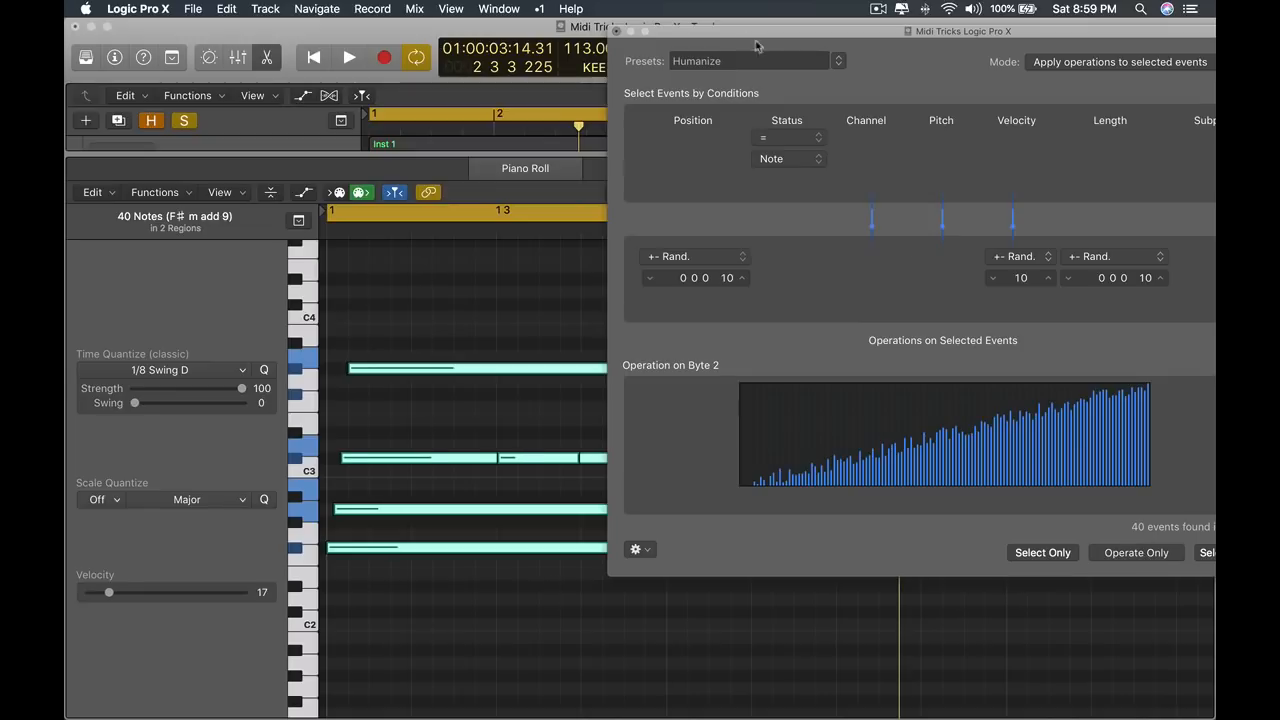
{"action": "left_click", "coordinate": [617, 32]}
Step: Play back the humanized piano and Wurlitzer chords and check their channels in the Mixer
{"action": "scroll", "coordinate": [665, 352], "scroll_direction": "down", "scroll_amount": 6}
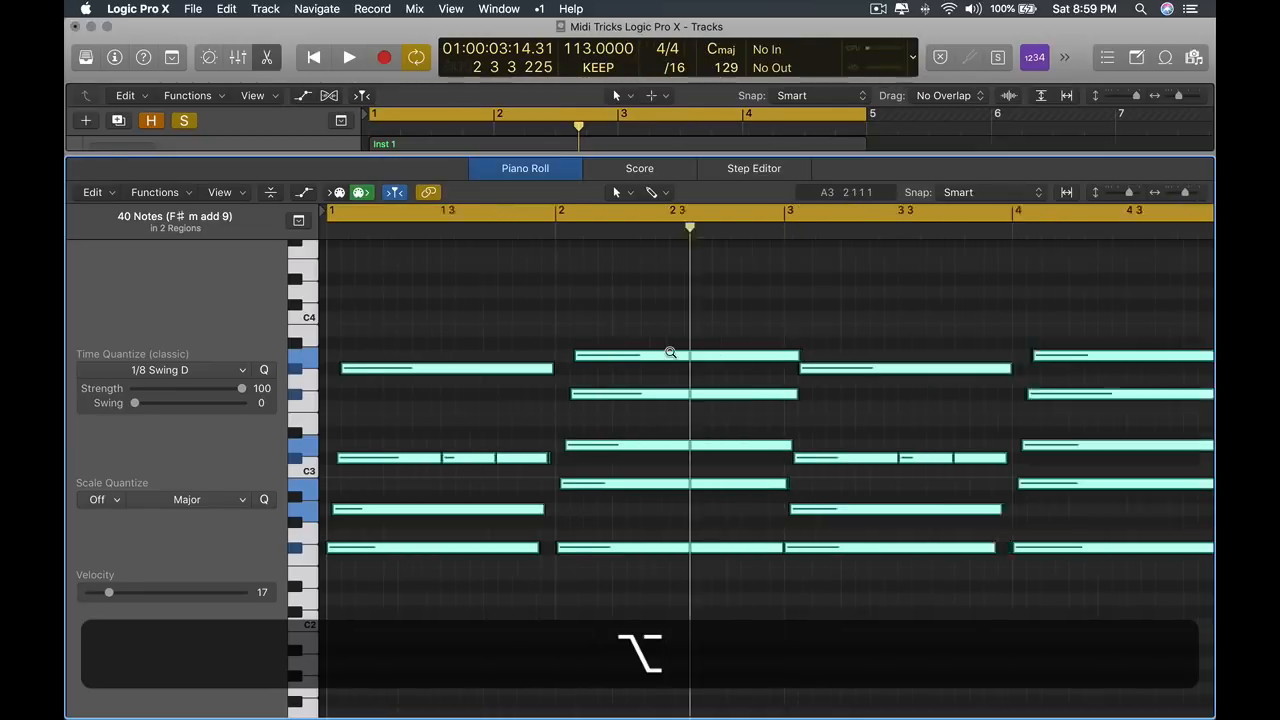
{"action": "key", "text": "alt+space"}
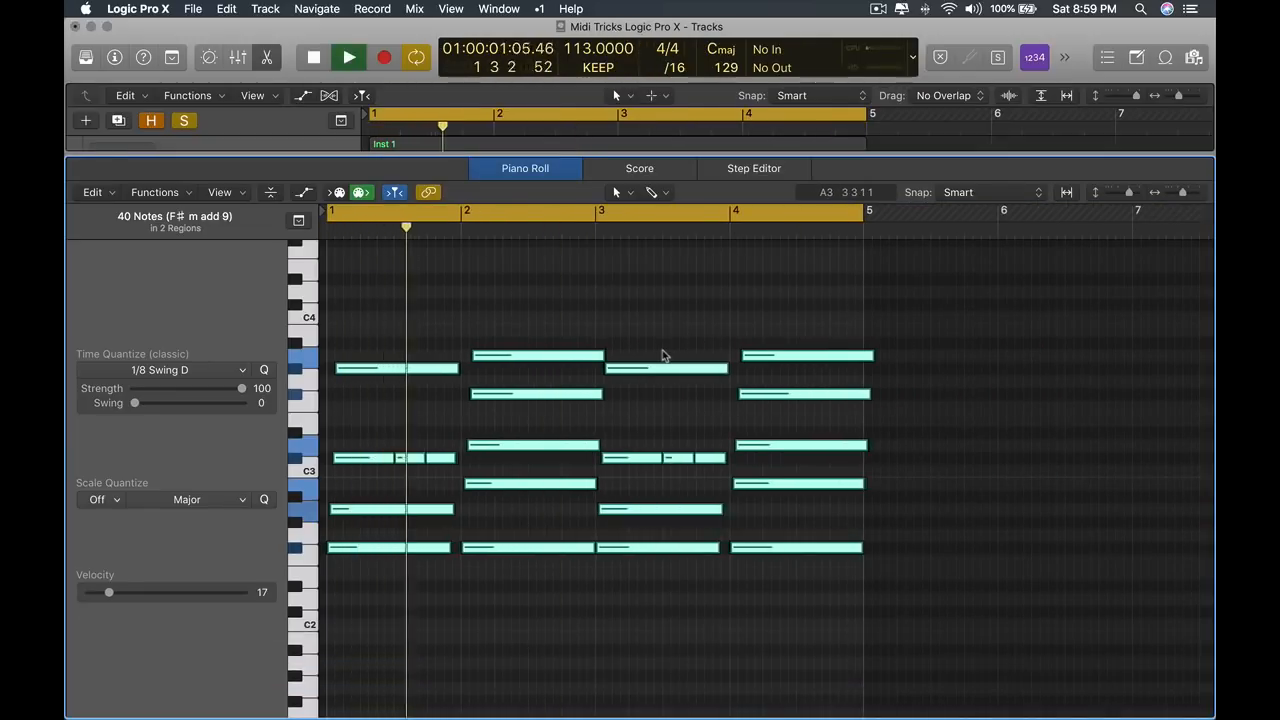
{"action": "key", "text": "x"}
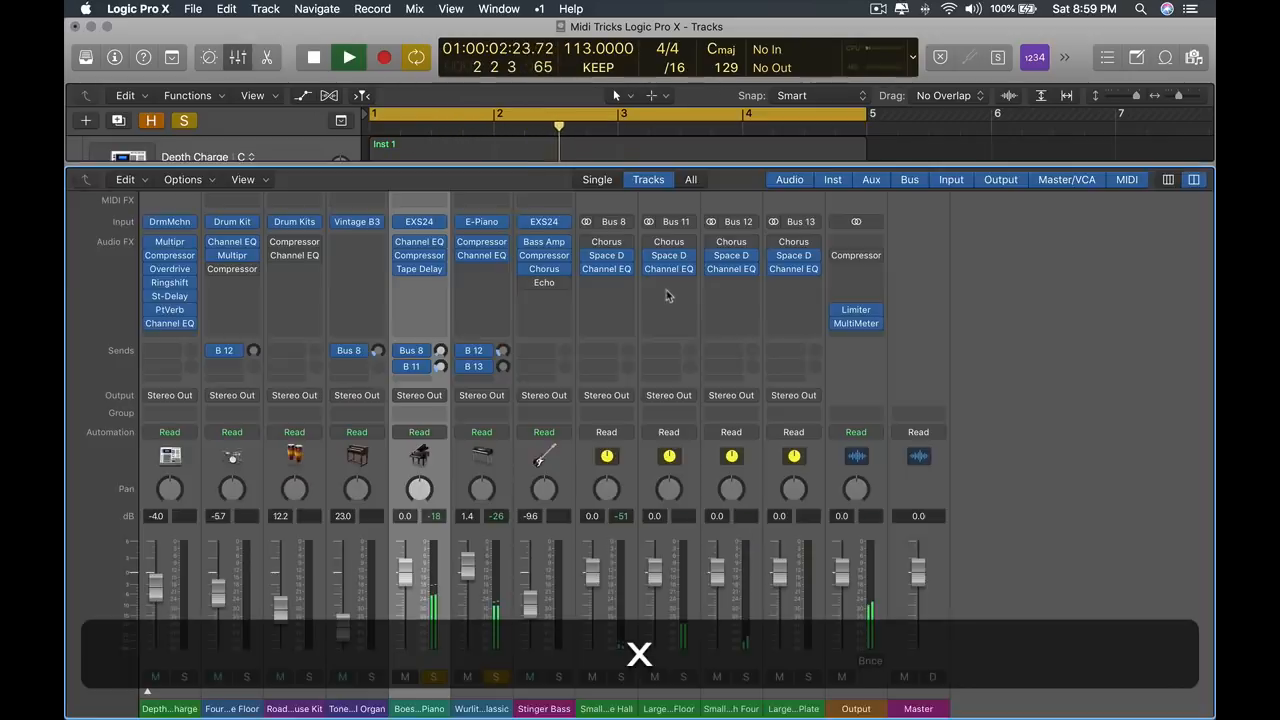
{"action": "key", "text": "x"}
{"action": "key", "text": "space"}
Step: Reopen the Piano Roll and show the Note Velocity automation lane for the two piano regions
{"action": "key", "text": "e"}
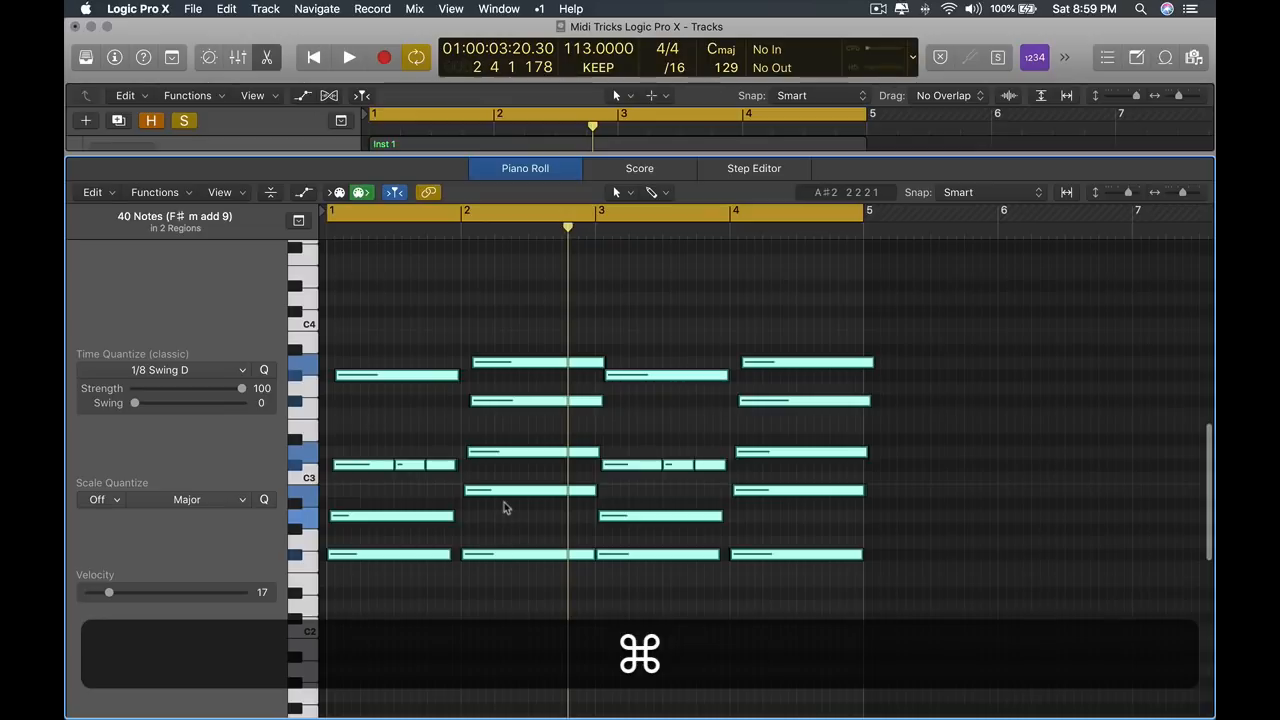
{"action": "key", "text": "a"}
{"action": "scroll", "coordinate": [766, 360], "scroll_direction": "right", "scroll_amount": 5}
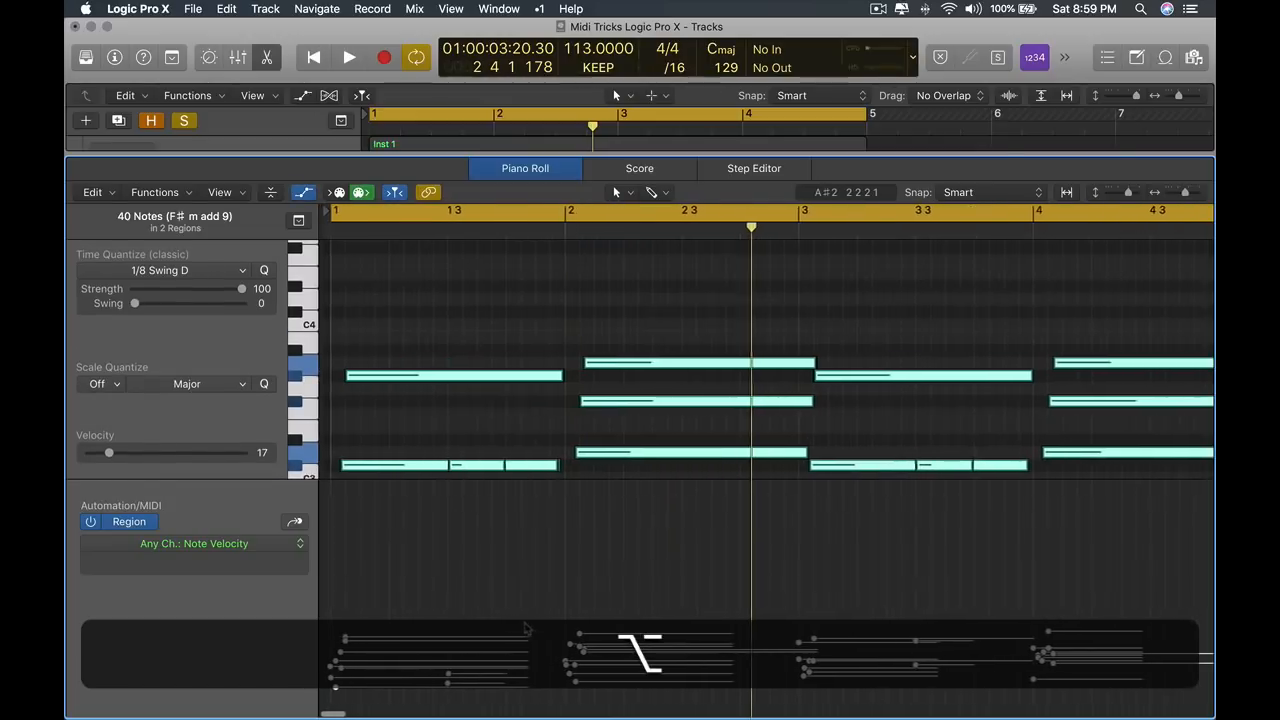
Step: Apply the Humanize transform again to all selected piano notes, and close the transform window, velocity lane and editor
{"action": "key", "text": "super+9"}
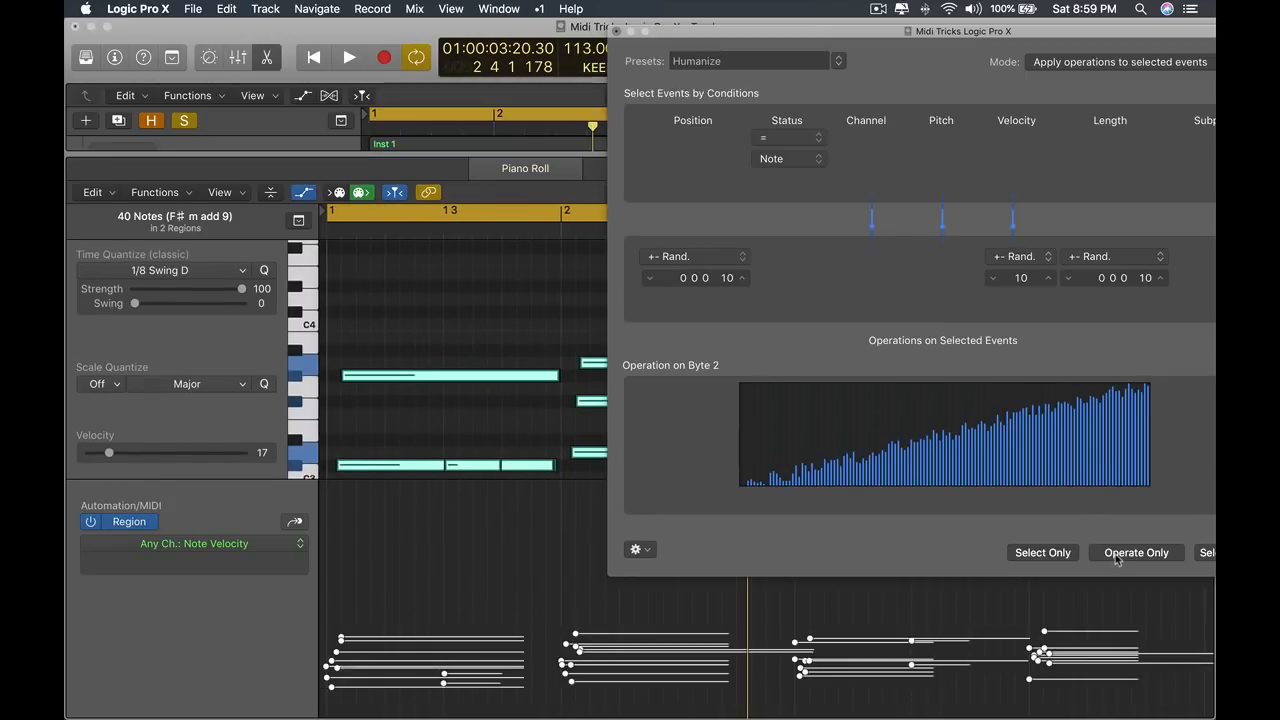
{"action": "left_click", "coordinate": [1117, 558]}
{"action": "left_click", "coordinate": [1117, 558]}
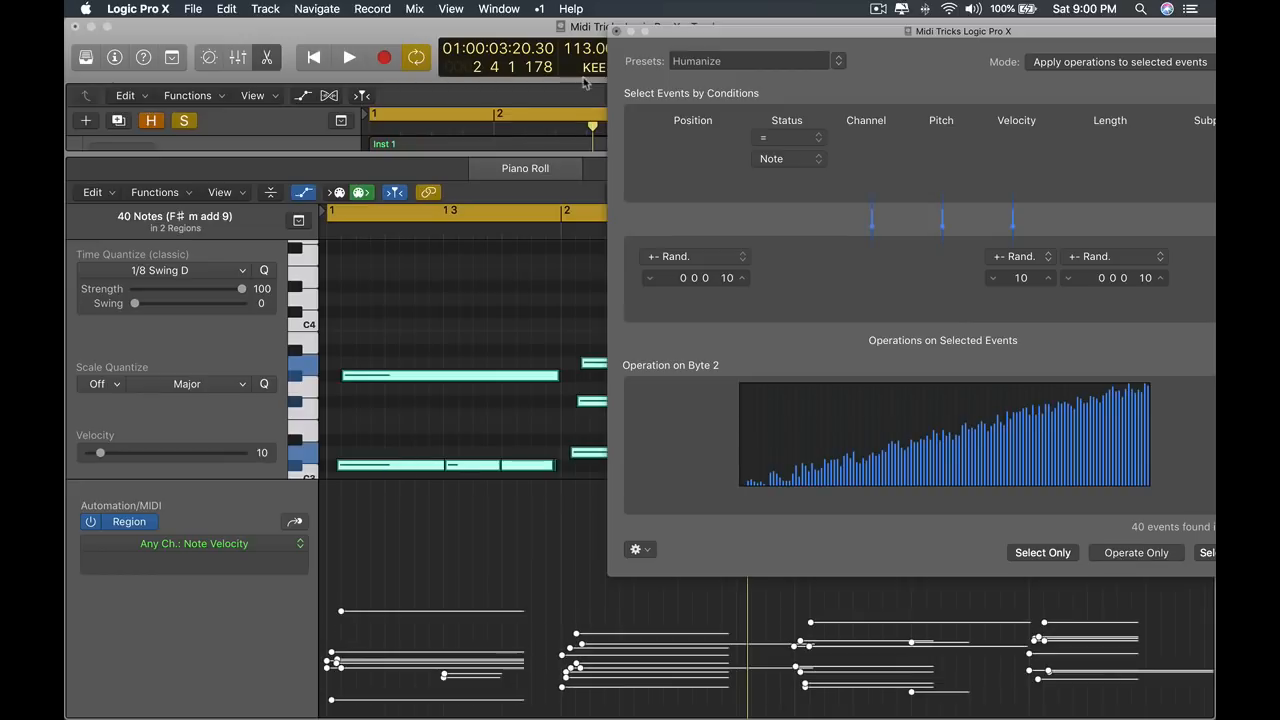
{"action": "left_click", "coordinate": [616, 32]}
{"action": "key", "text": "a"}
{"action": "key", "text": "x"}
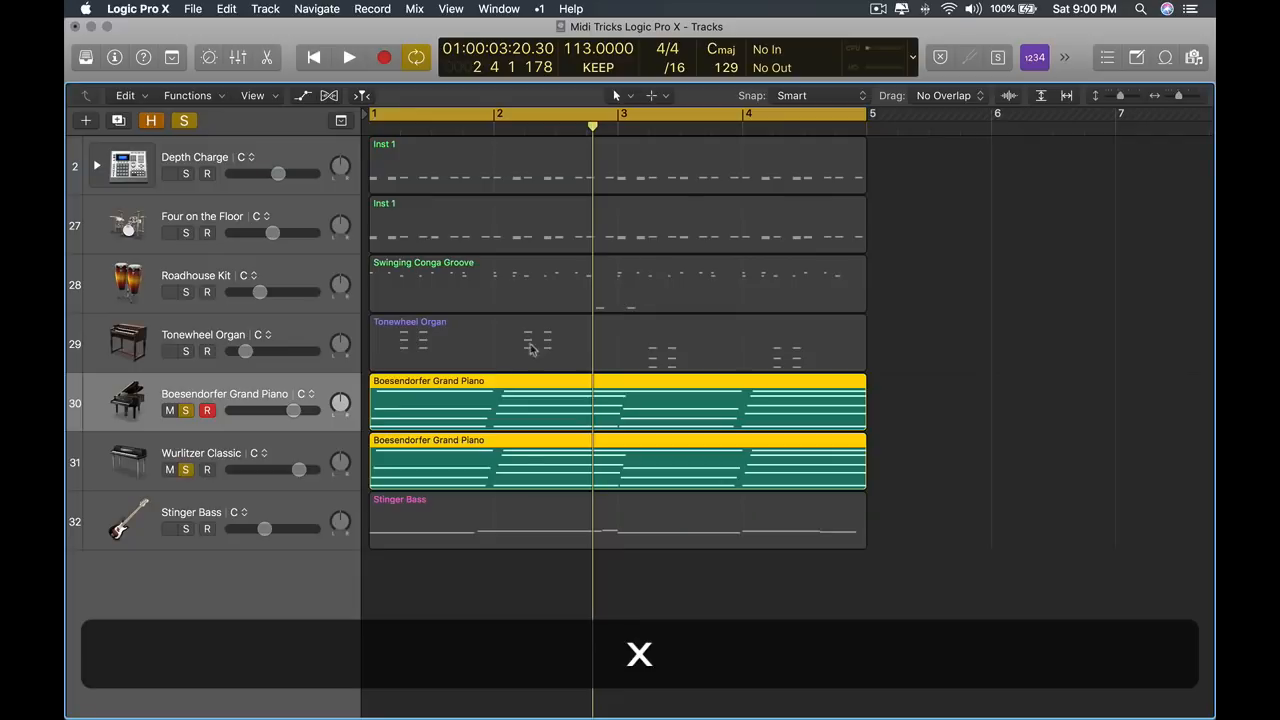
Step: Lower the Boesendorfer Grand Piano track's volume slightly during playback and unsolo the piano and Wurlitzer Classic tracks
{"action": "key", "text": "space"}
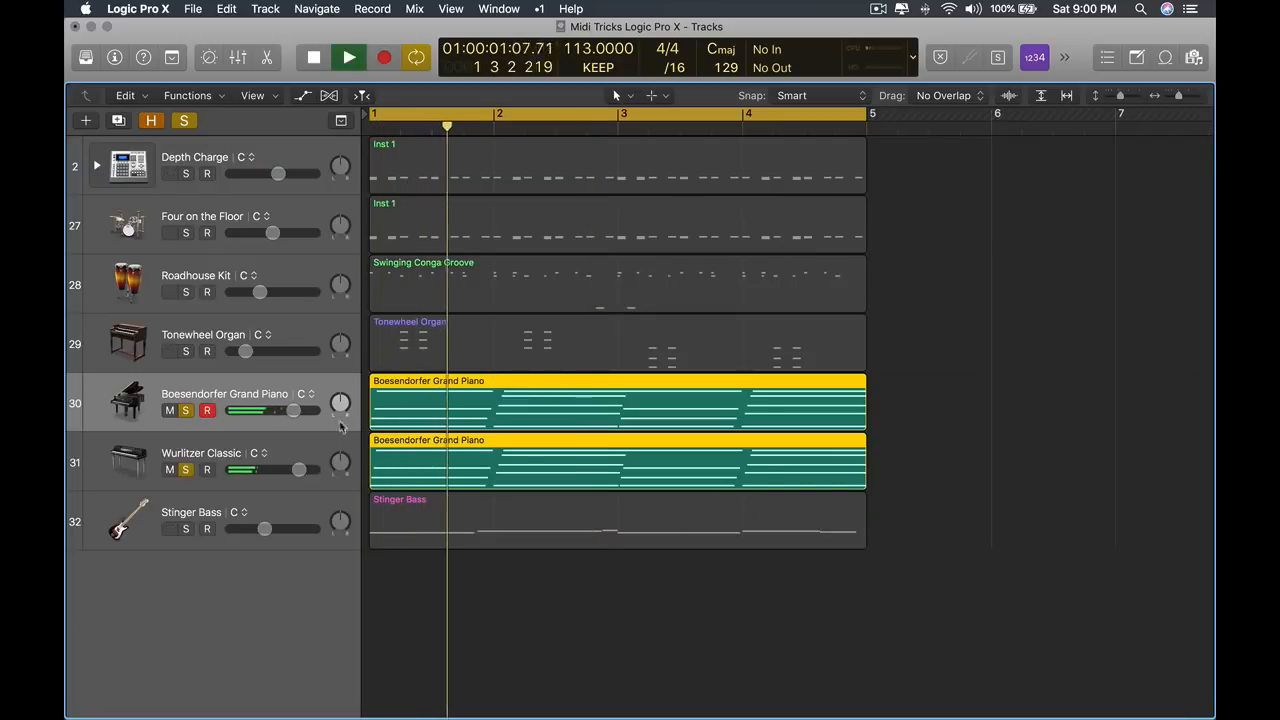
{"action": "left_click_drag", "start_coordinate": [293, 410], "coordinate": [277, 410]}
{"action": "key", "text": "space"}
{"action": "left_click_drag", "start_coordinate": [186, 411], "coordinate": [187, 469]}
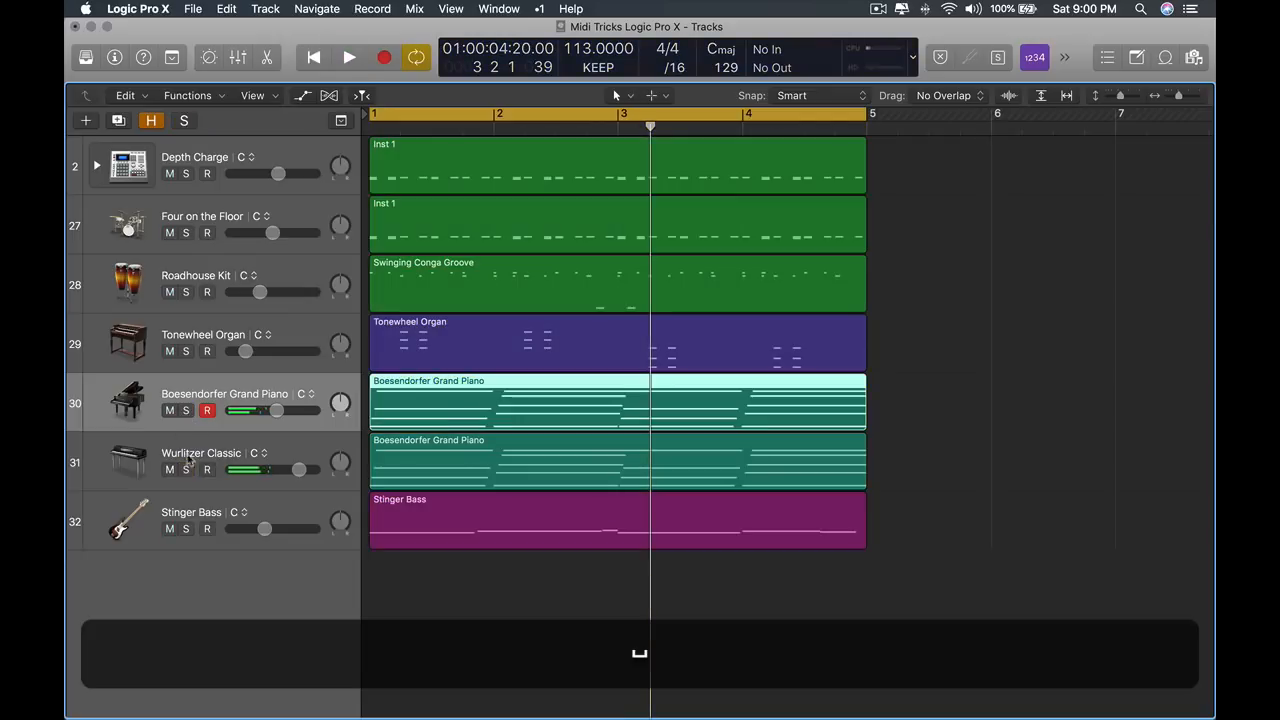
Step: Play the full arrangement and mute the Tonewheel Organ track during playback
{"action": "scroll", "coordinate": [680, 389], "scroll_direction": "down", "scroll_amount": 5}
{"action": "key", "text": "space"}
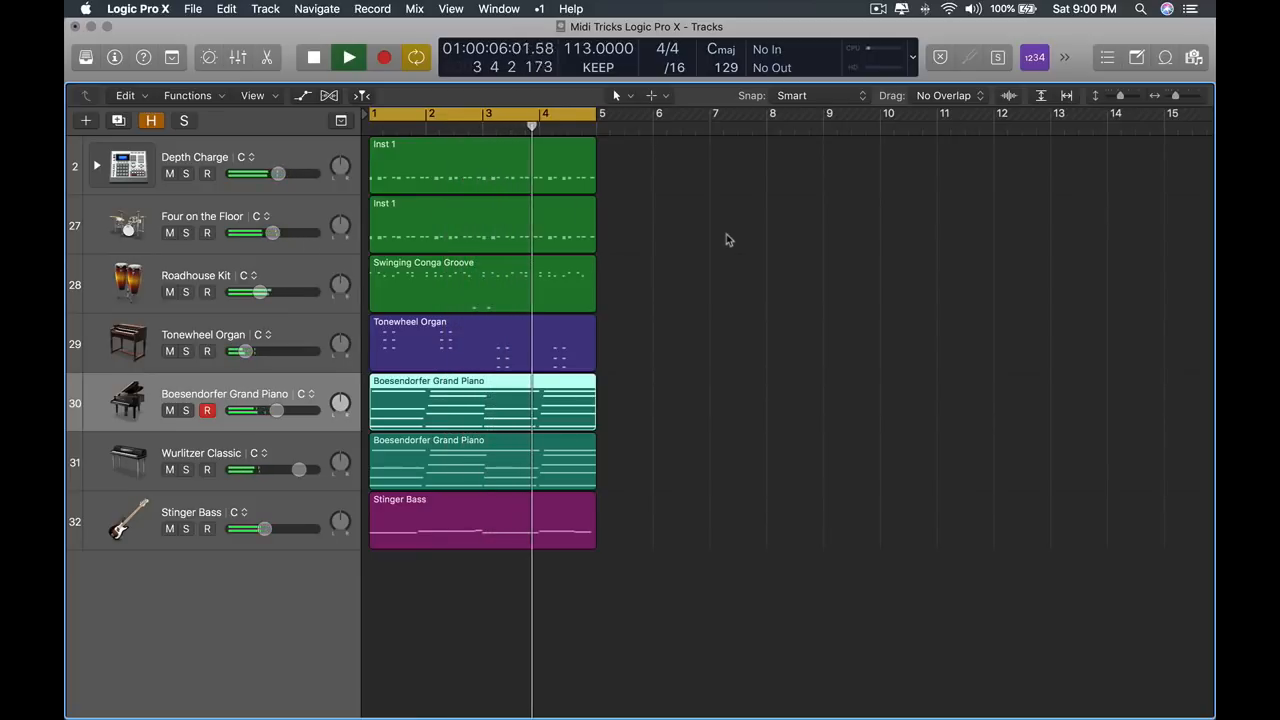
{"action": "left_click", "coordinate": [170, 351]}
{"action": "left_click", "coordinate": [645, 284]}
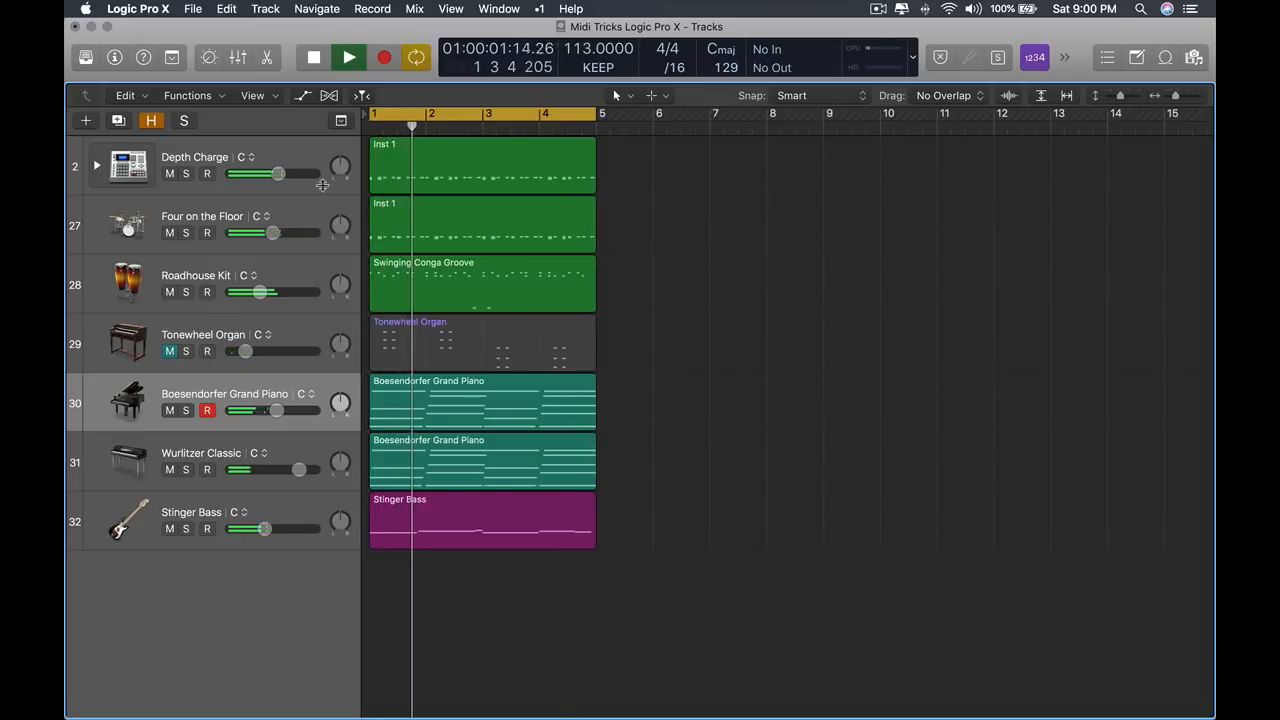
{"action": "key", "text": "space"}
Step: Switch all tracks from Depth Charge to Stinger Bass to alternative A and play it with the organ unmuted
{"action": "left_click", "coordinate": [317, 152]}
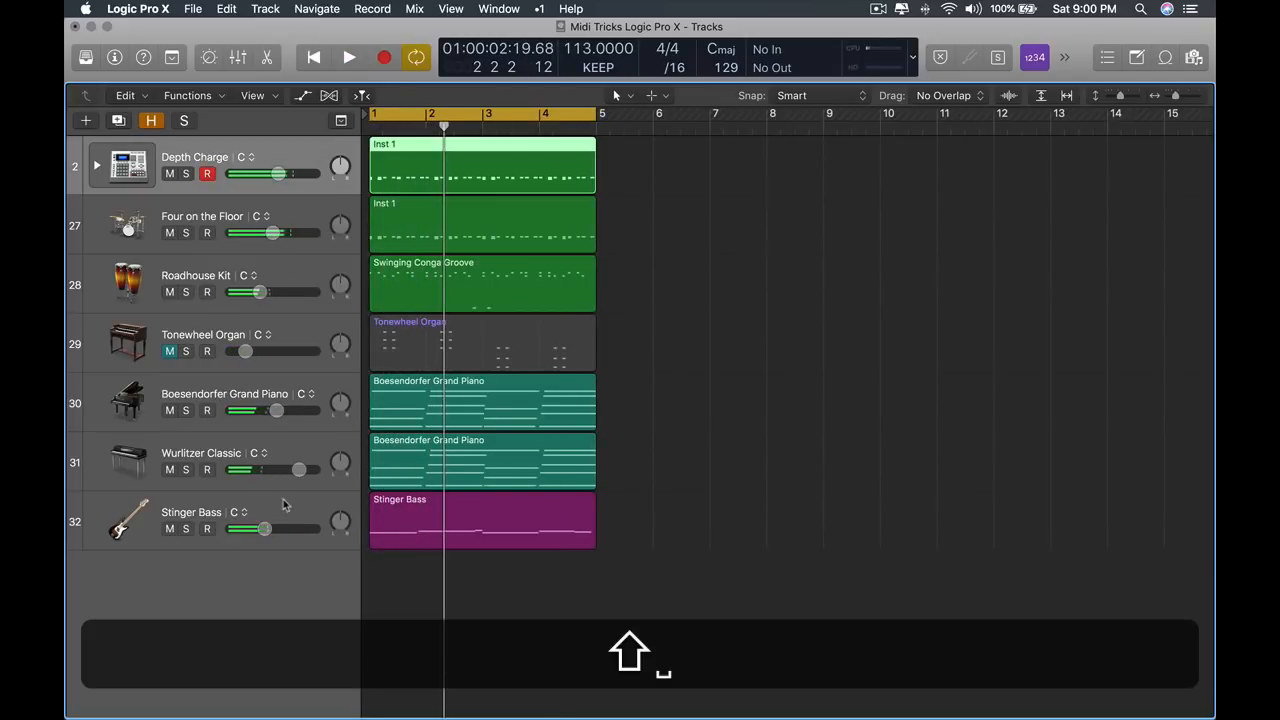
{"action": "left_click", "coordinate": [277, 508], "text": "shift"}
{"action": "left_click", "coordinate": [247, 158]}
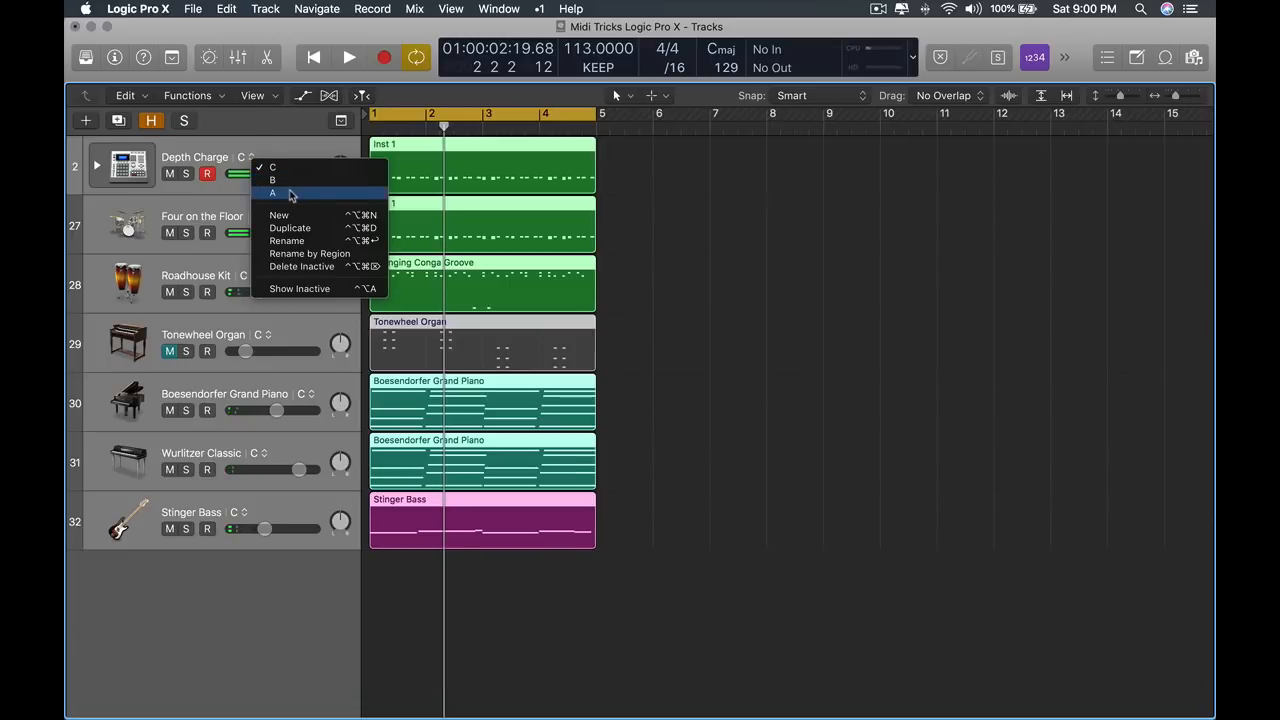
{"action": "left_click", "coordinate": [290, 193]}
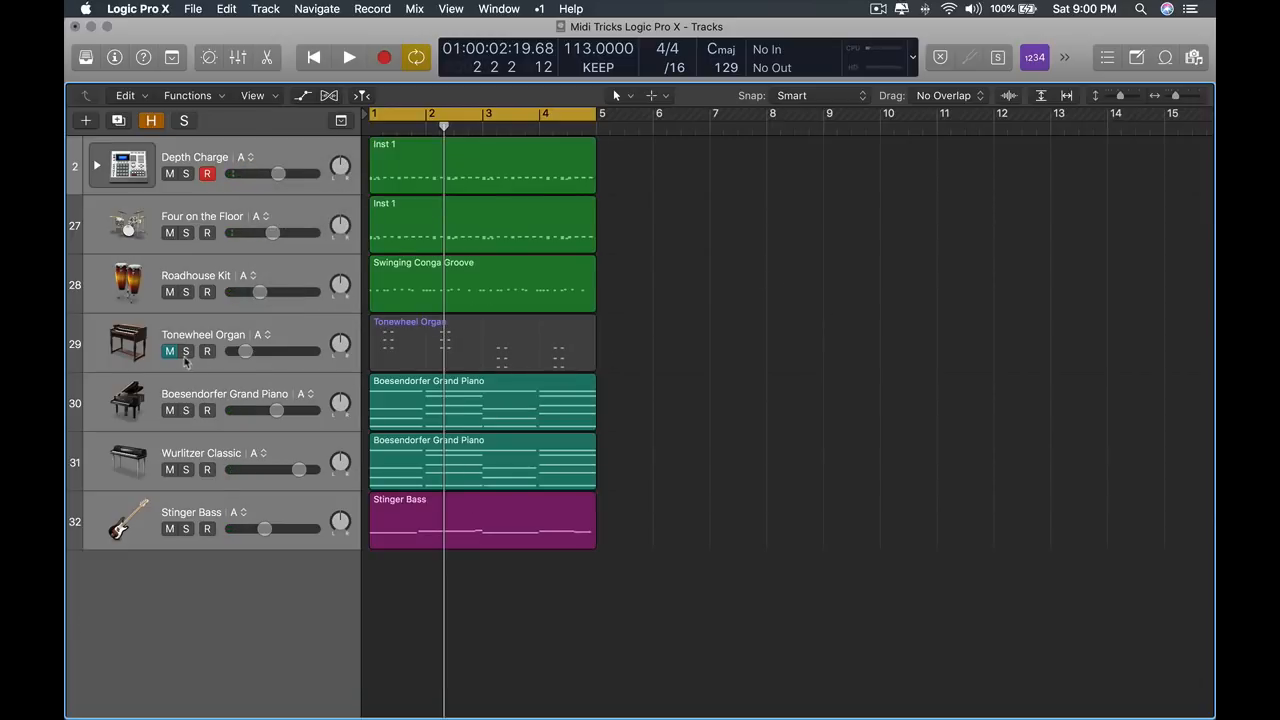
{"action": "key", "text": "space"}
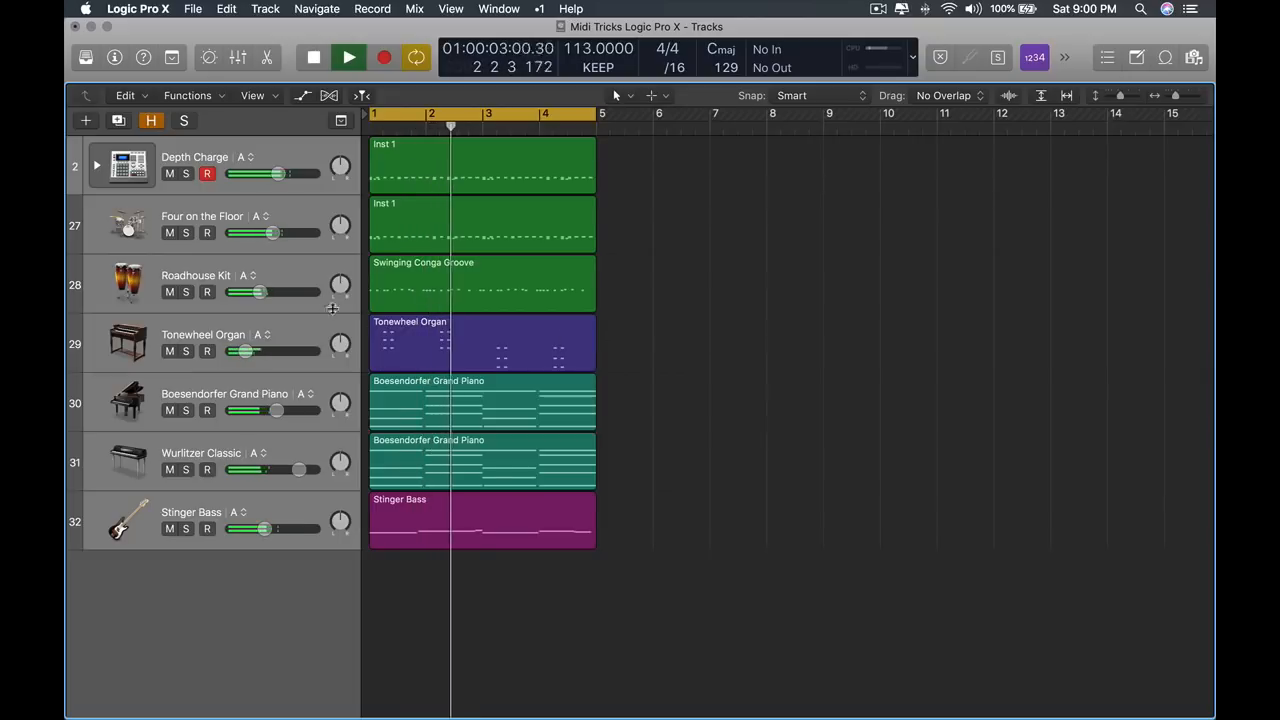
{"action": "key", "text": "space"}
Step: Switch all tracks back to alternative C and play it both with and without the Tonewheel Organ muted
{"action": "left_click", "coordinate": [246, 157]}
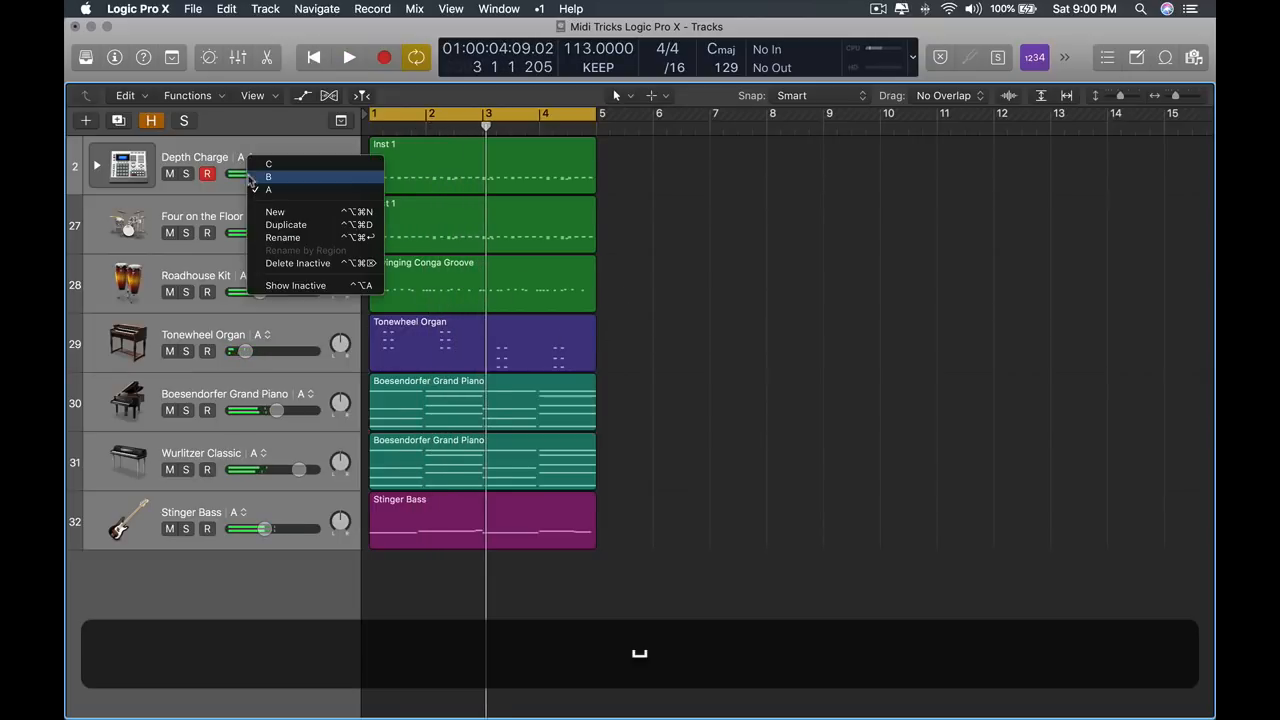
{"action": "left_click", "coordinate": [268, 164]}
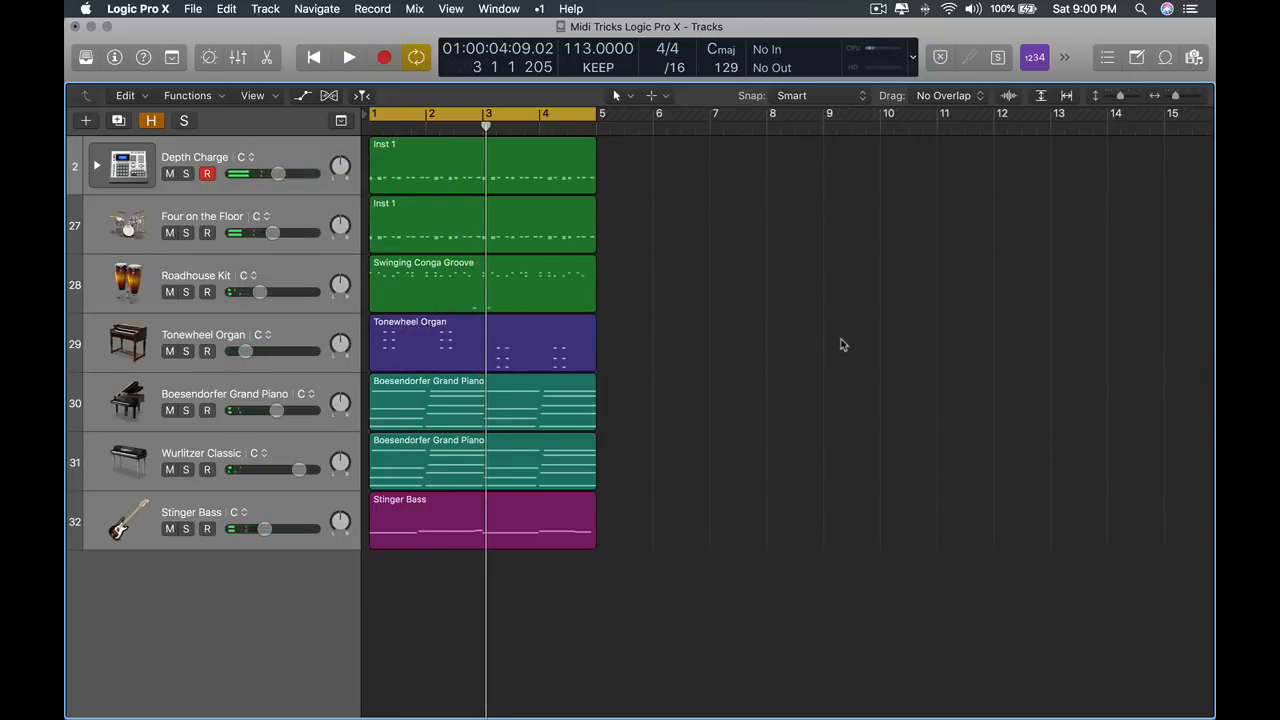
{"action": "left_click", "coordinate": [203, 350]}
{"action": "left_click", "coordinate": [170, 351]}
{"action": "key", "text": "space"}
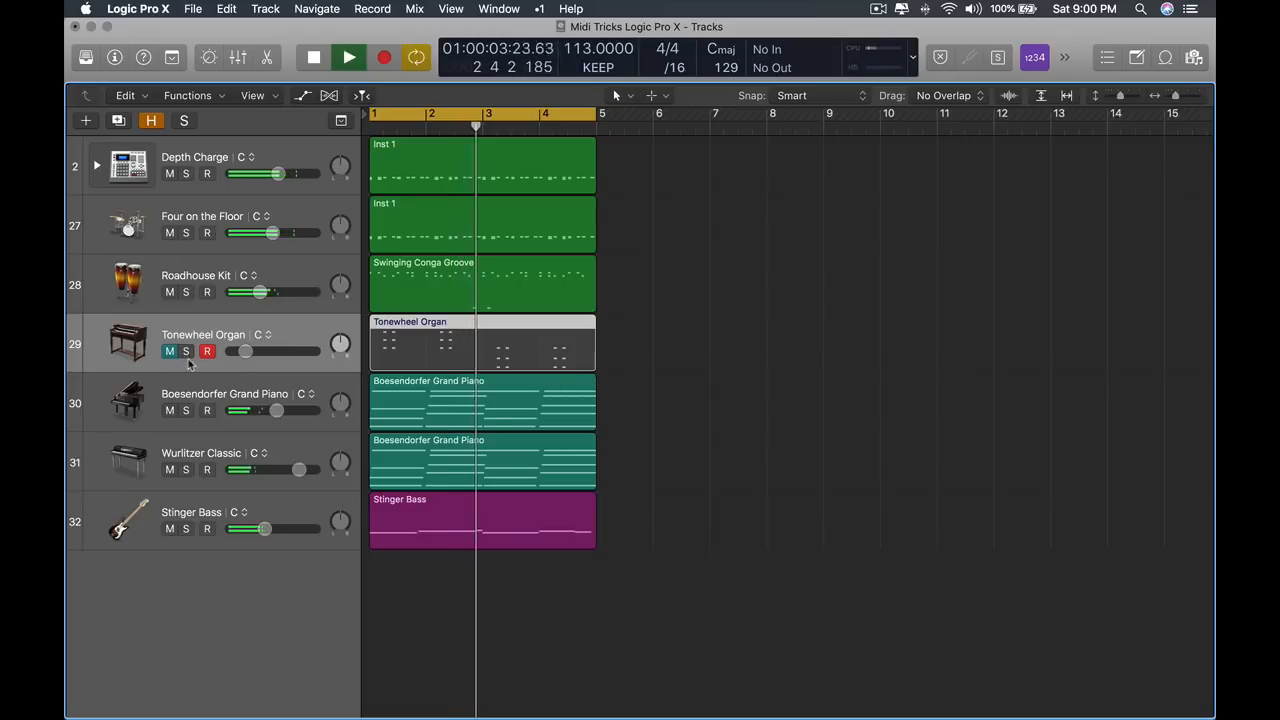
{"action": "left_click", "coordinate": [170, 351]}
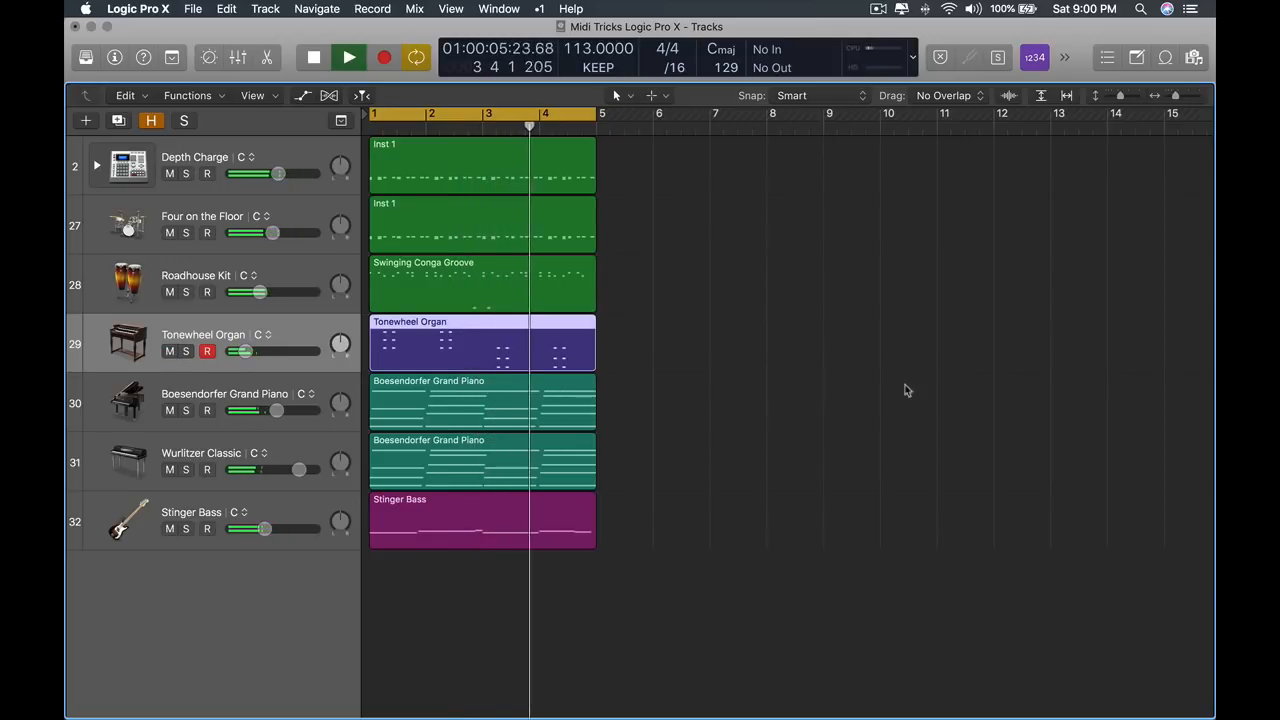
{"action": "left_click", "coordinate": [763, 366]}
{"action": "key", "text": "space"}
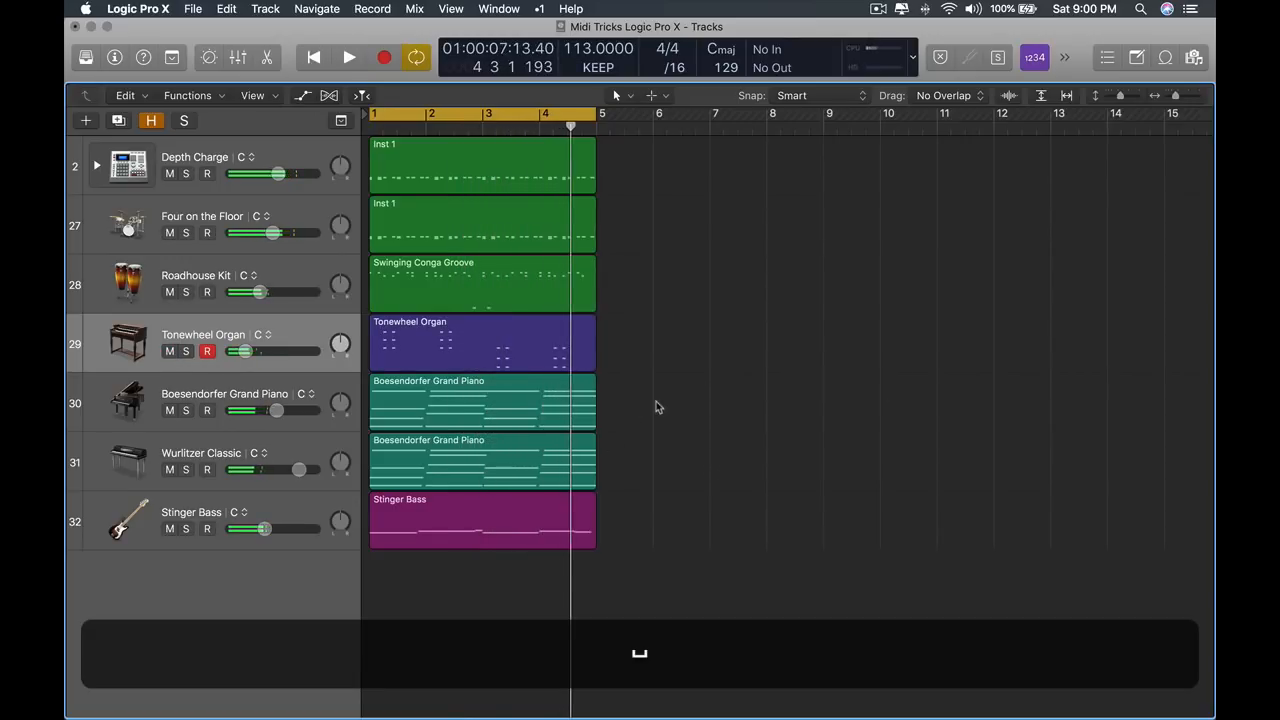